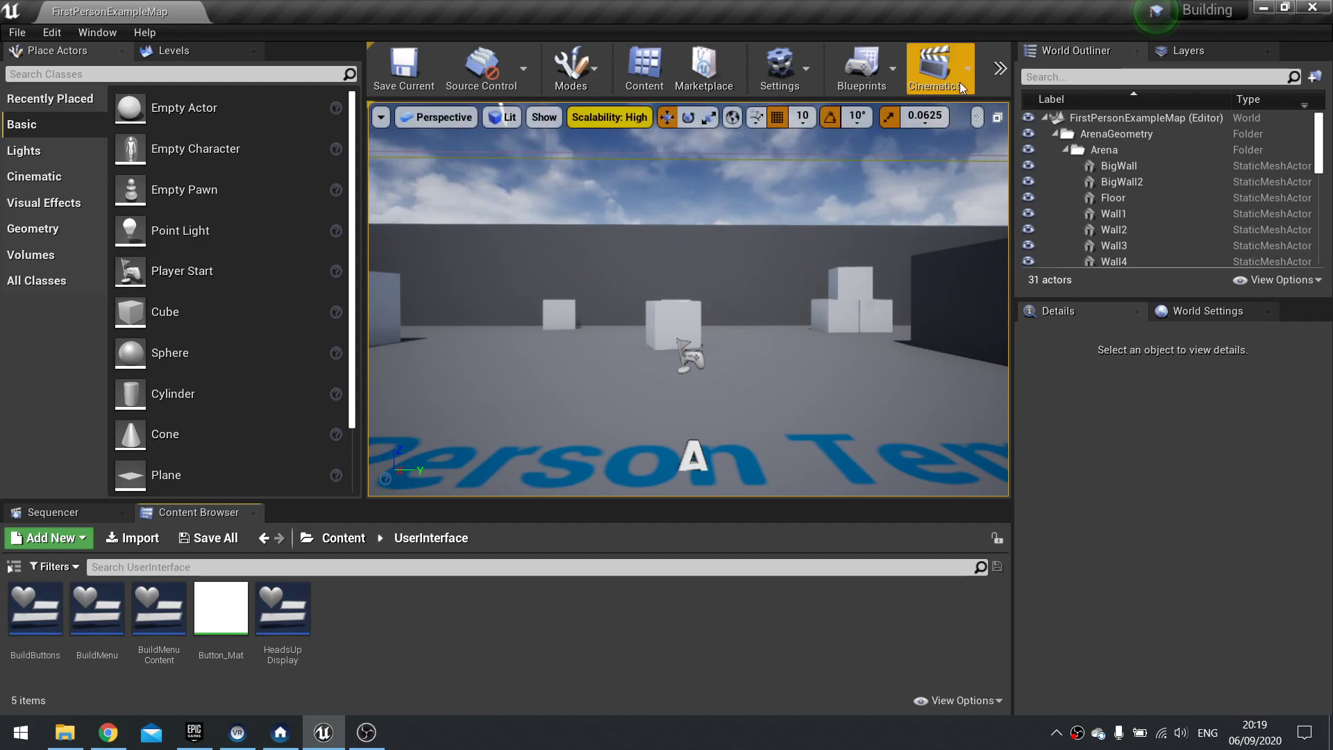
Play the level in the editor, place and stack two Test Blocks, then stop the session.
click(1000, 68)
click(1018, 148)
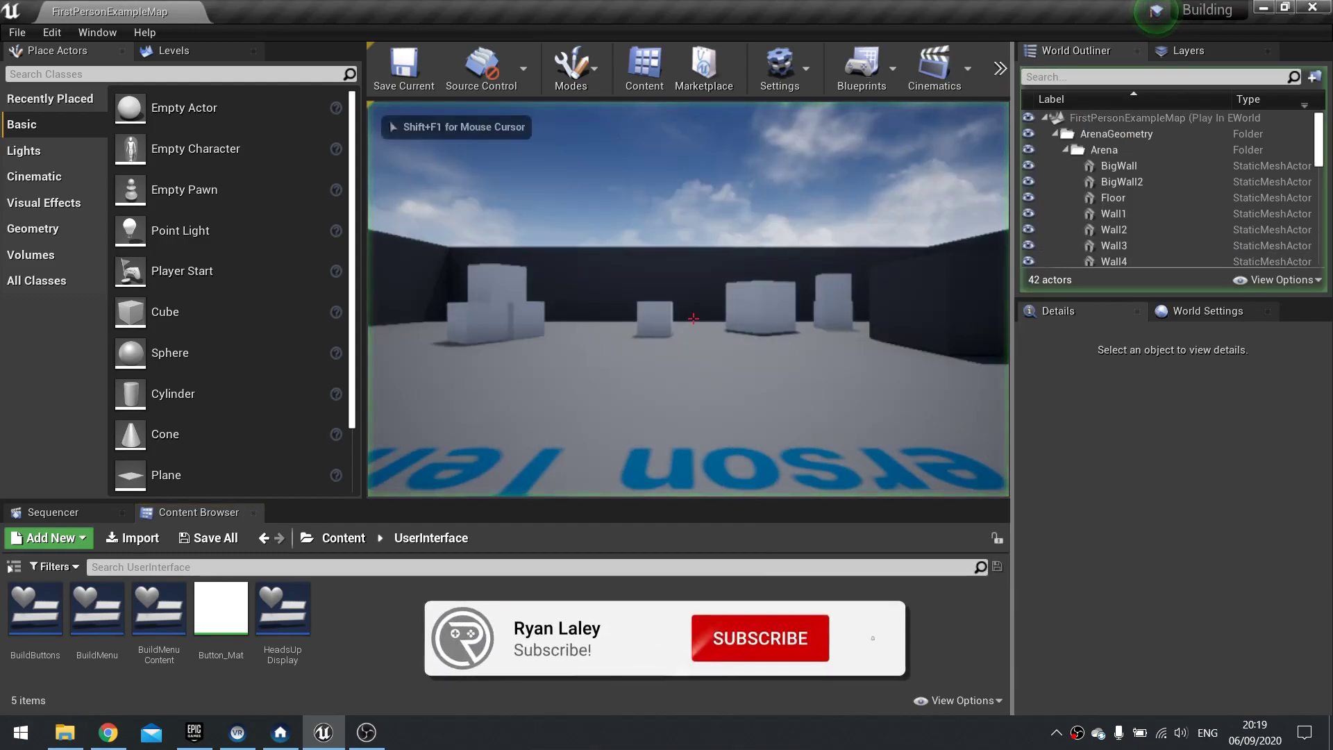
key(Tab)
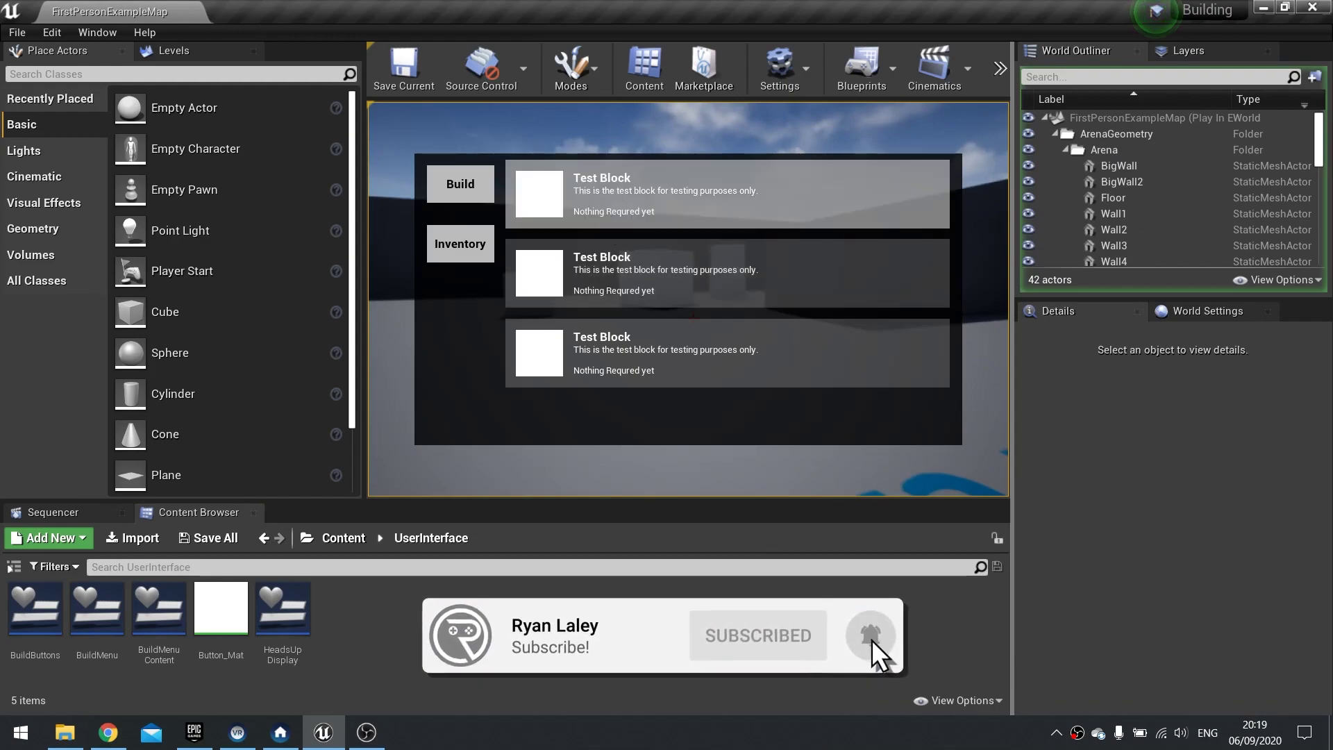
click(858, 271)
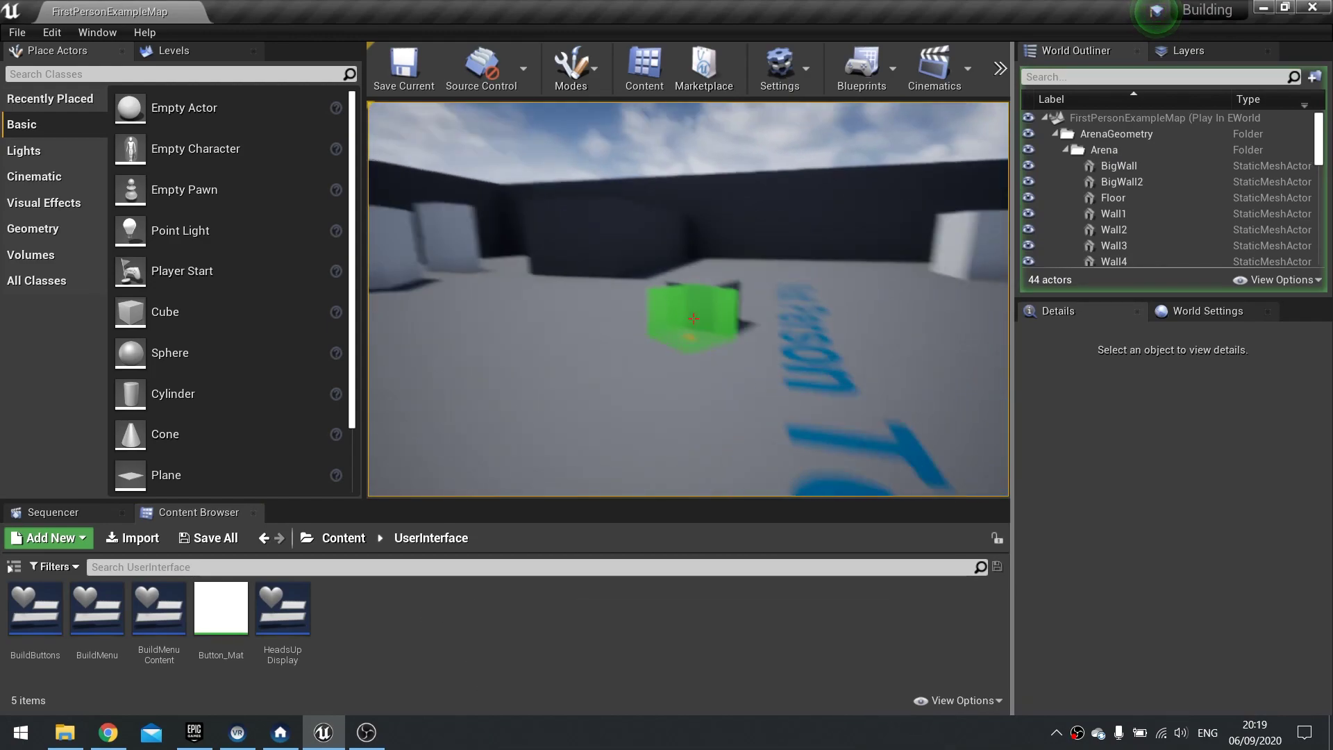
click(693, 318)
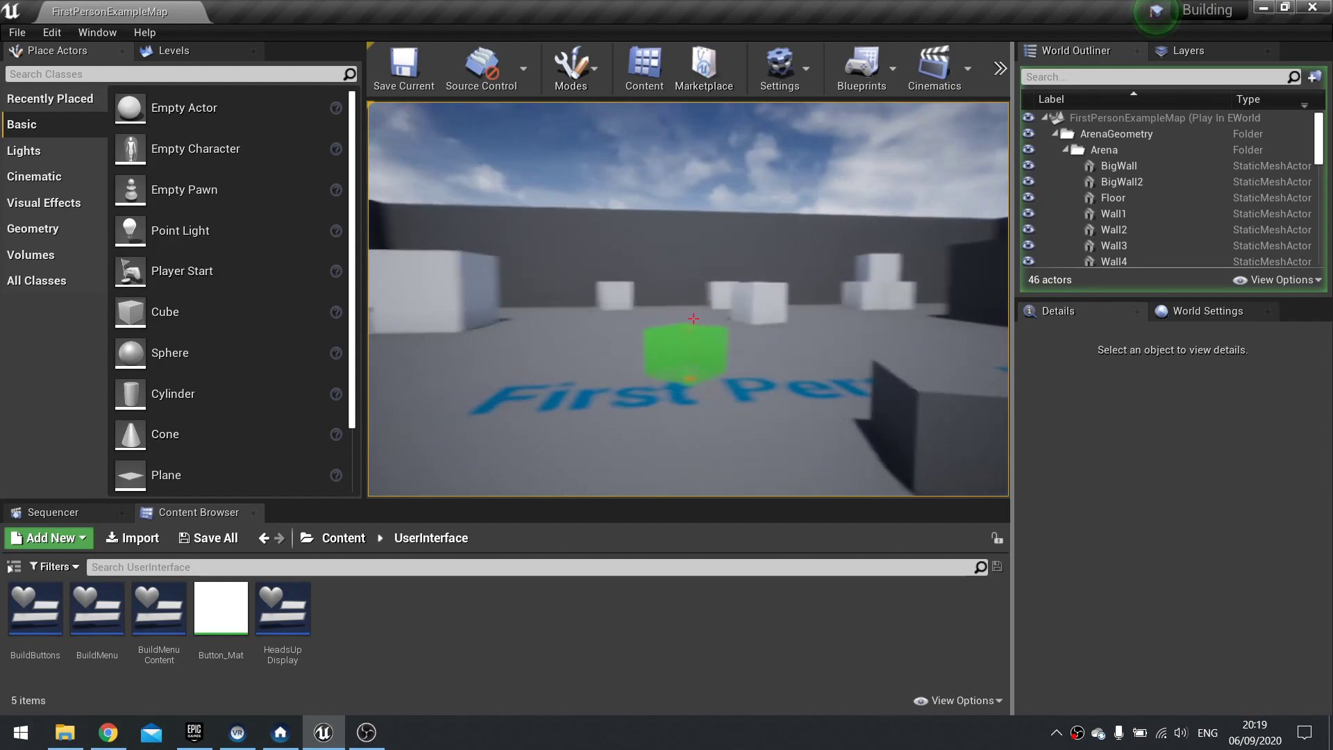
click(693, 318)
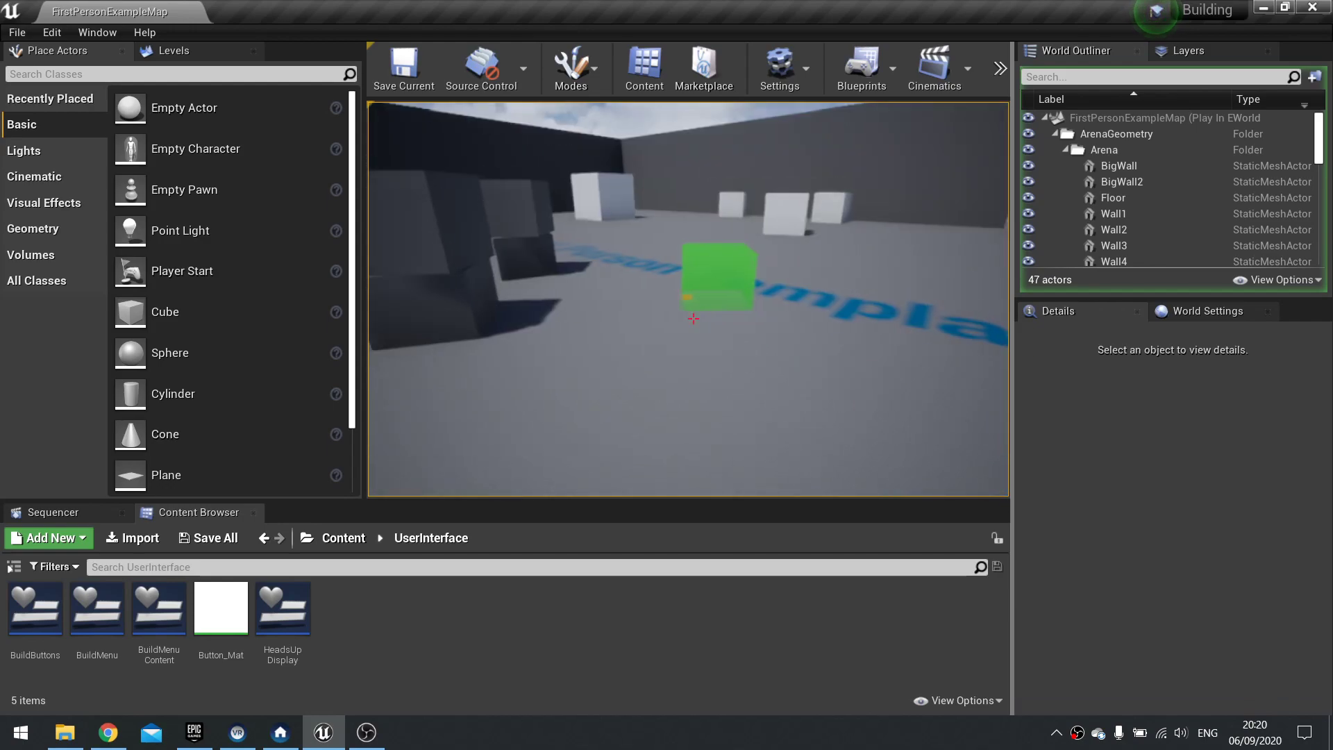
key(Escape)
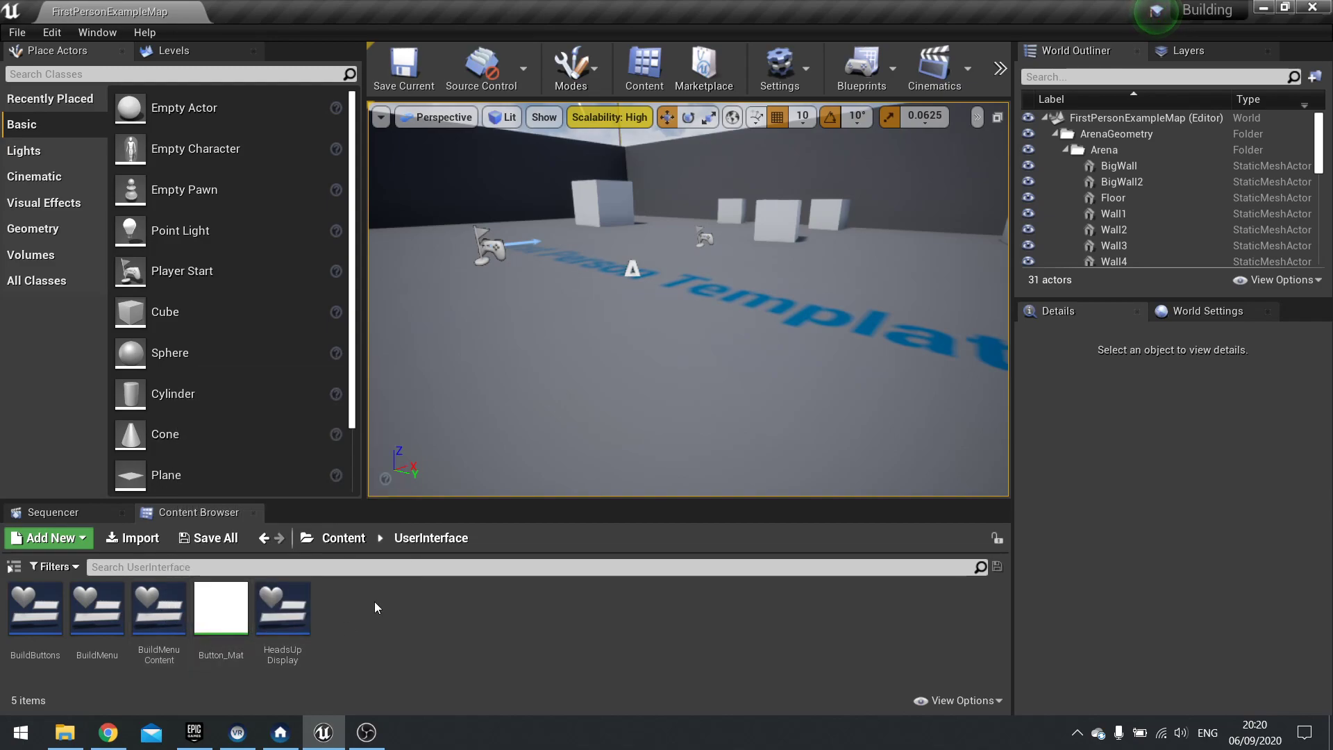
Duplicate BuildMenuContent as InventoryMenuContent and open the copy in the widget editor.
right_click(157, 608)
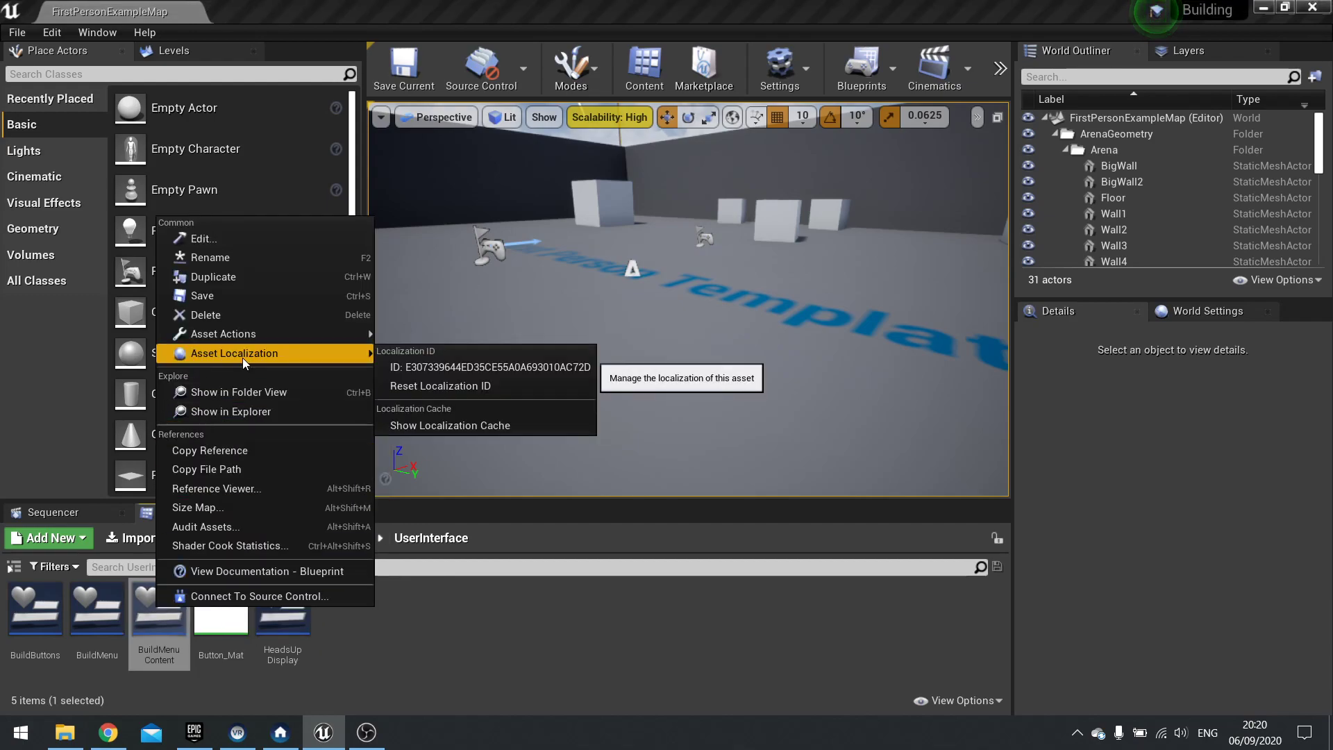
click(229, 280)
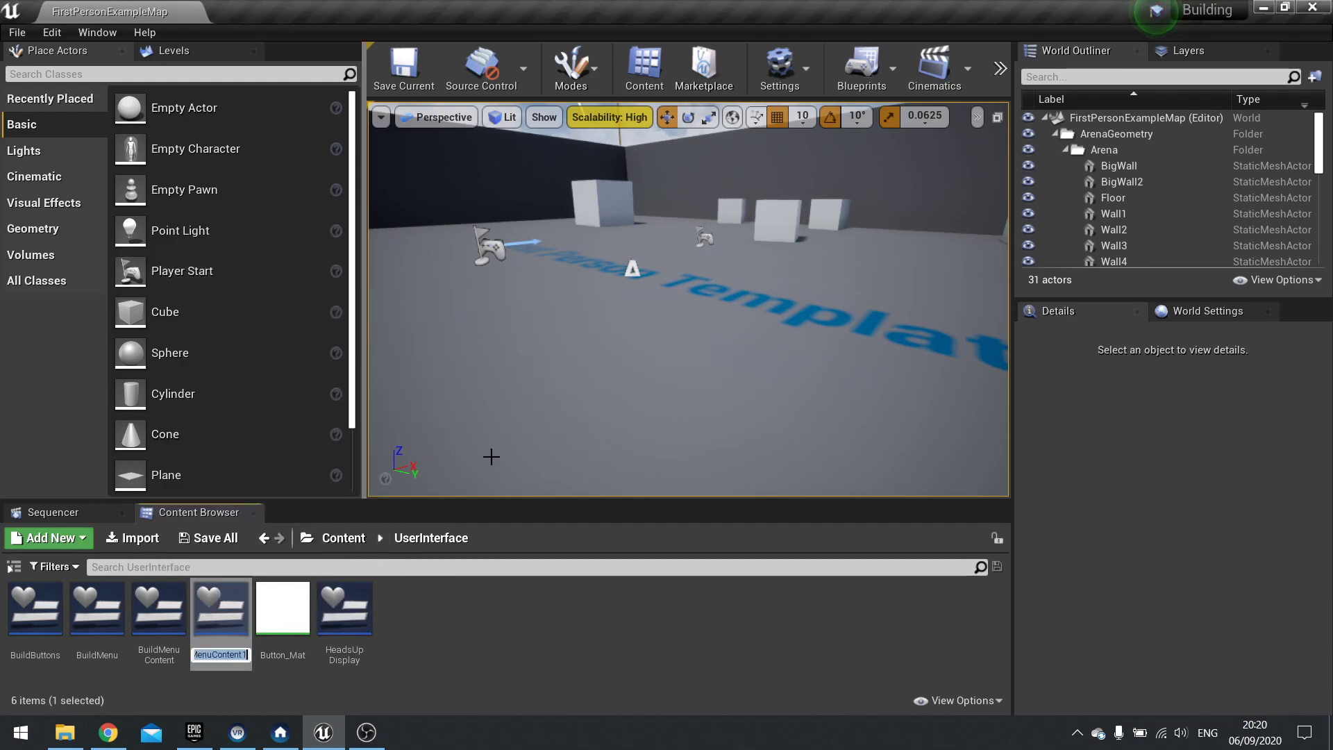
text(In)
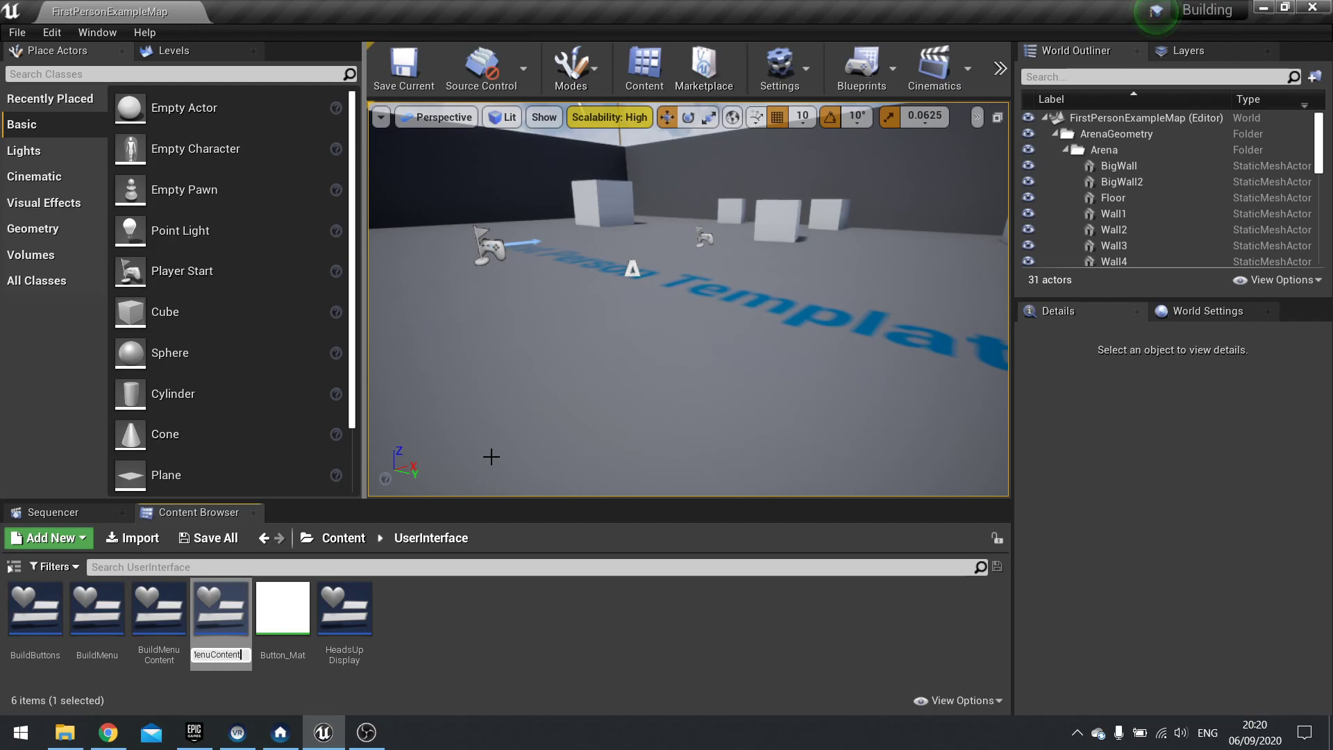
text(ventoryMenuContent)
key(Return)
double_click(324, 598)
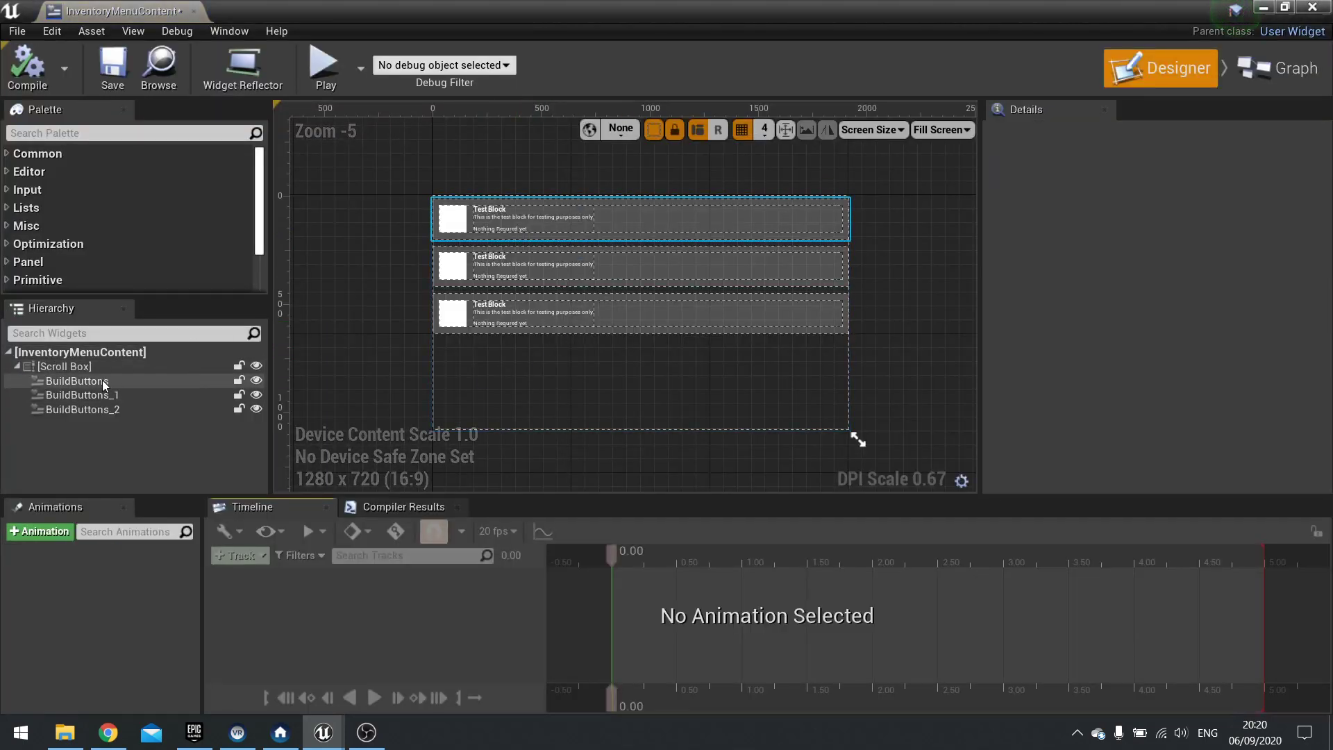
Delete BuildButtons, BuildButtons_1 and BuildButtons_2 from the Scroll Box.
click(104, 382)
shift+click(111, 394)
shift+click(112, 408)
key(Delete)
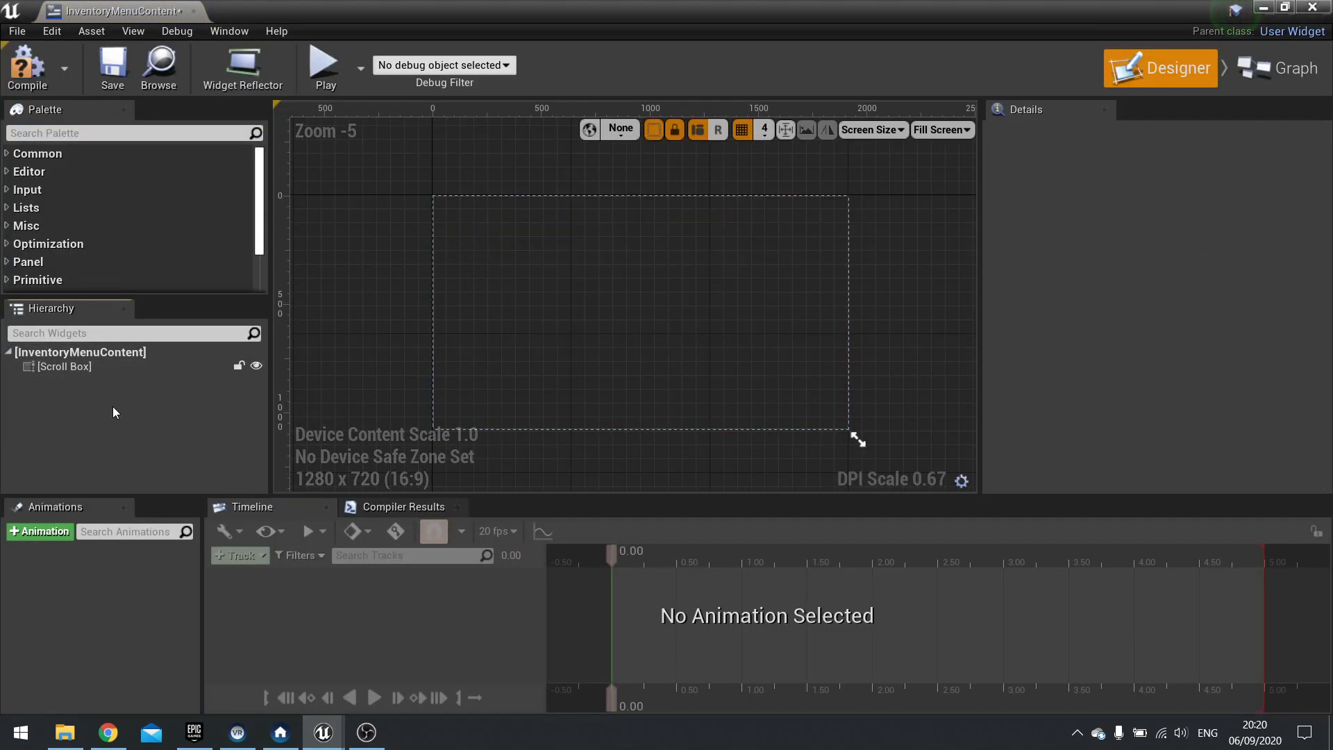
click(109, 364)
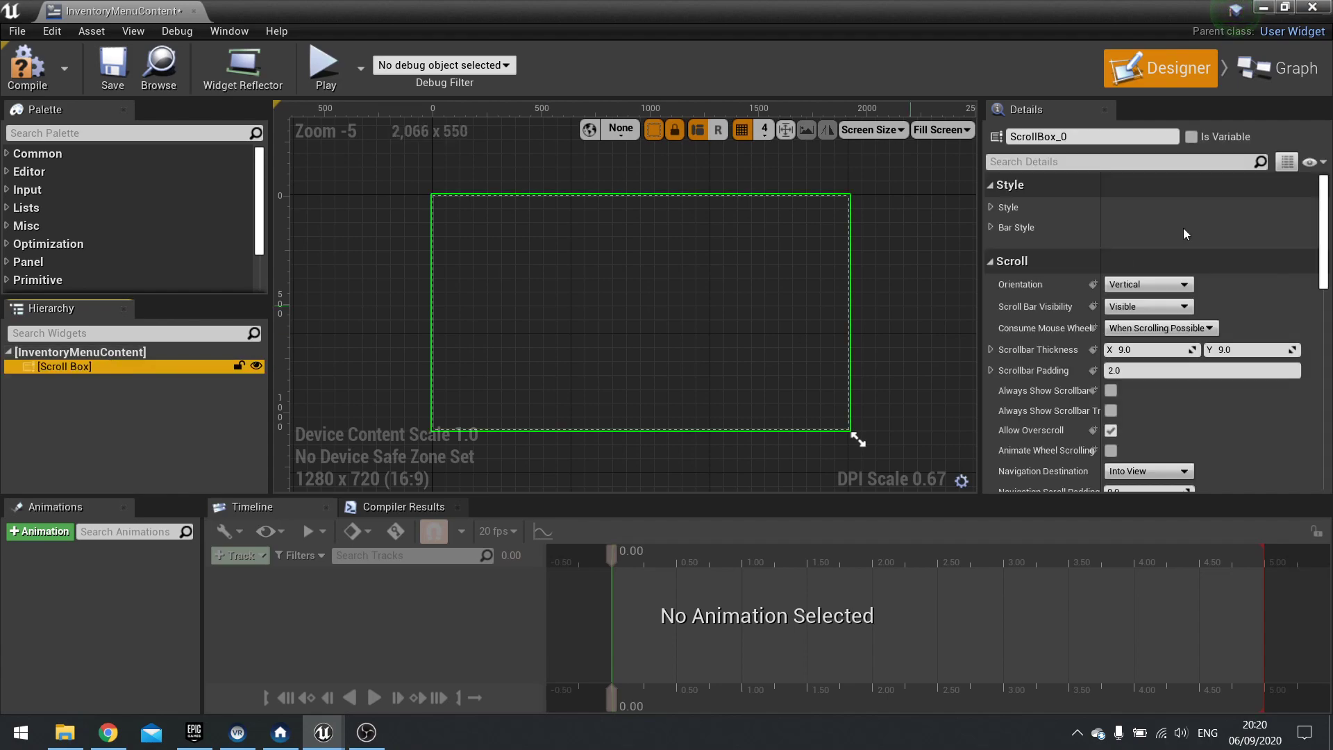
Check Event Construct and Event Tick in the graph, compile, and return to the level editor.
click(1281, 68)
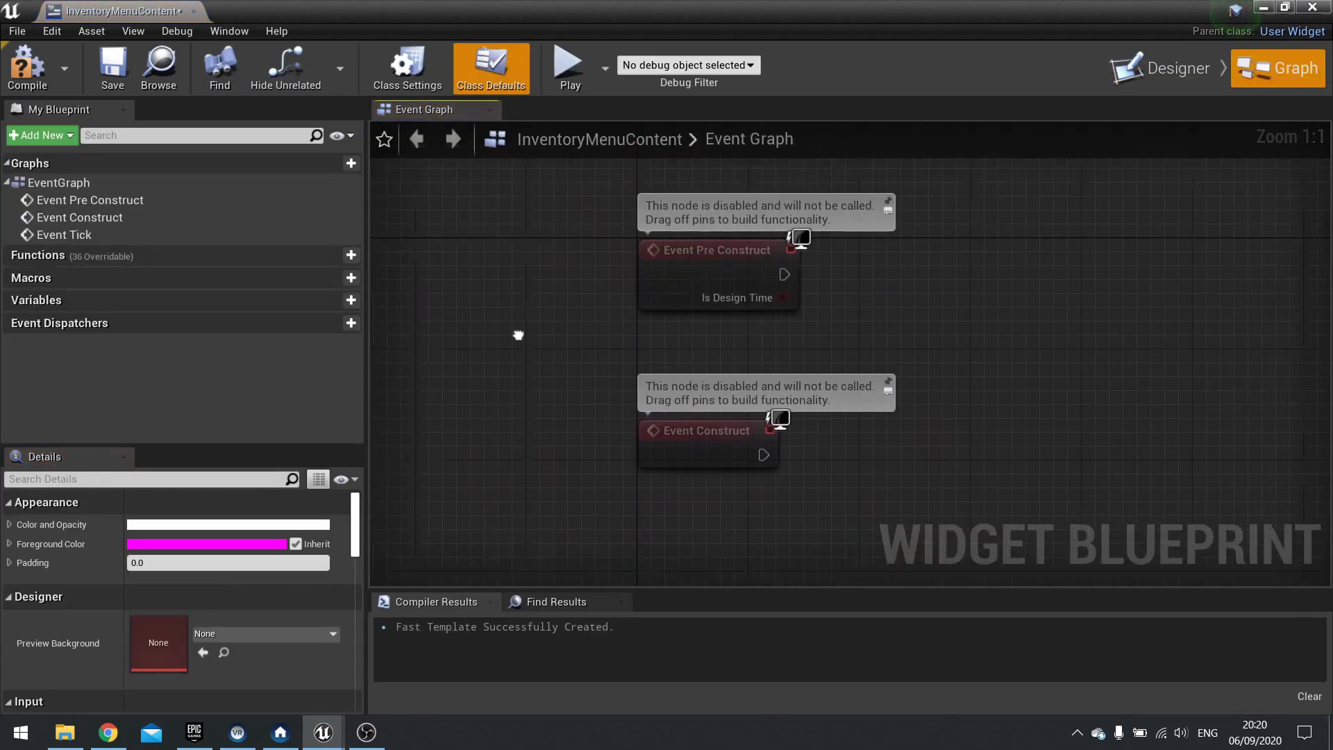
right_drag(518, 335, 459, 155)
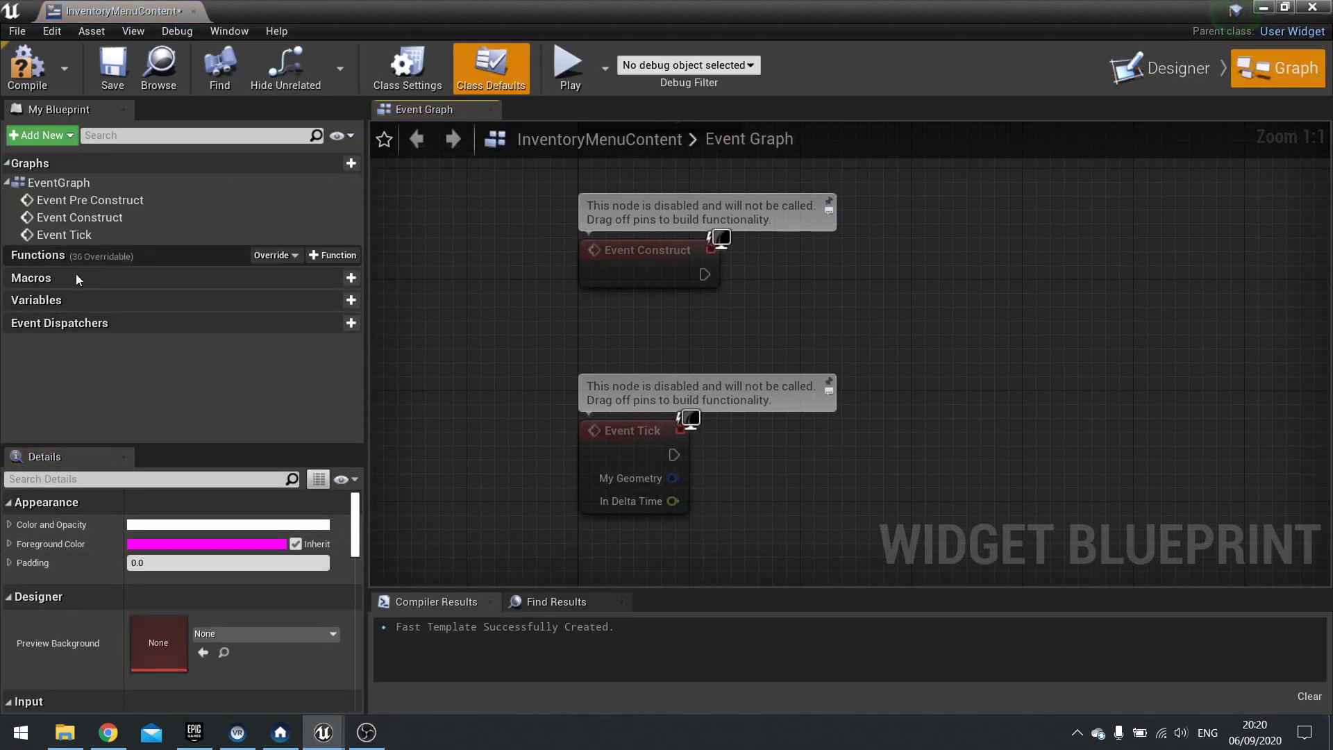
click(1167, 68)
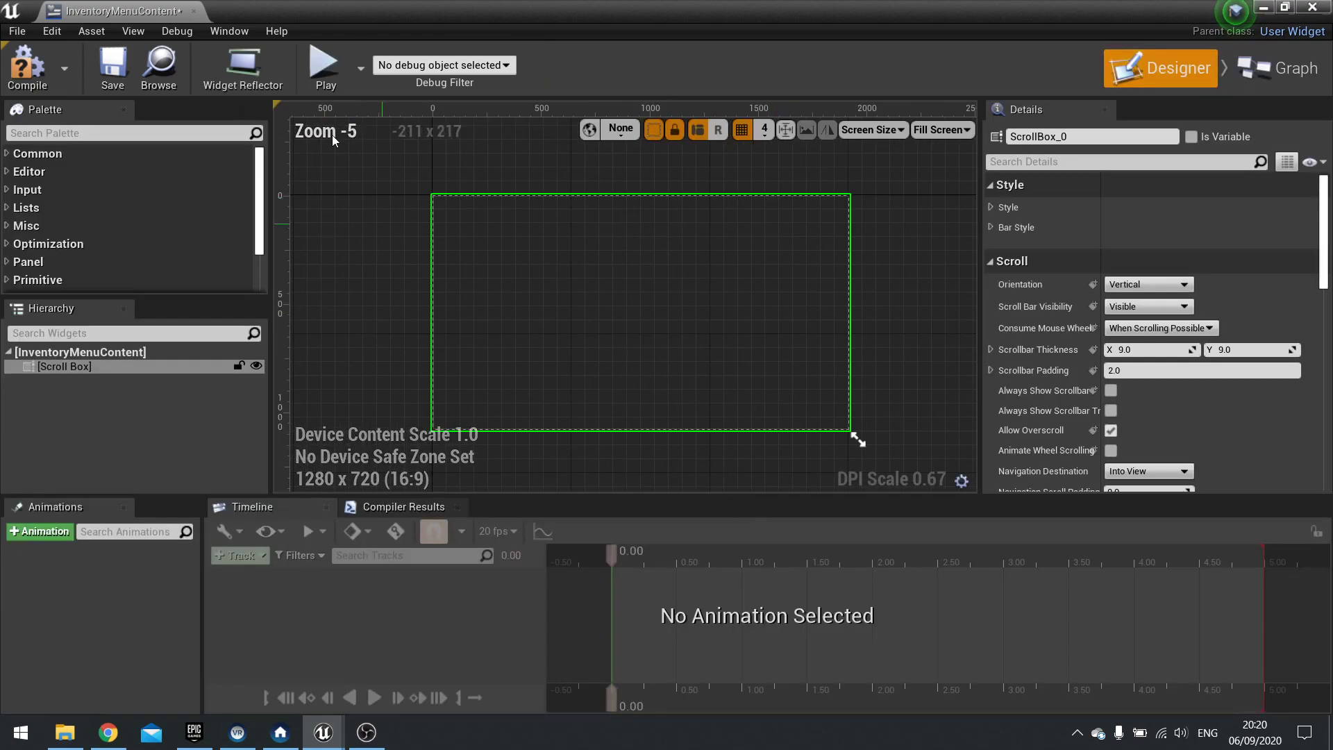
click(17, 84)
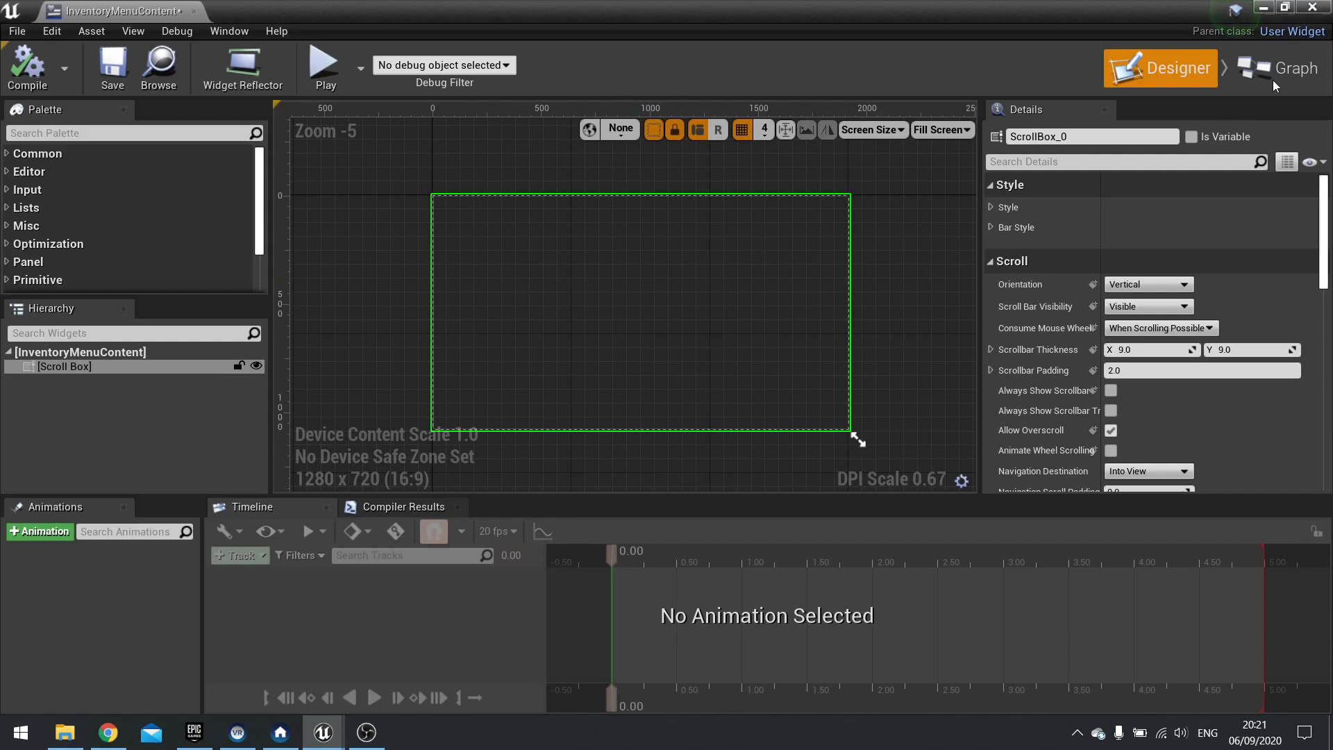
click(1265, 10)
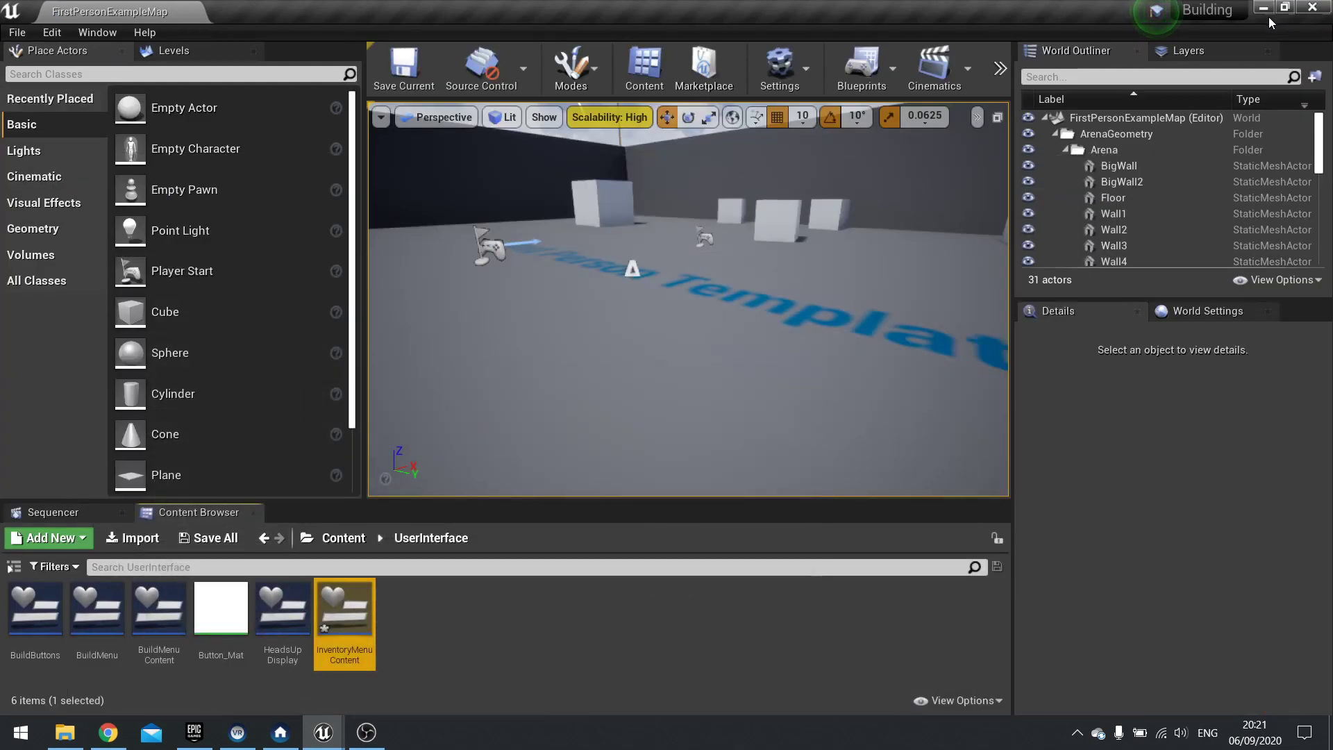
Create a Widget Blueprint named InventoryMenuItem in UserInterface and open it.
right_click(418, 610)
mouse_move(446, 599)
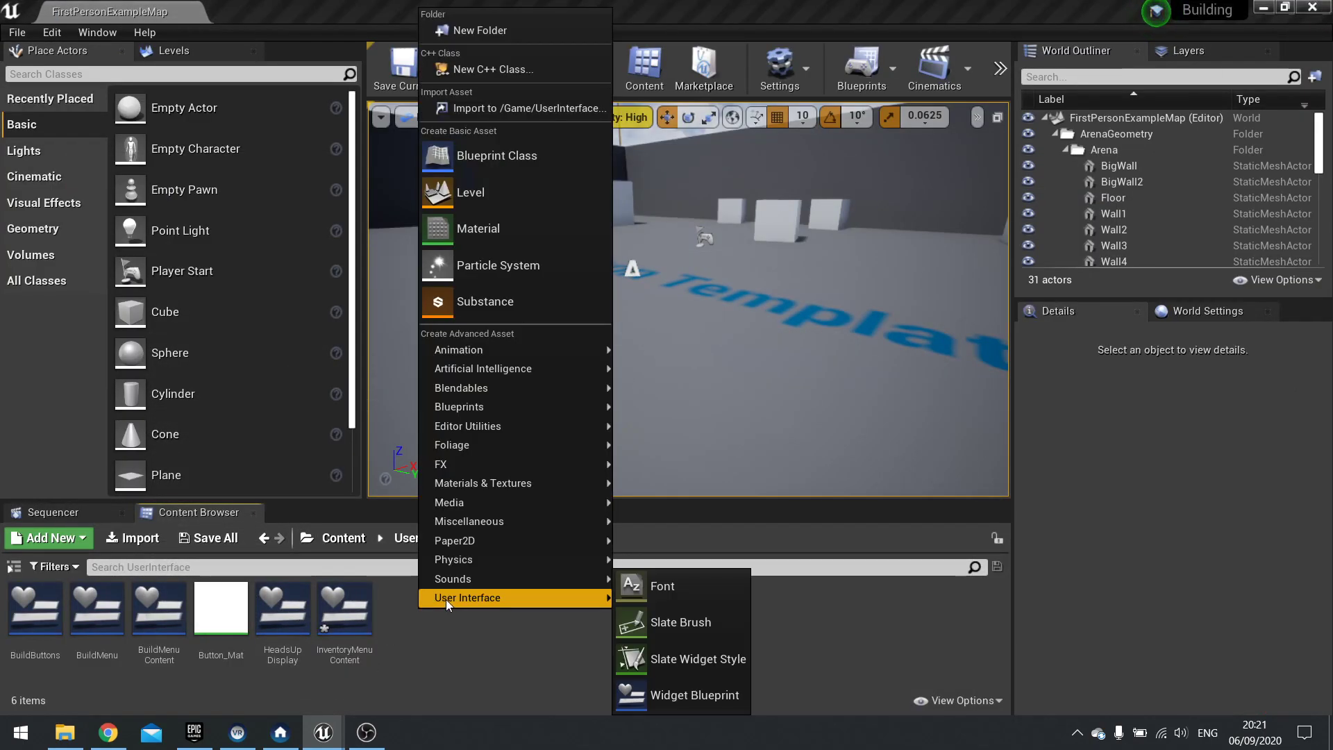
click(681, 700)
text(Inev)
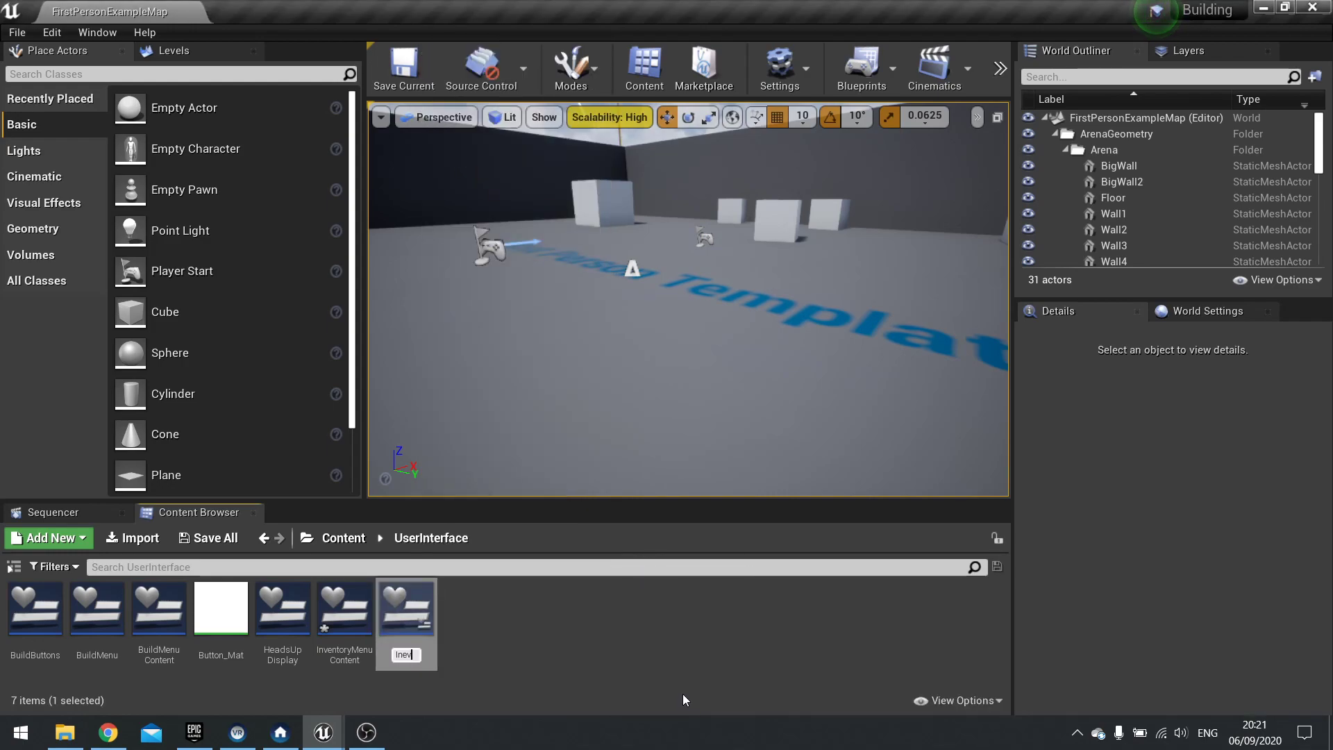
text(ntory)
text(ent)
text(oryMen)
text(uItem)
key(Return)
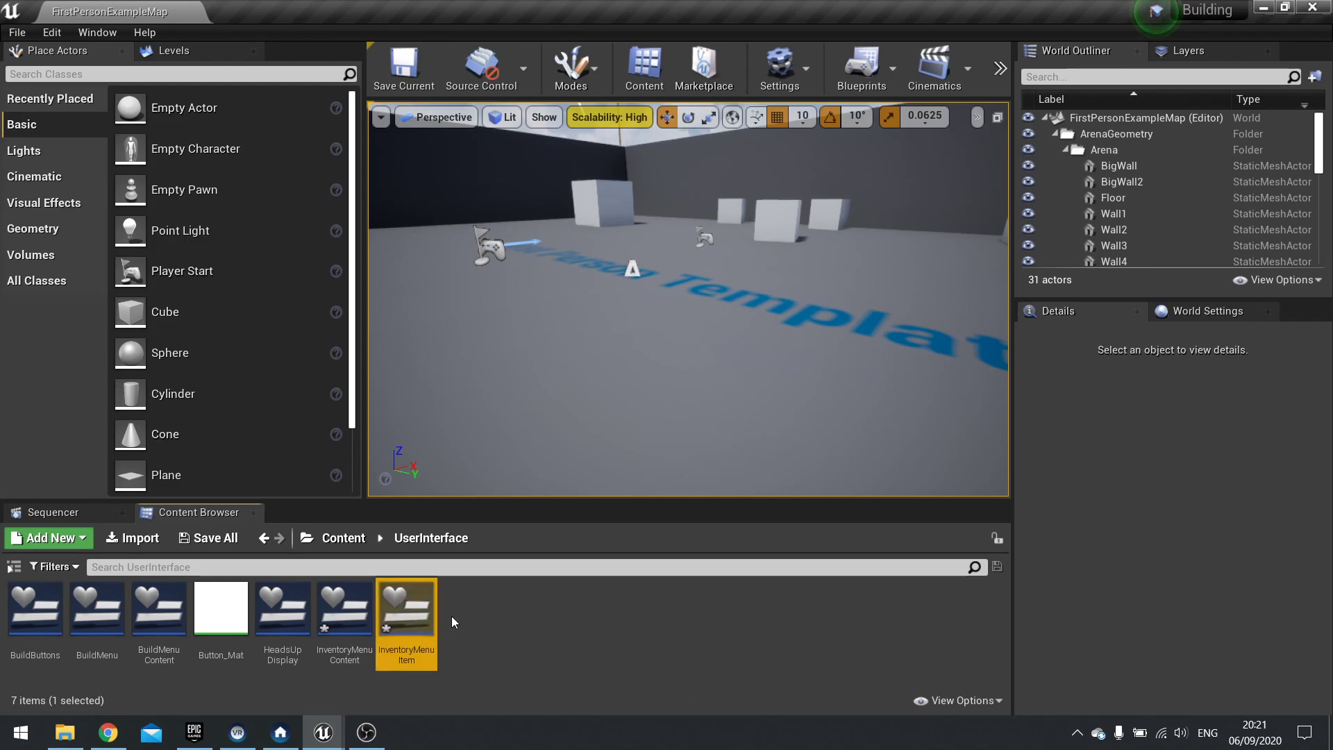
double_click(426, 608)
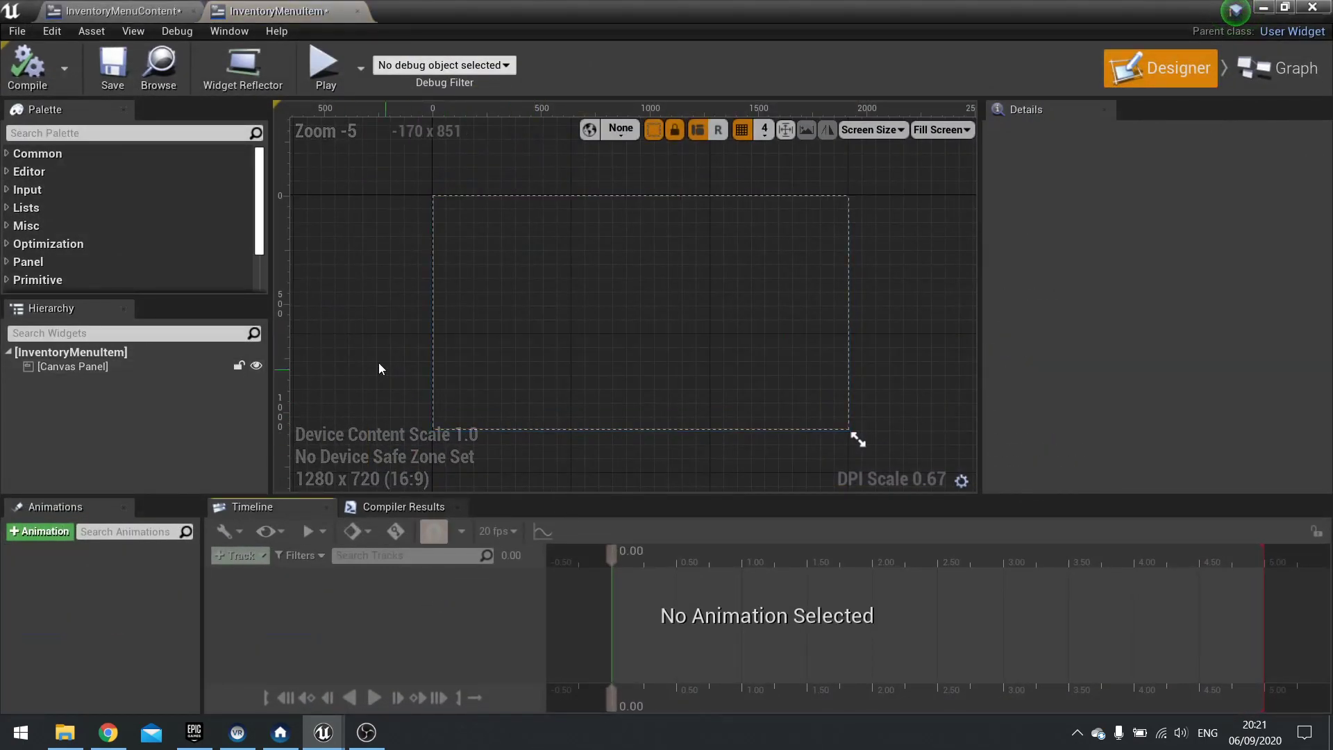
Replace the Canvas Panel with a Horizontal Box as the root widget.
click(78, 369)
key(Delete)
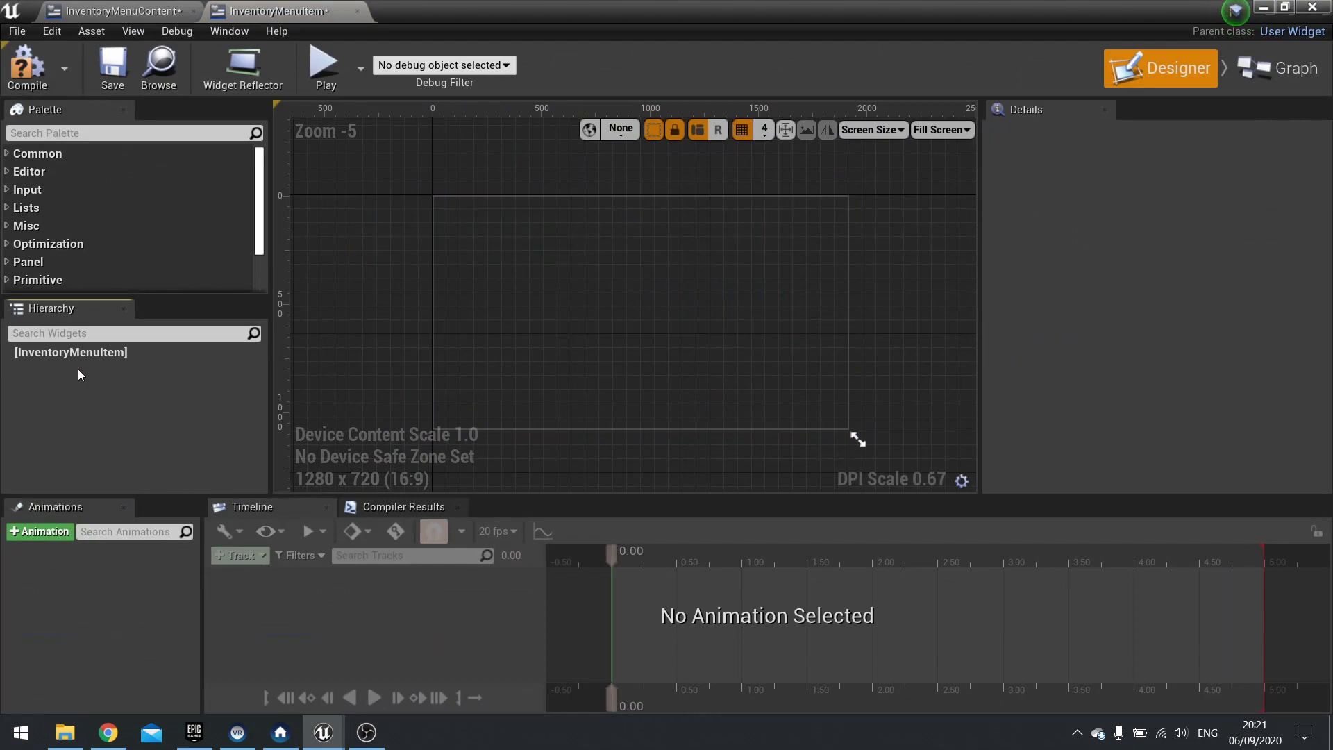
click(96, 133)
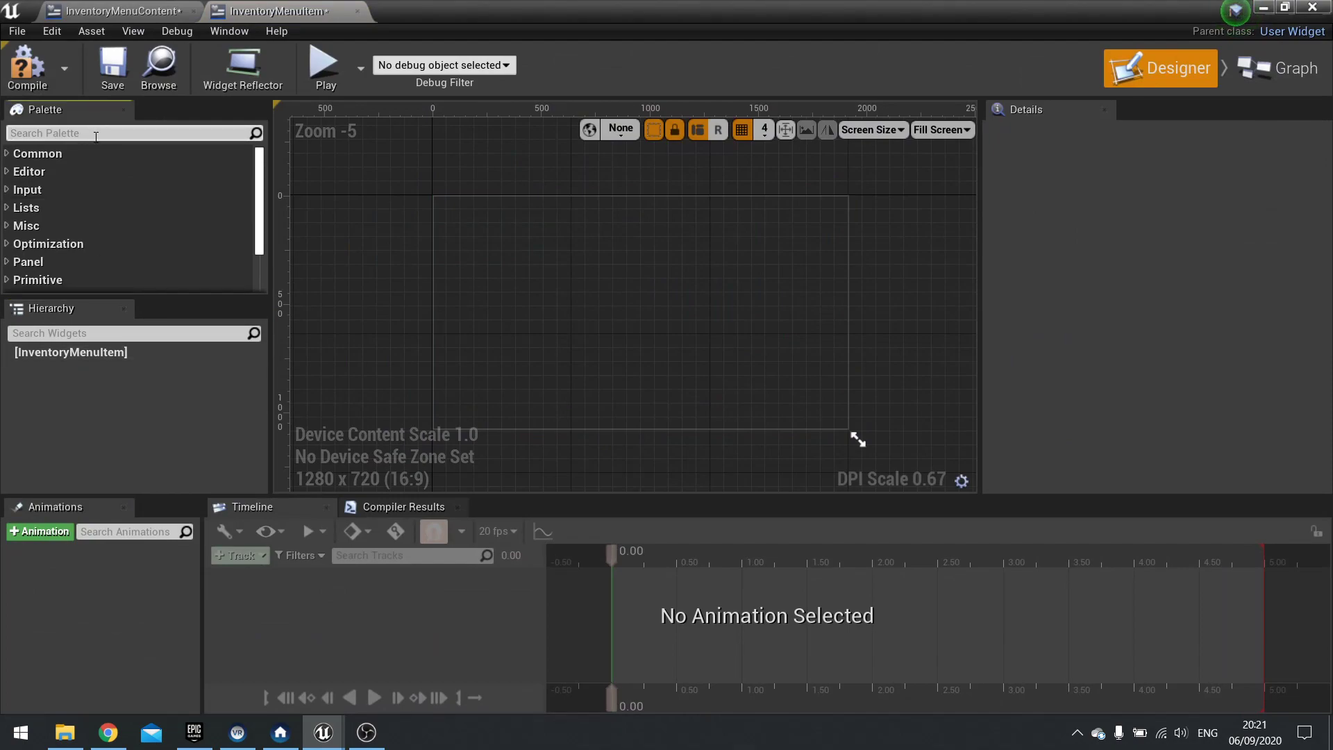
text(horizon)
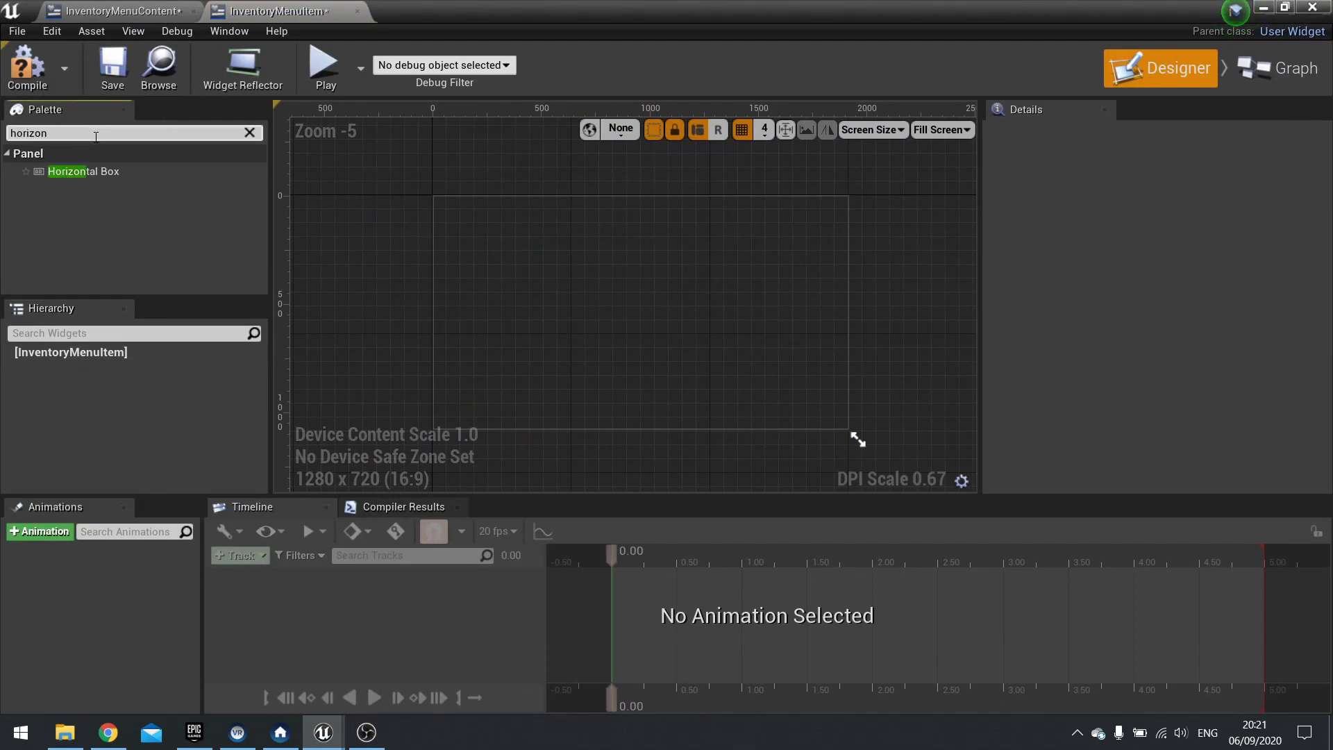
drag(83, 172, 102, 375)
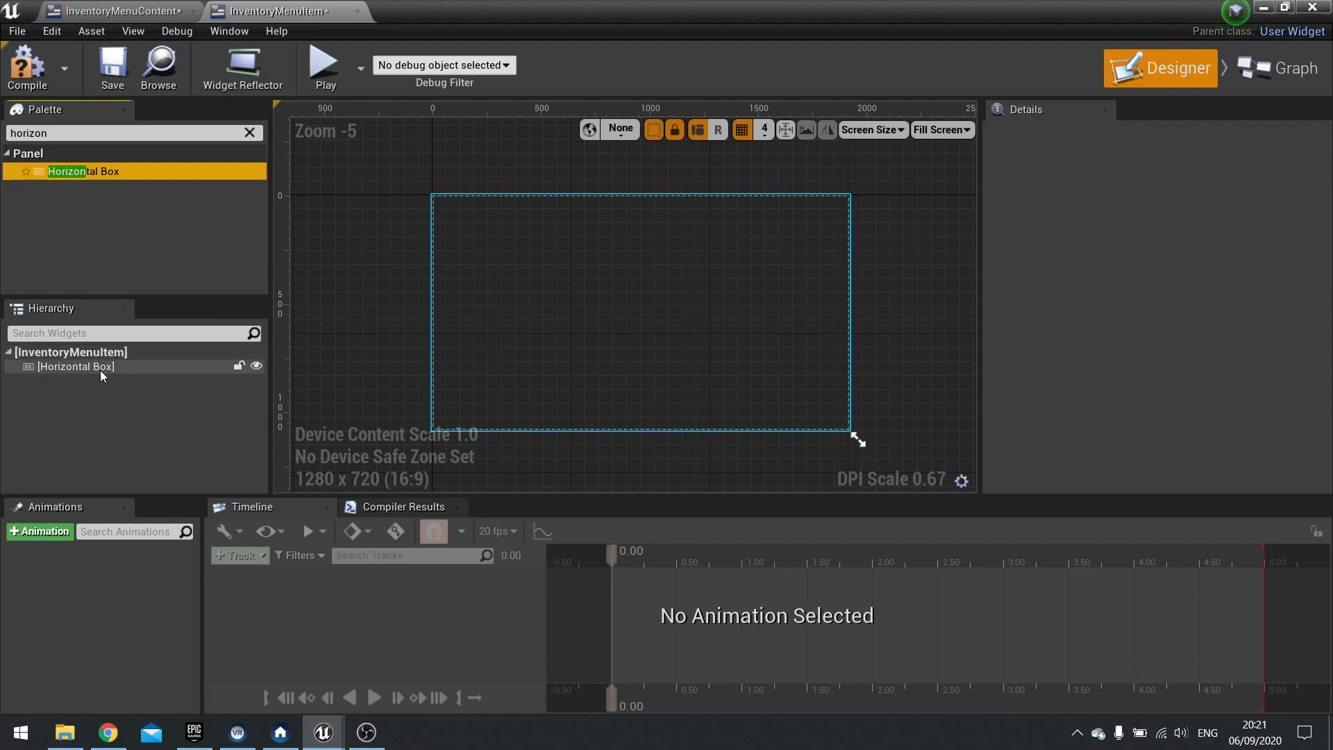
Add an Image inside the Horizontal Box and rename it Thumbnail.
click(248, 134)
text(thumb)
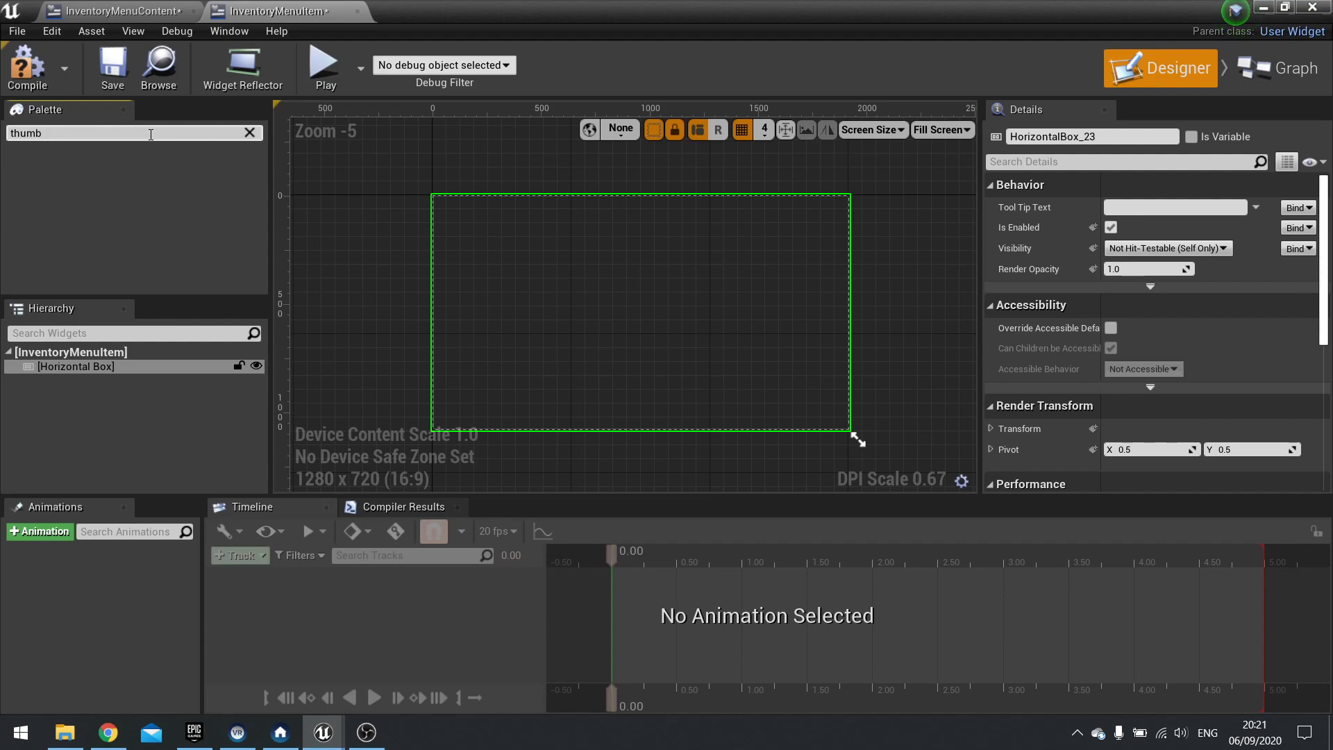
text(nai)
key(ctrl+a)
key(BackSpace)
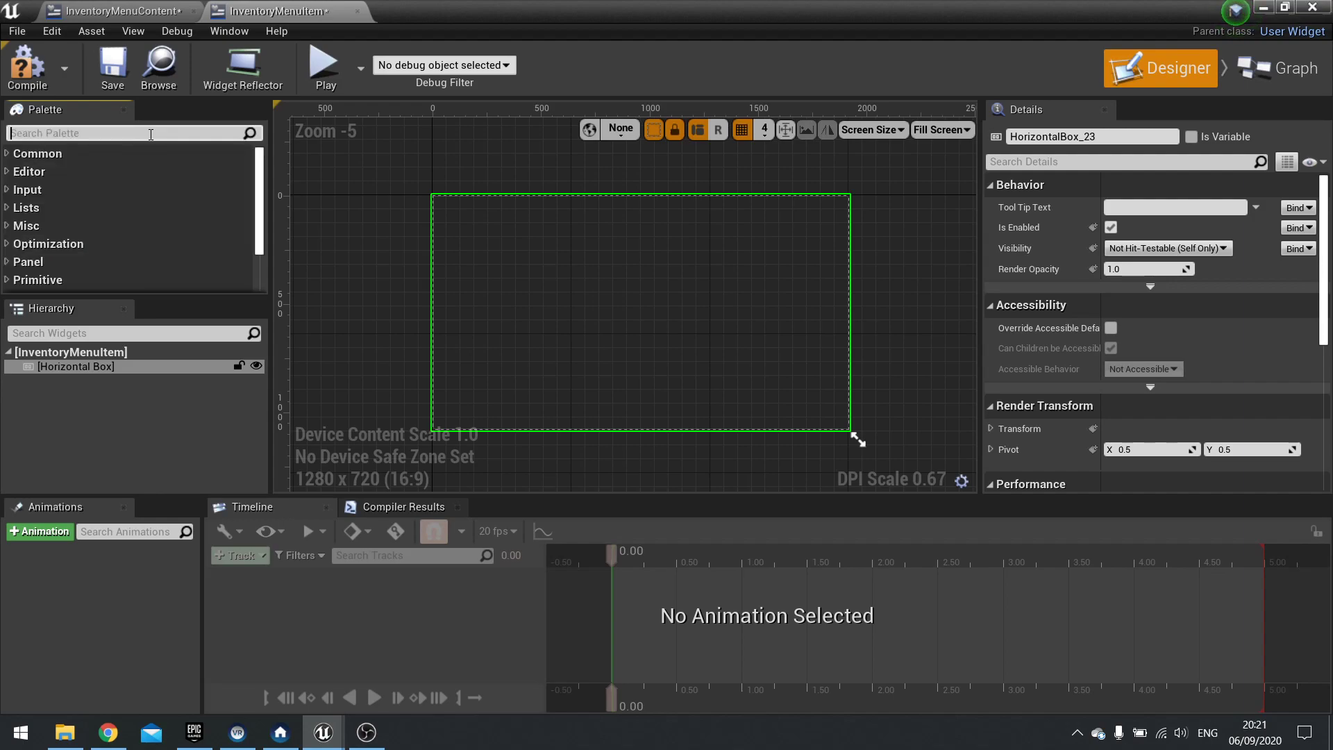
text(image)
drag(63, 171, 83, 366)
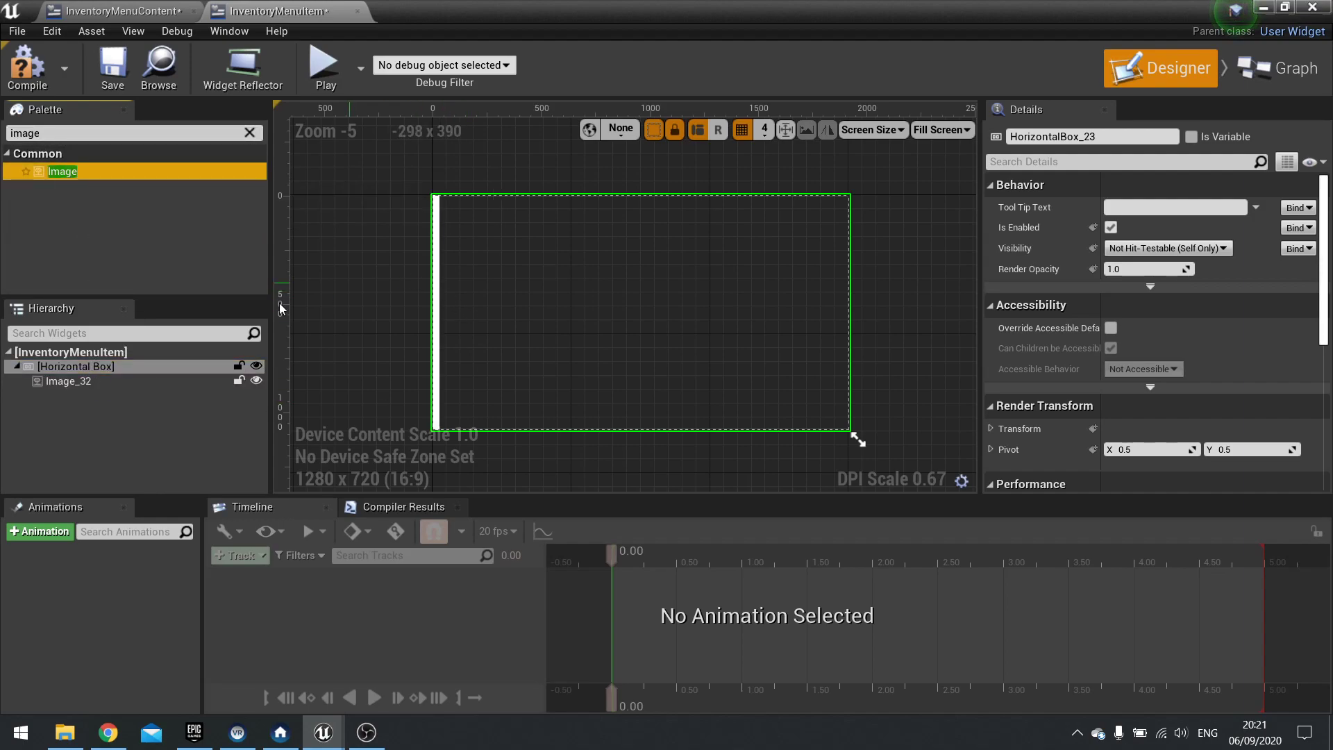
click(68, 381)
click(1100, 151)
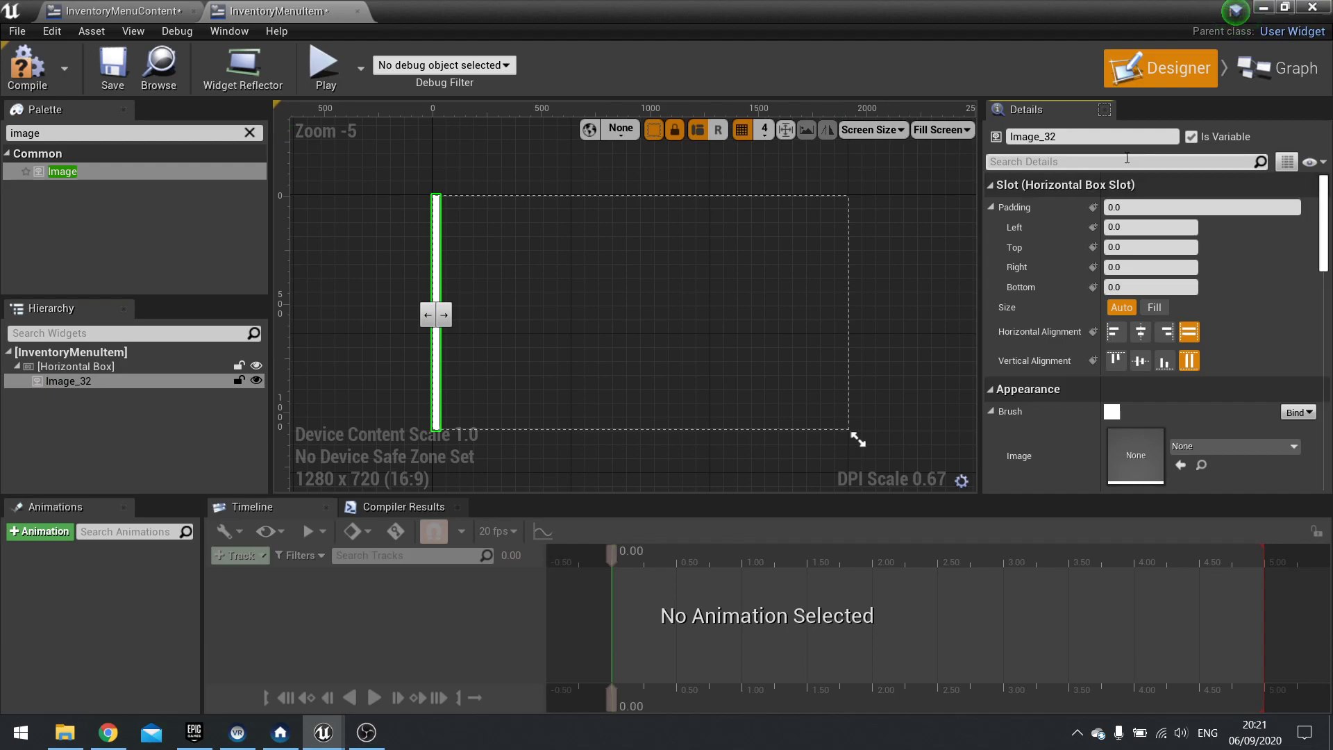
click(1006, 139)
key(ctrl+a)
text(T)
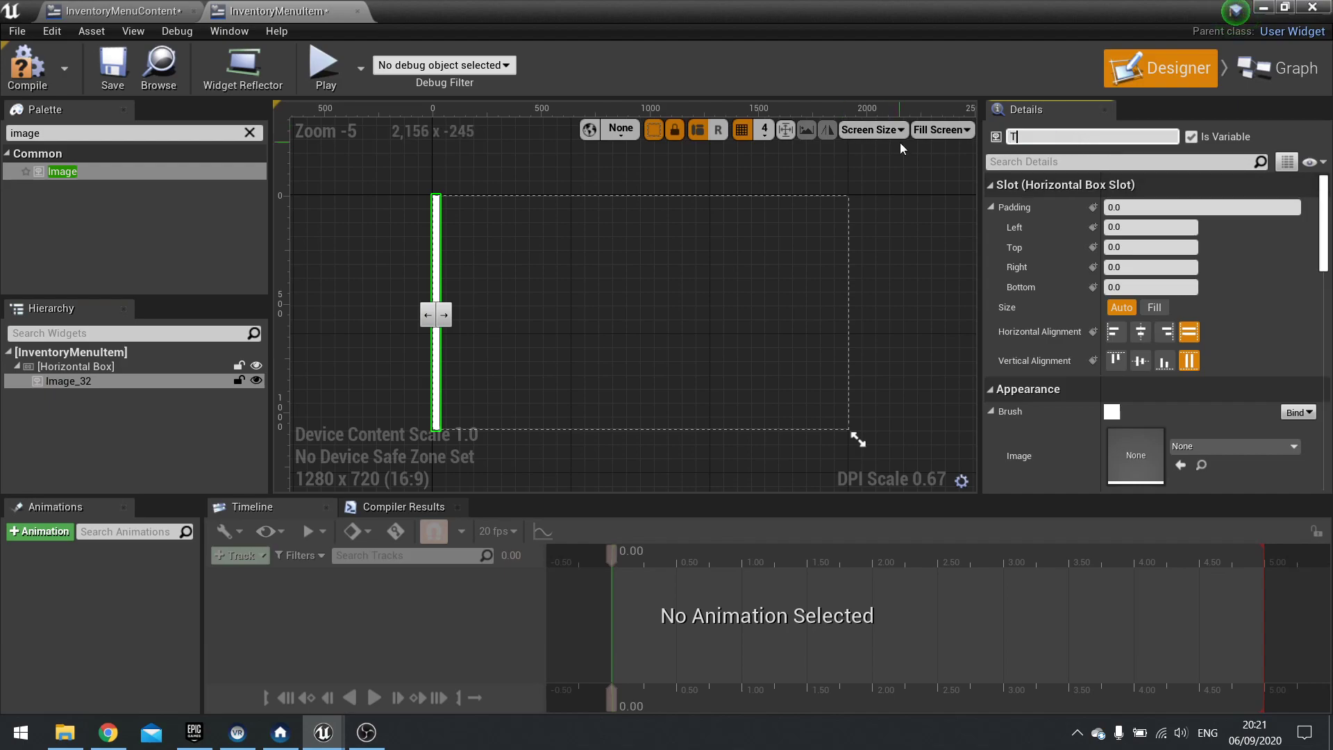
text(humbnail)
key(Return)
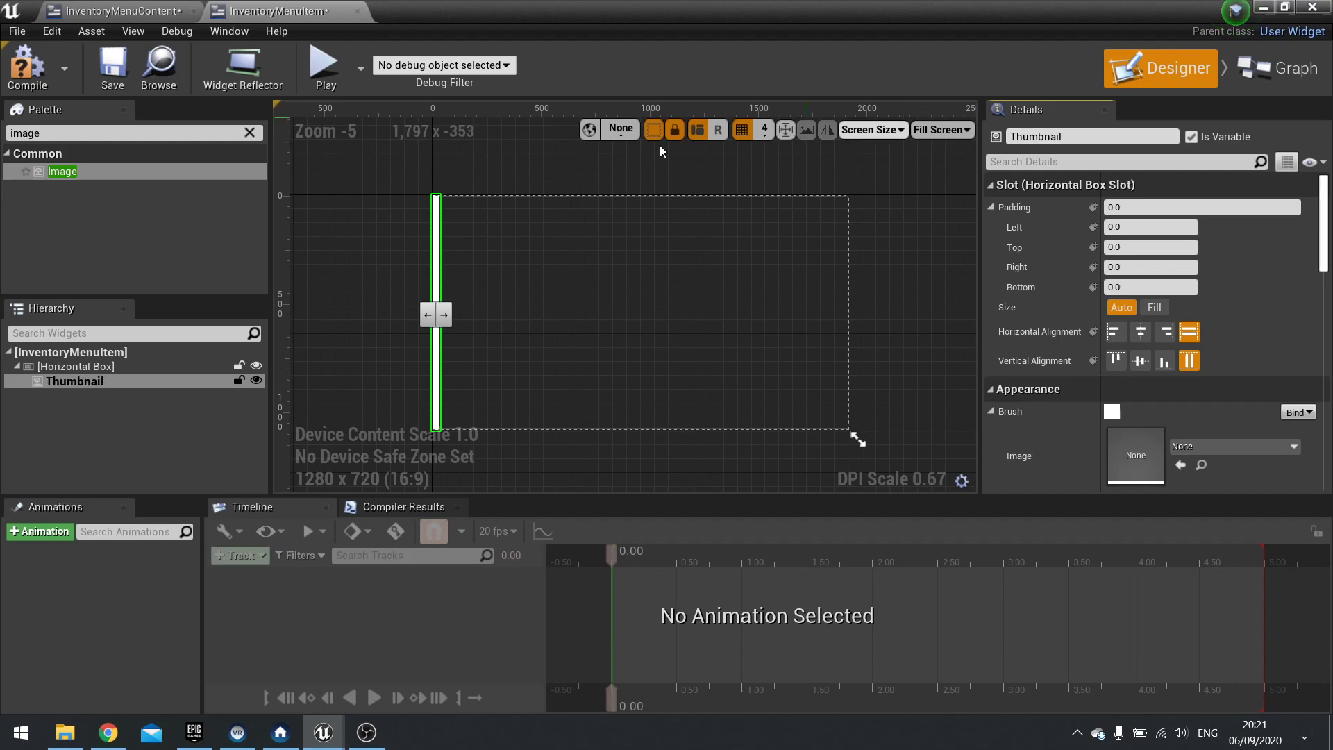
Preview the widget at Desired screen size and zoom in on the Thumbnail.
click(942, 130)
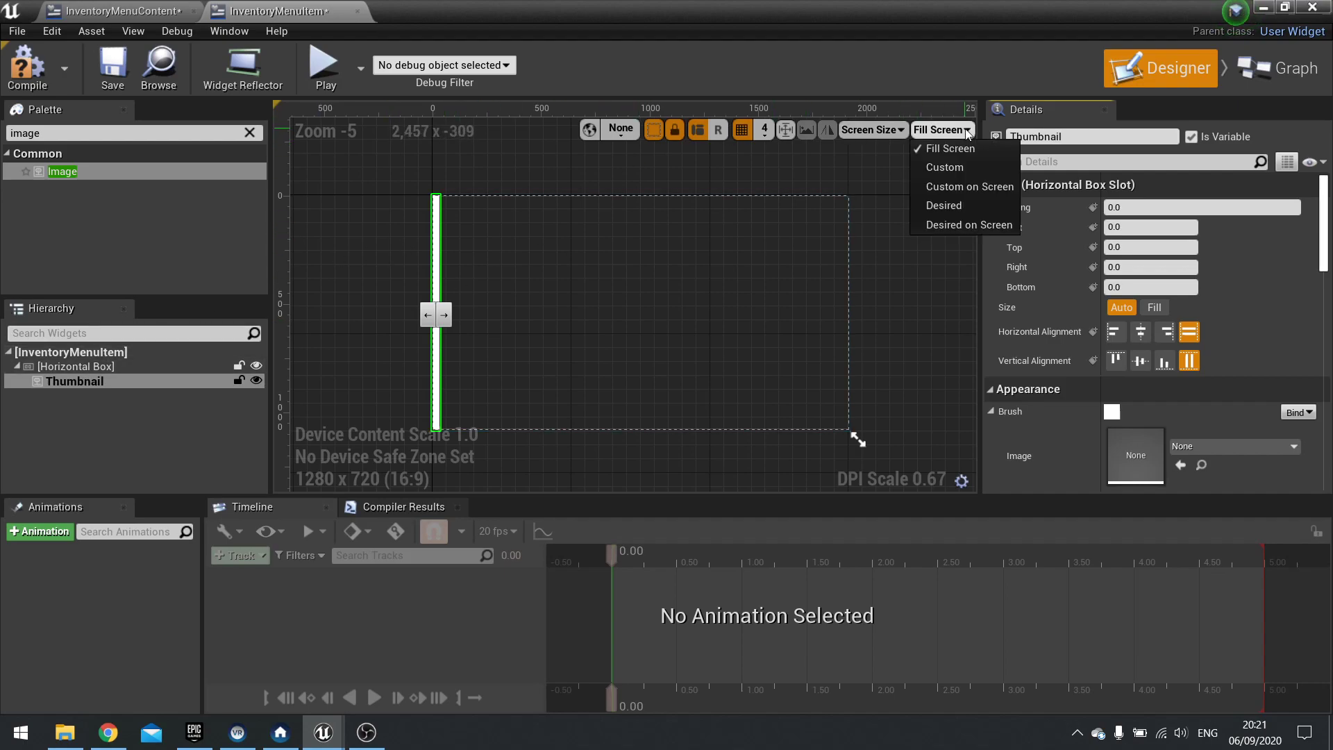
click(957, 204)
scroll(624, 299, up, 3)
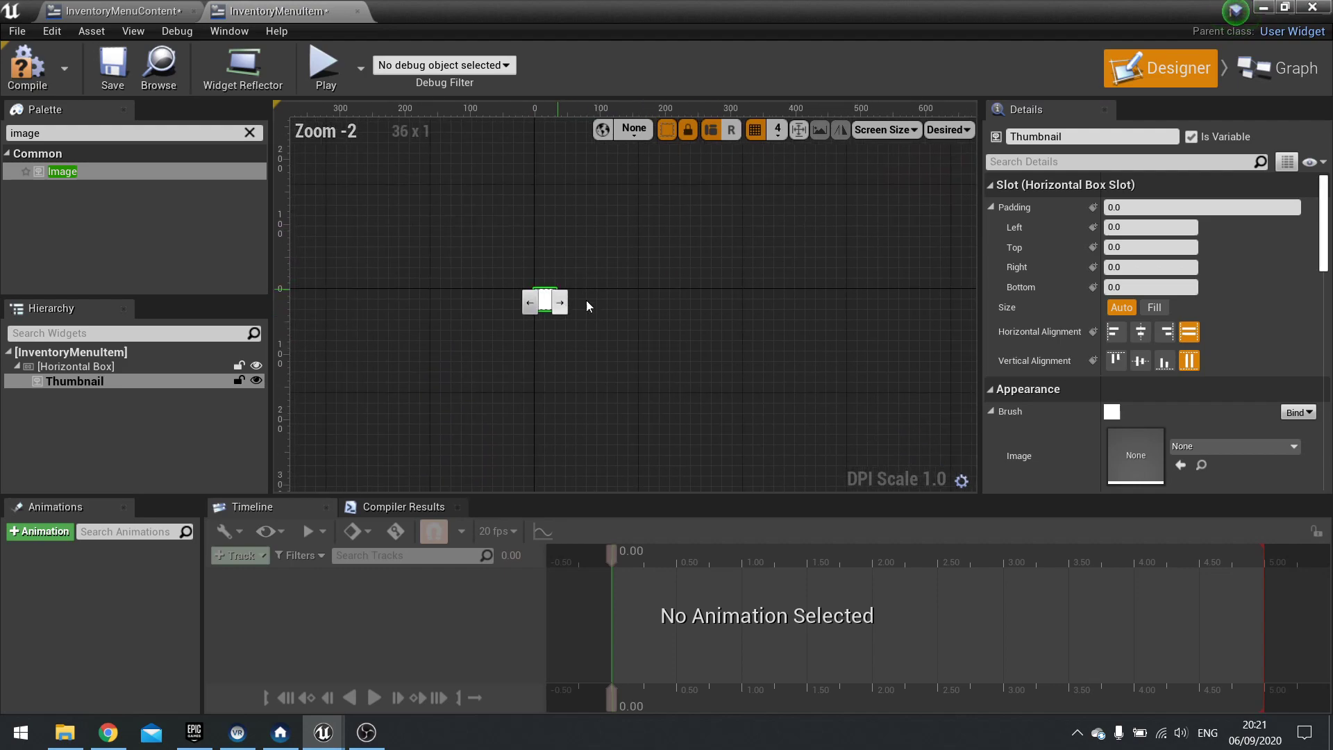
Add two Text widgets after the Thumbnail and set the second's Horizontal Alignment to Align Right.
click(250, 132)
click(73, 131)
text(text)
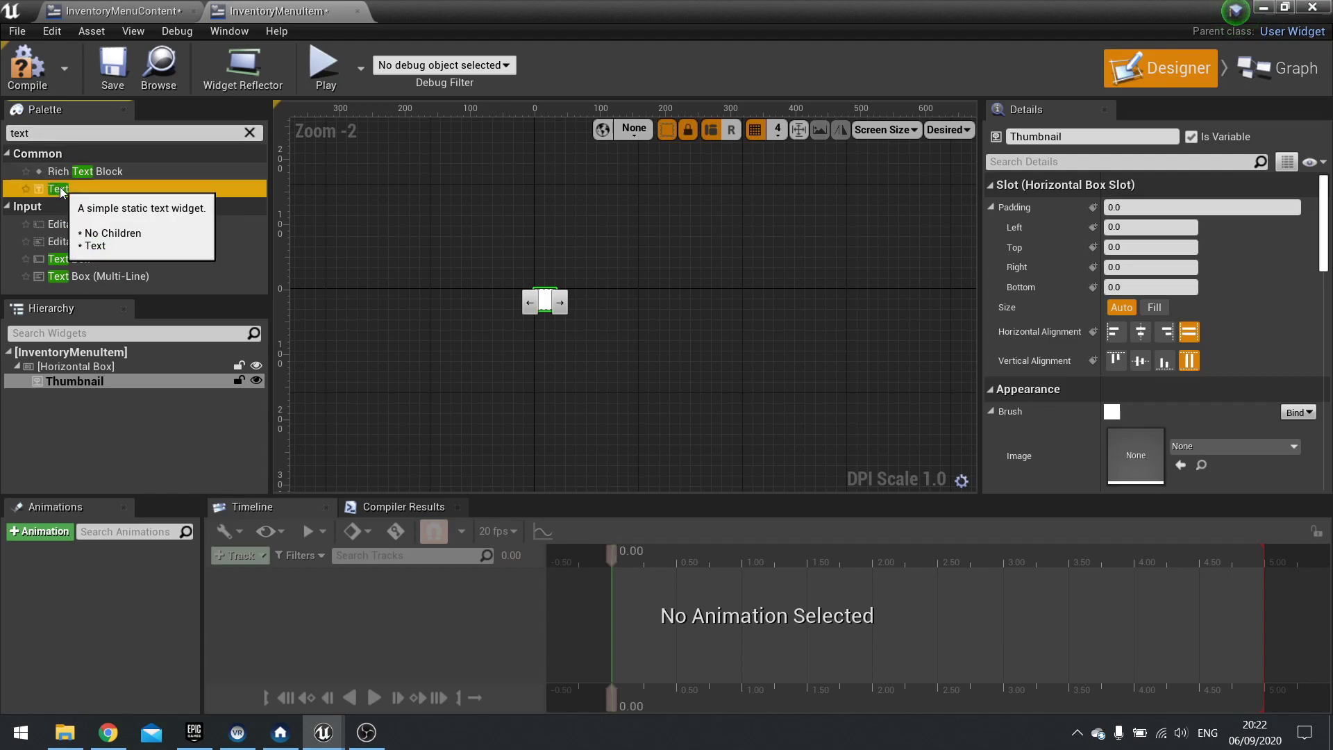
drag(60, 188, 82, 365)
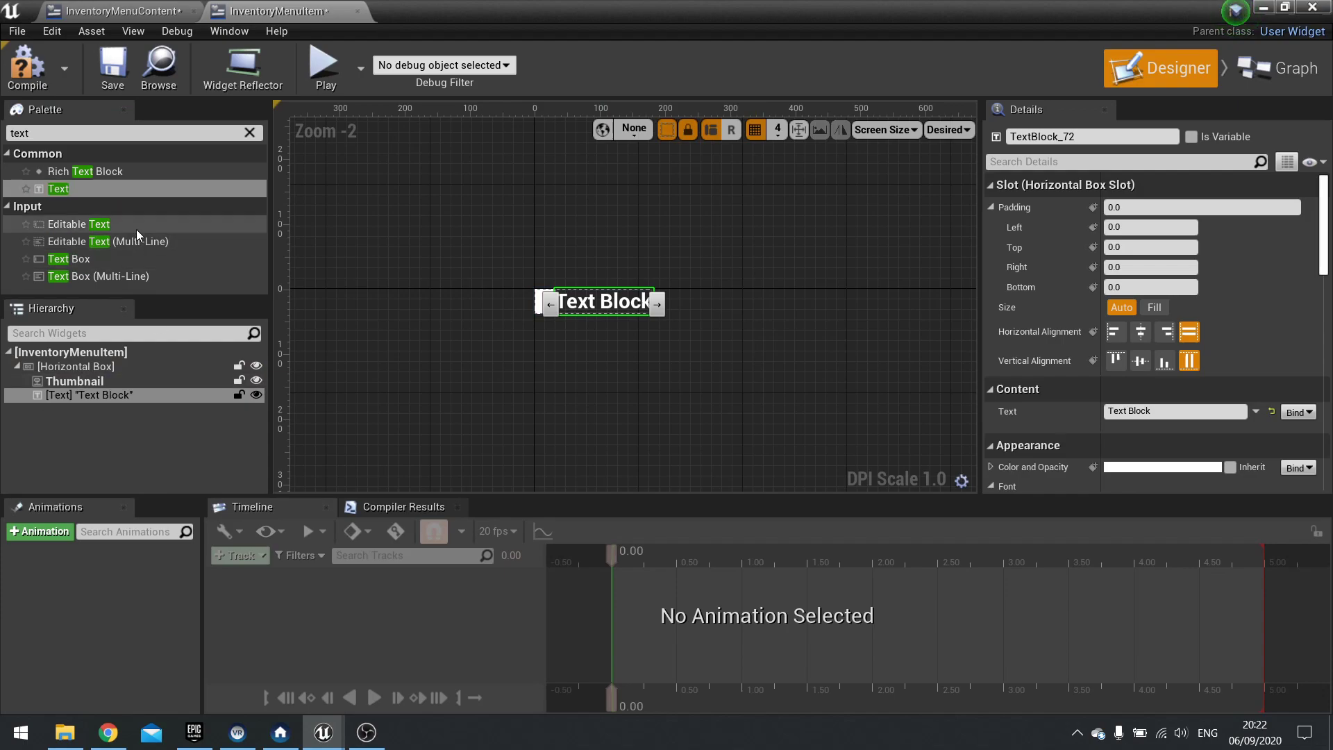
drag(69, 190, 99, 364)
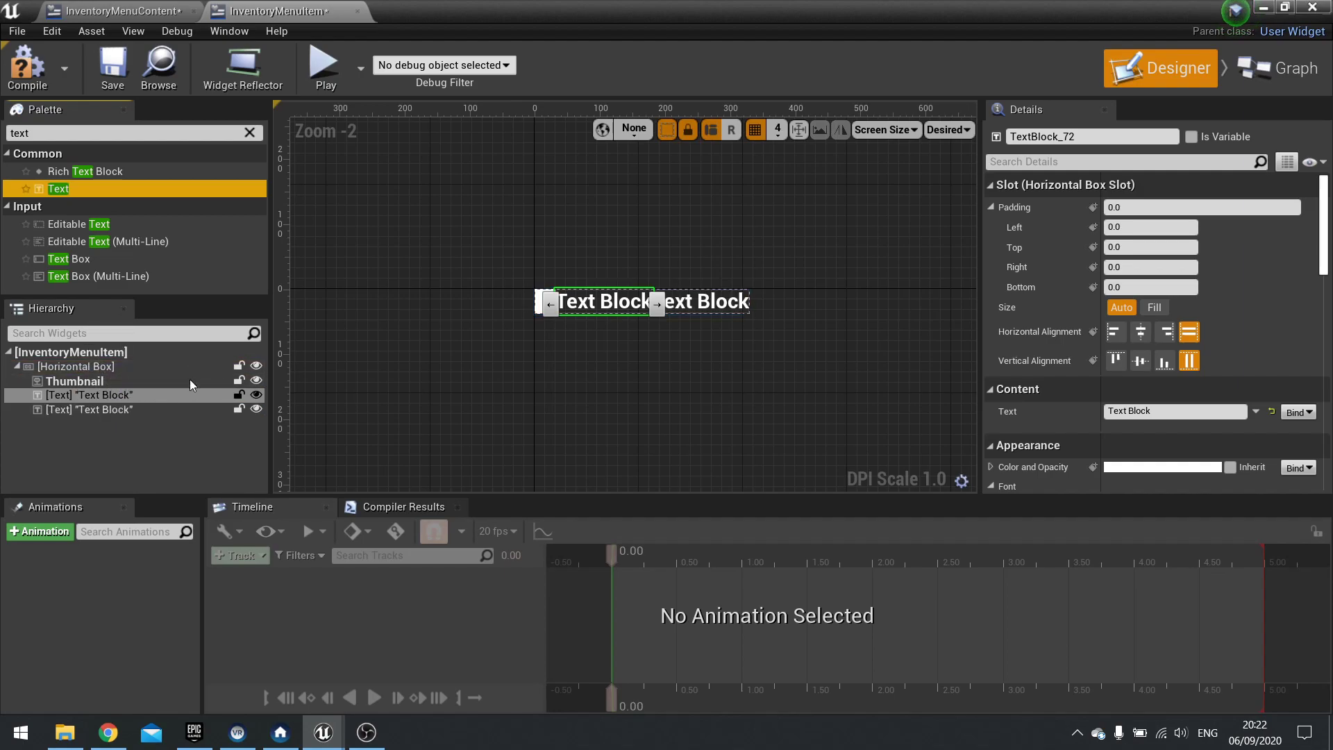
click(114, 411)
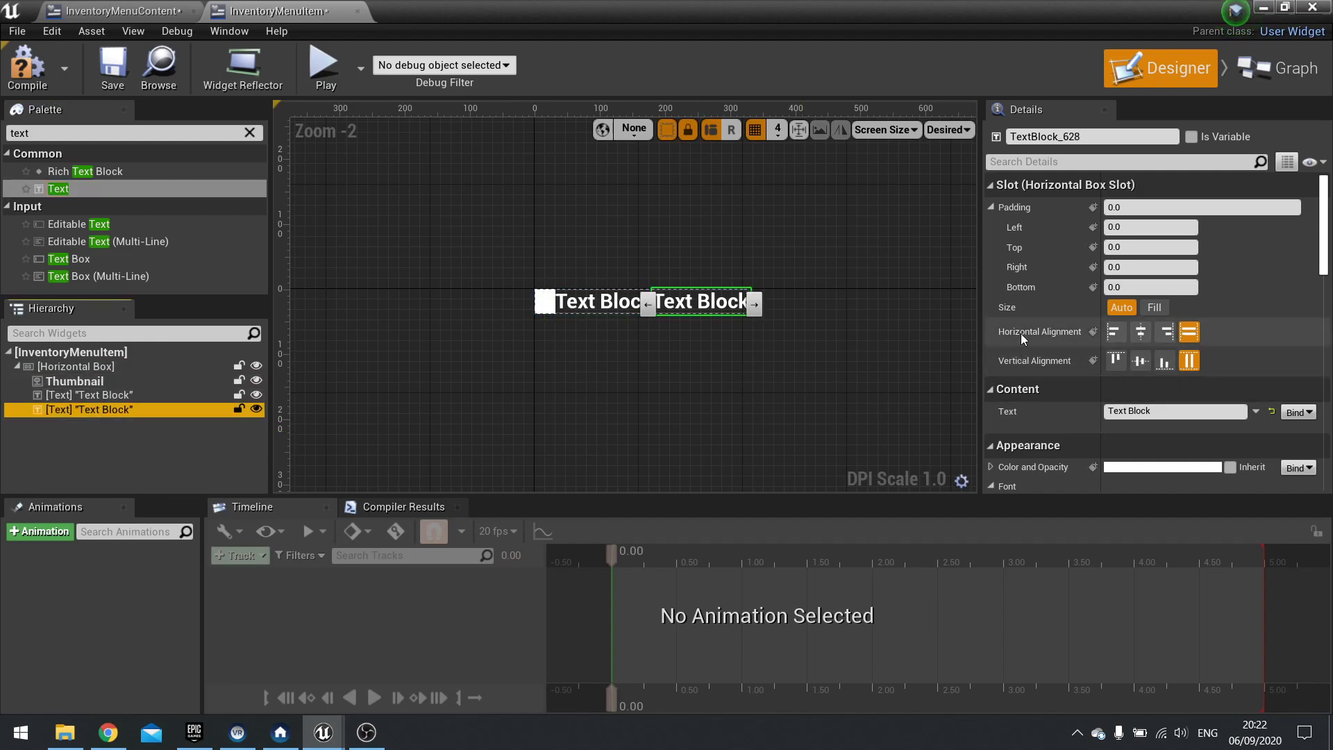
click(1168, 336)
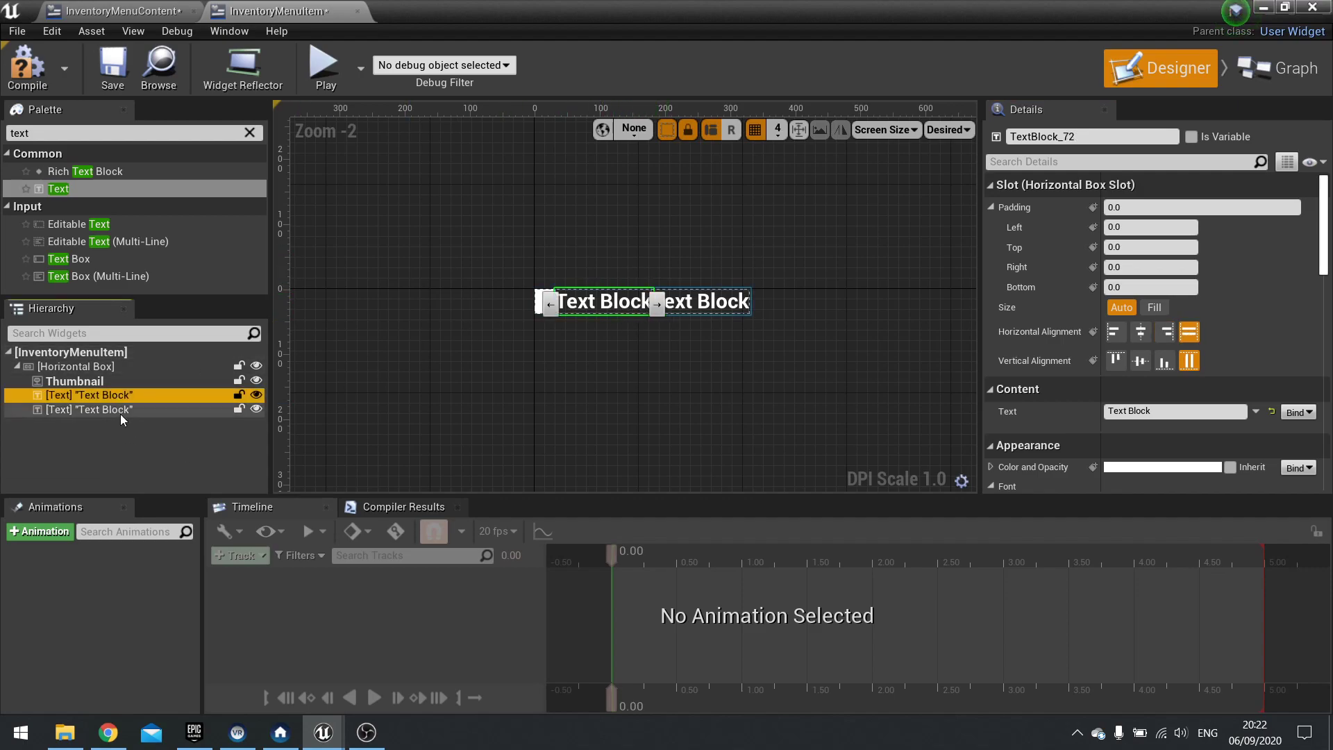
Rename the two text blocks InventoryItemName and QuantityText.
click(118, 395)
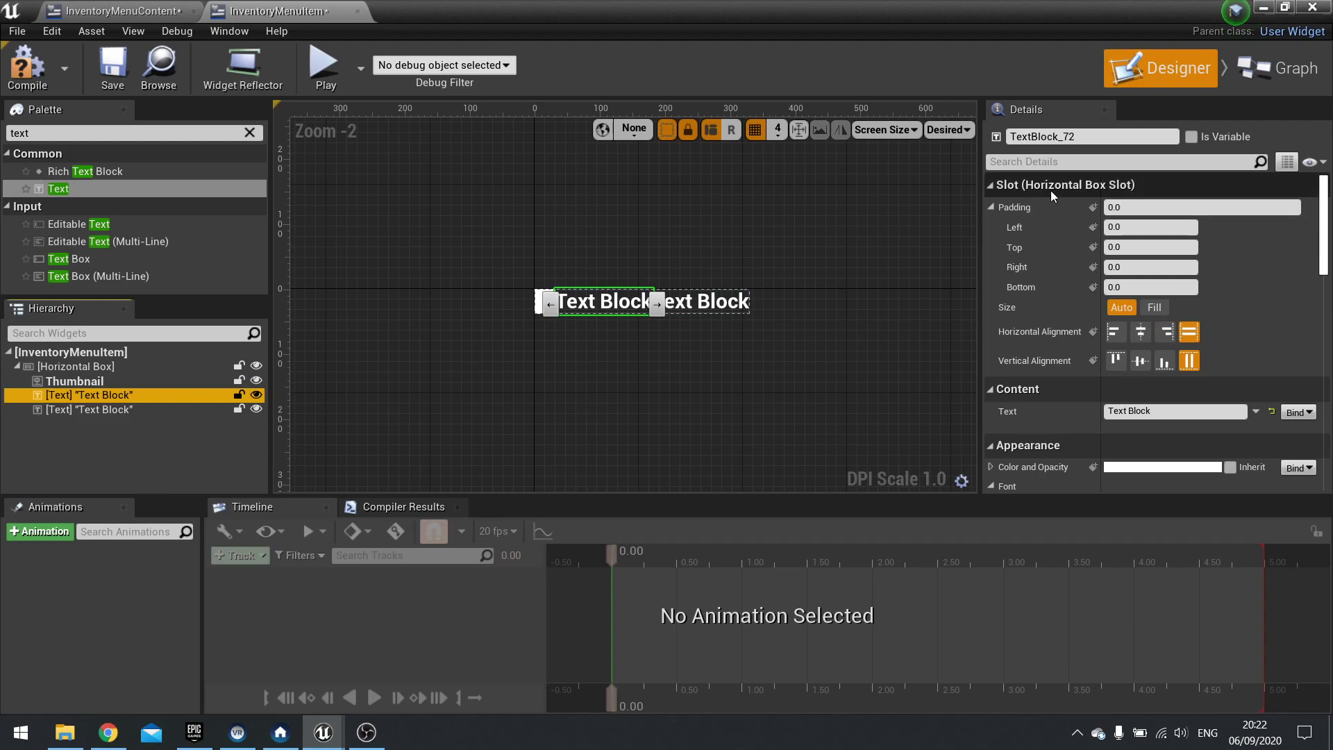
click(1094, 136)
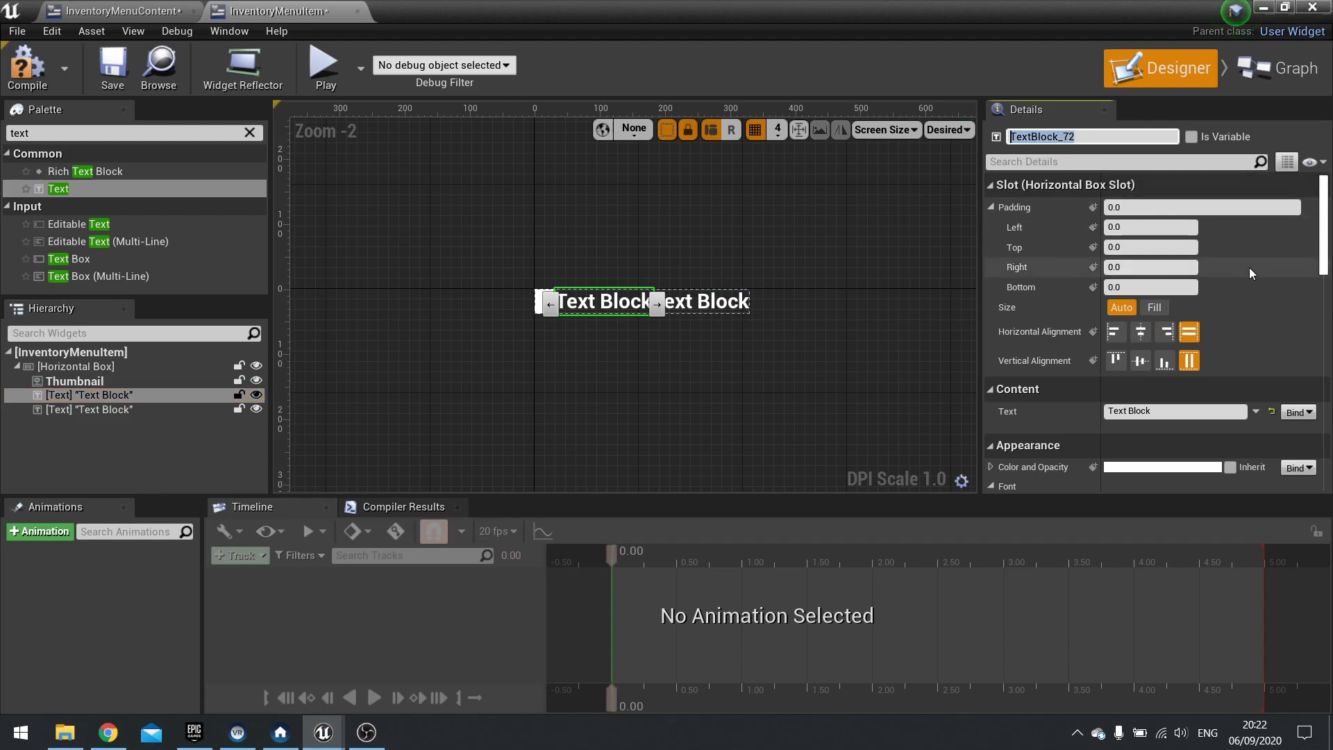
text(It)
key(BackSpace)
key(BackSpace)
key(BackSpace)
key(BackSpace)
key(BackSpace)
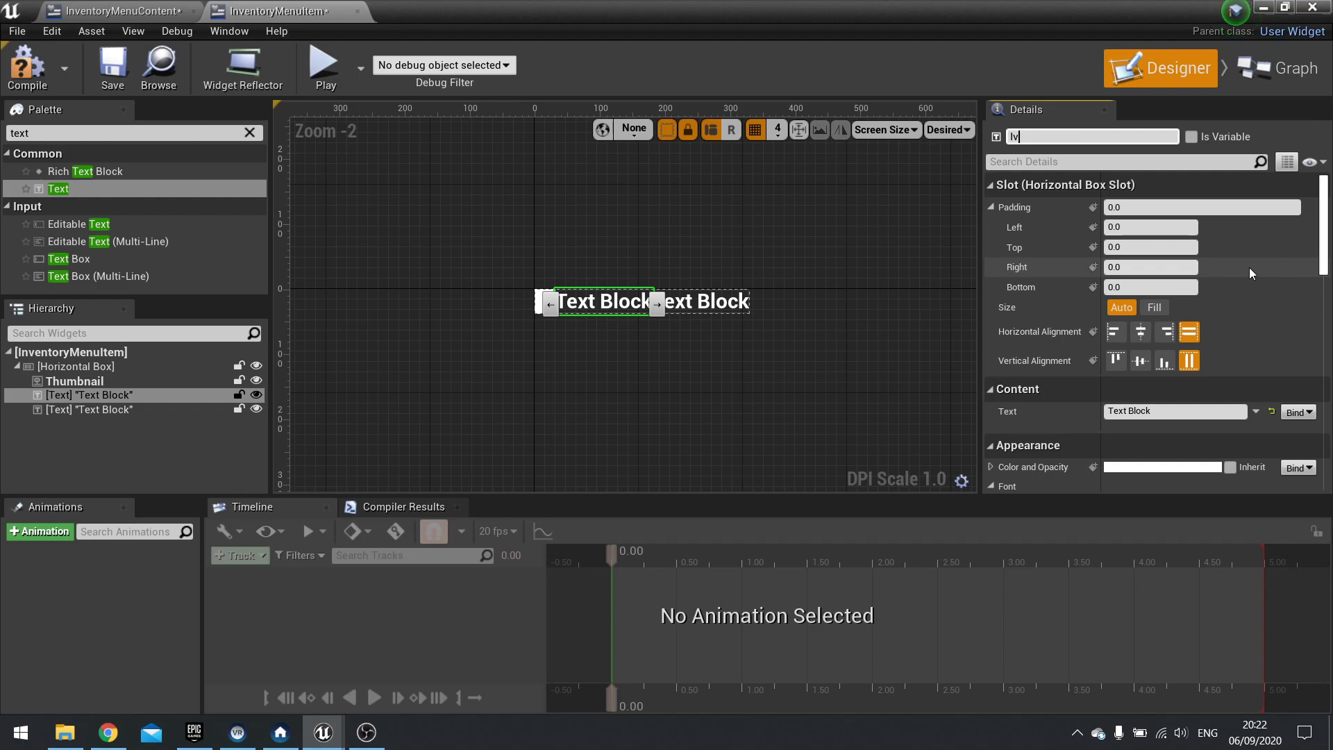
text(InventoryItemName)
key(Return)
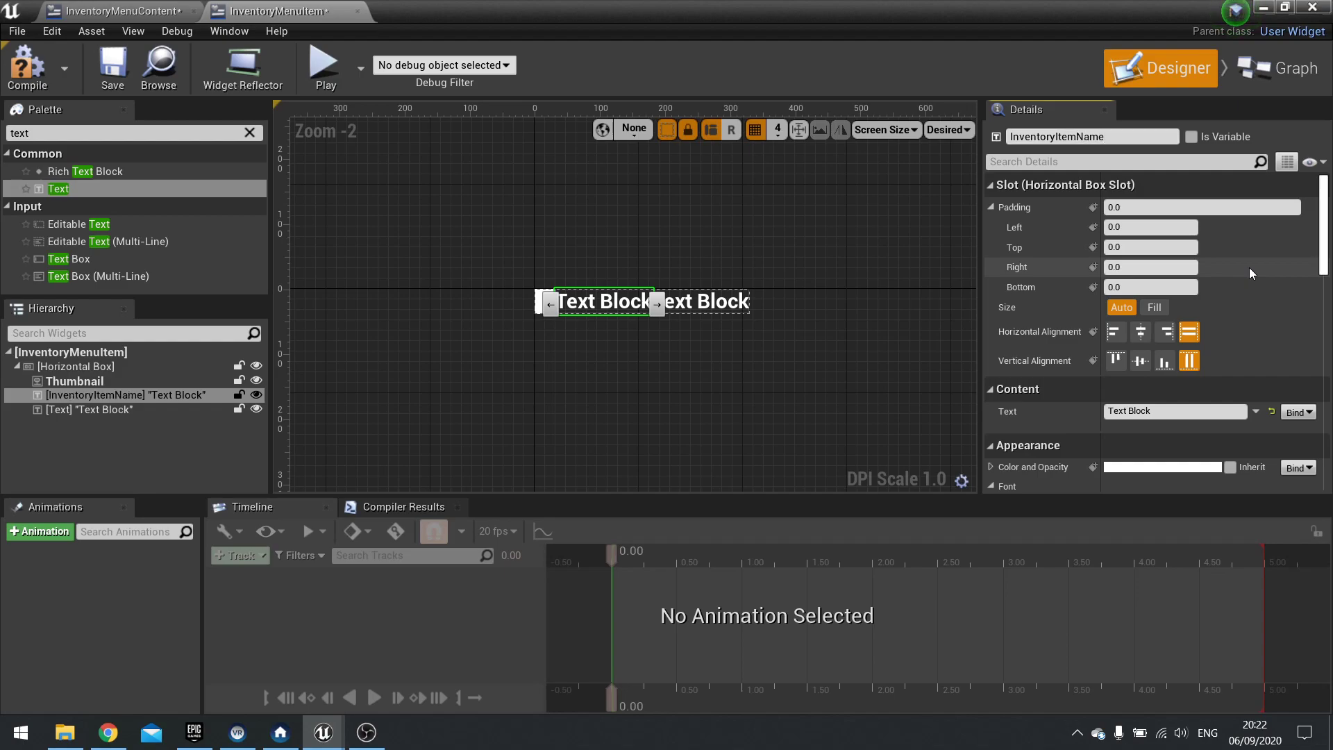
click(187, 410)
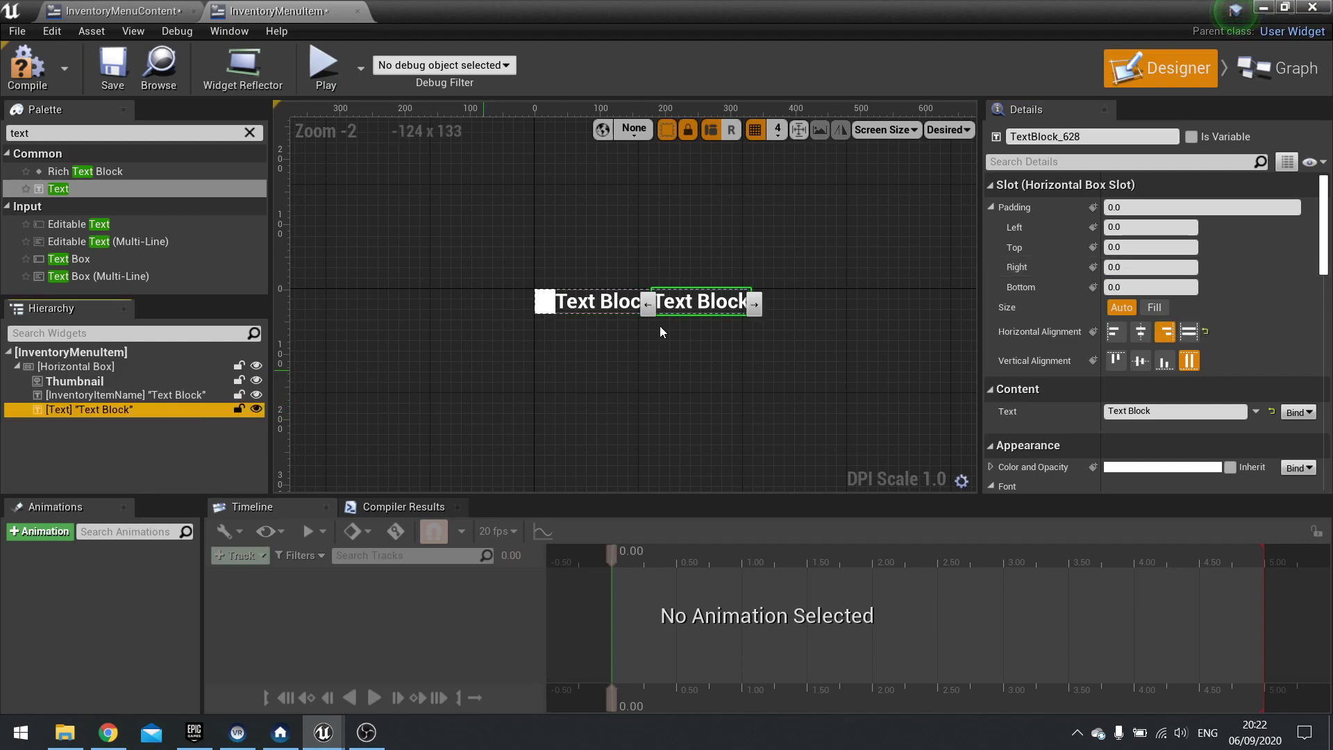
click(1074, 137)
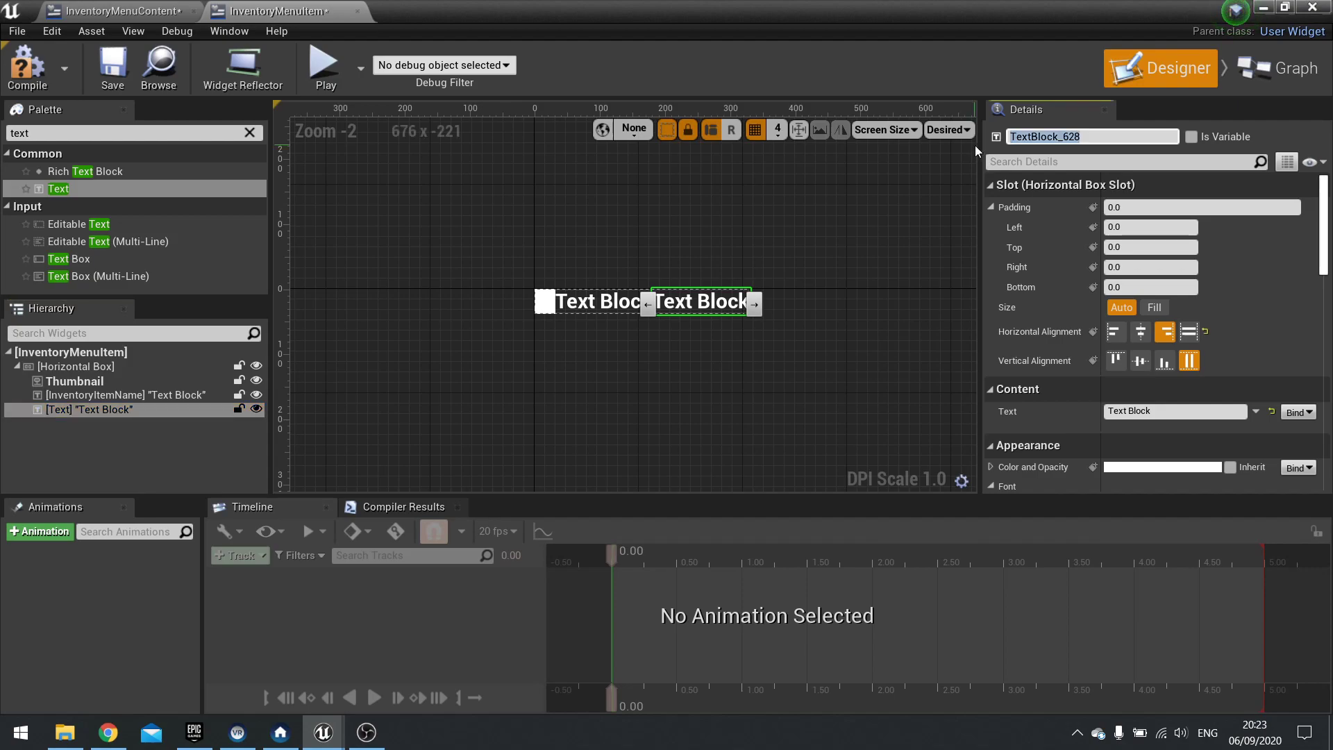
text(Quantity)
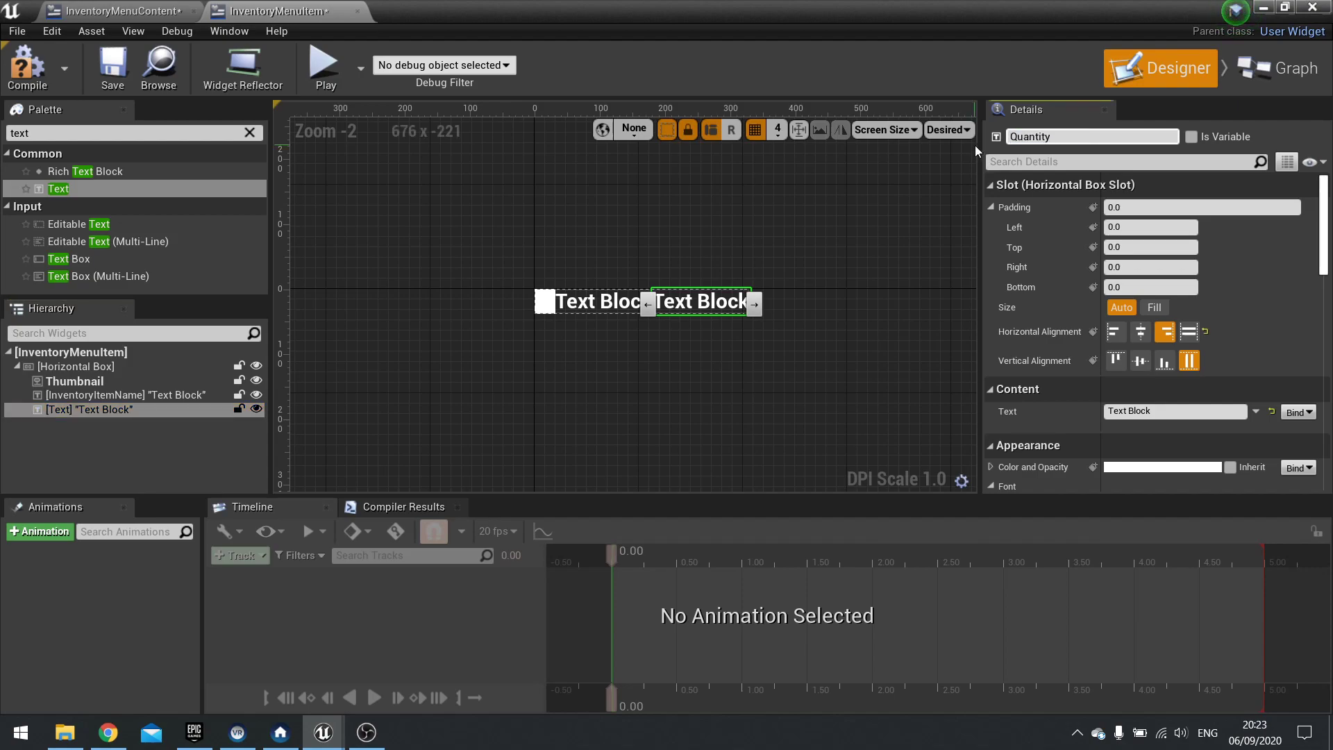
text(Text)
key(Return)
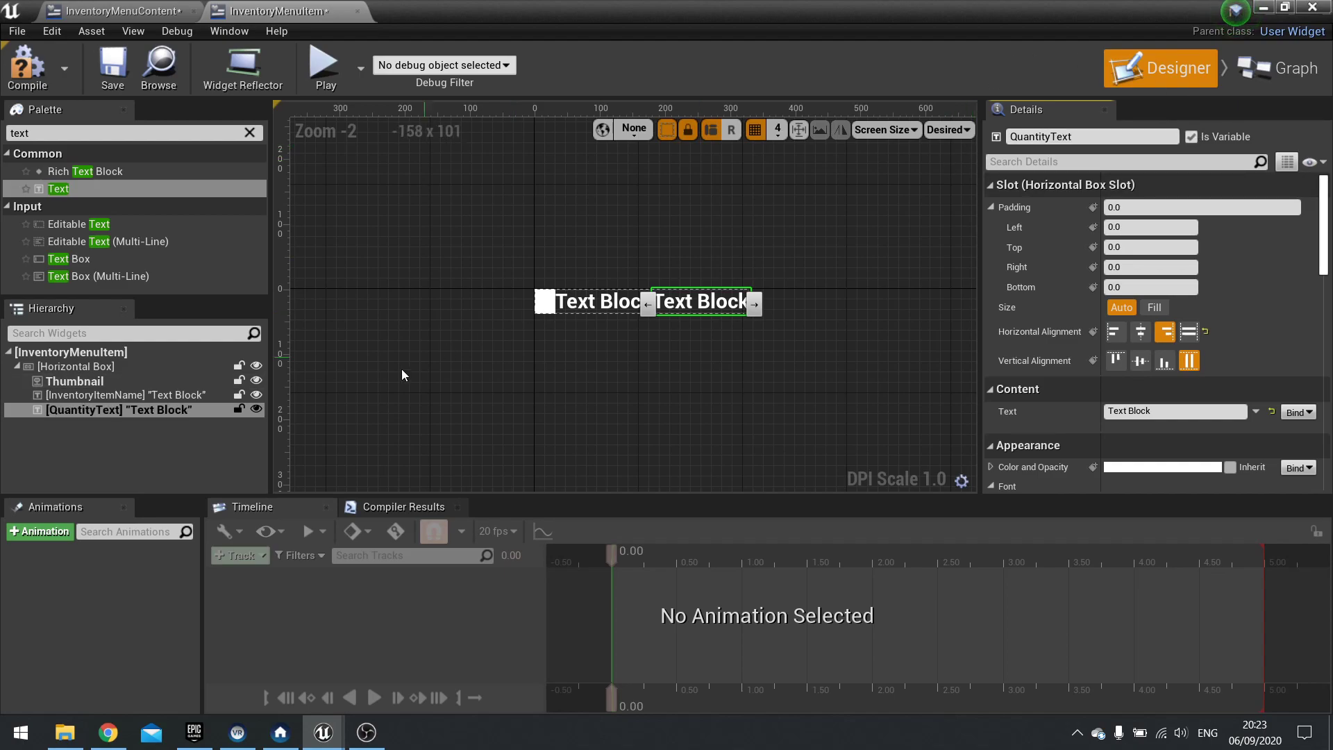
Mark InventoryItemName as a variable, then compile and save the widget.
click(203, 383)
click(190, 395)
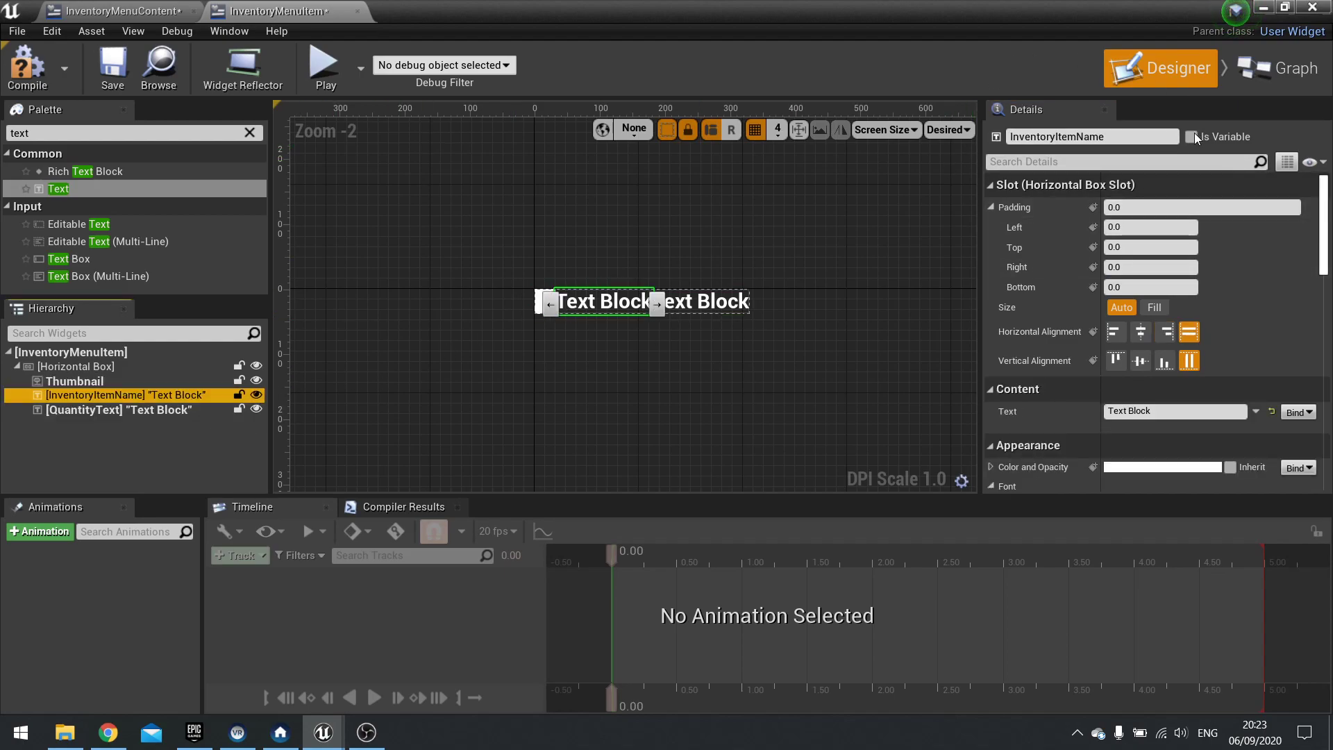
click(1191, 137)
click(15, 61)
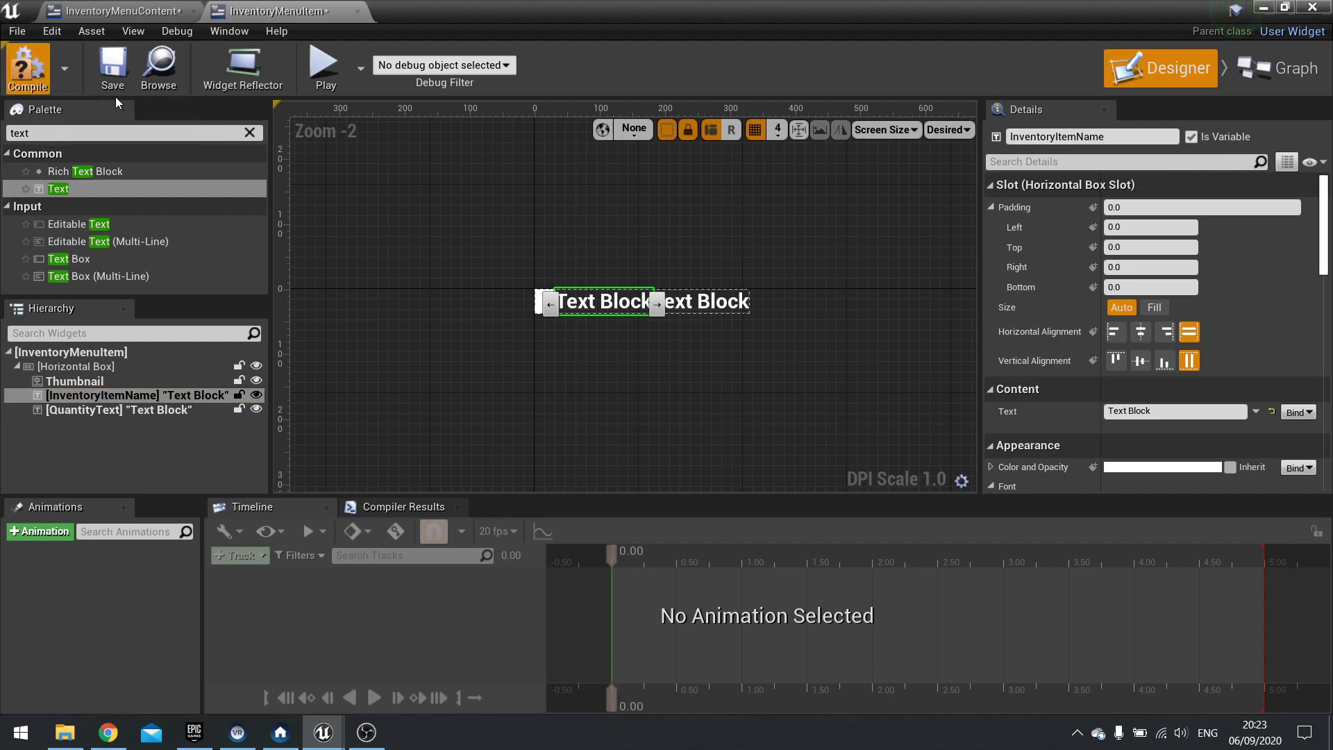
click(113, 70)
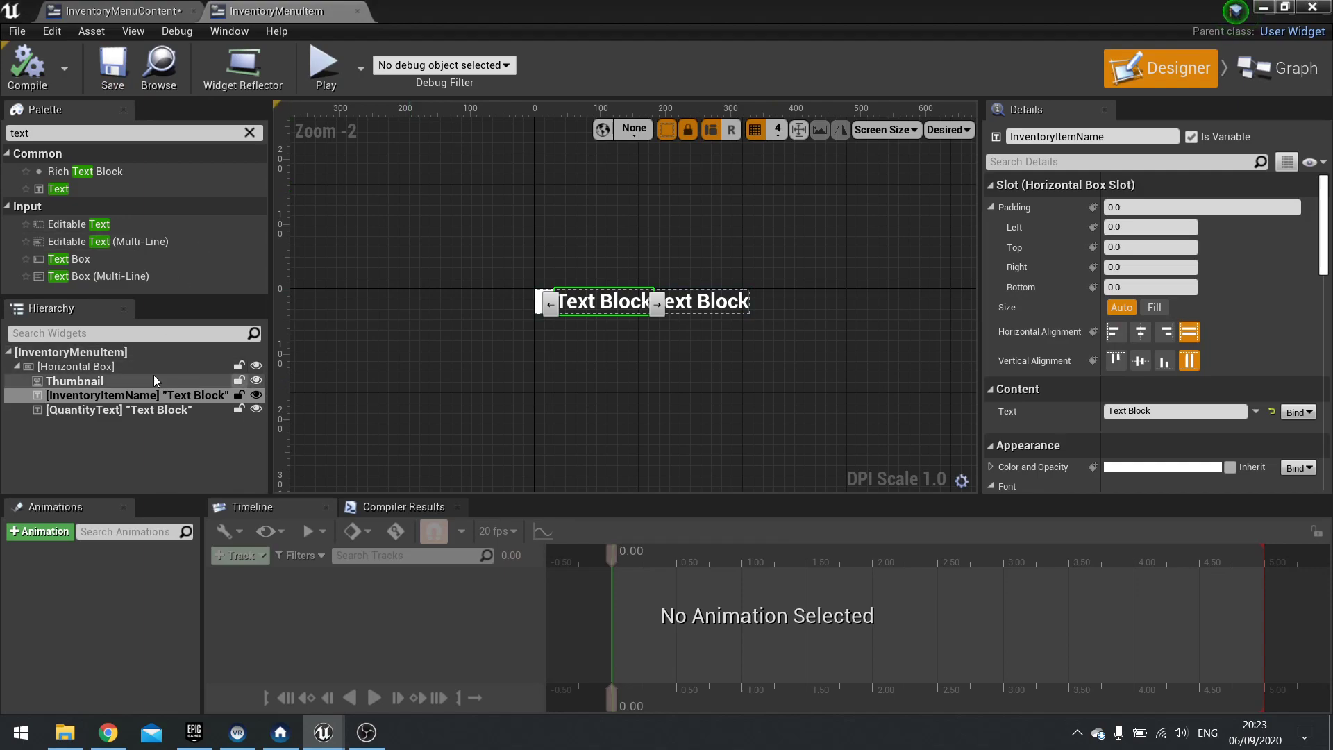
Set the Thumbnail's Image Size to 64 x 64.
click(90, 380)
scroll(1132, 363, down, 4)
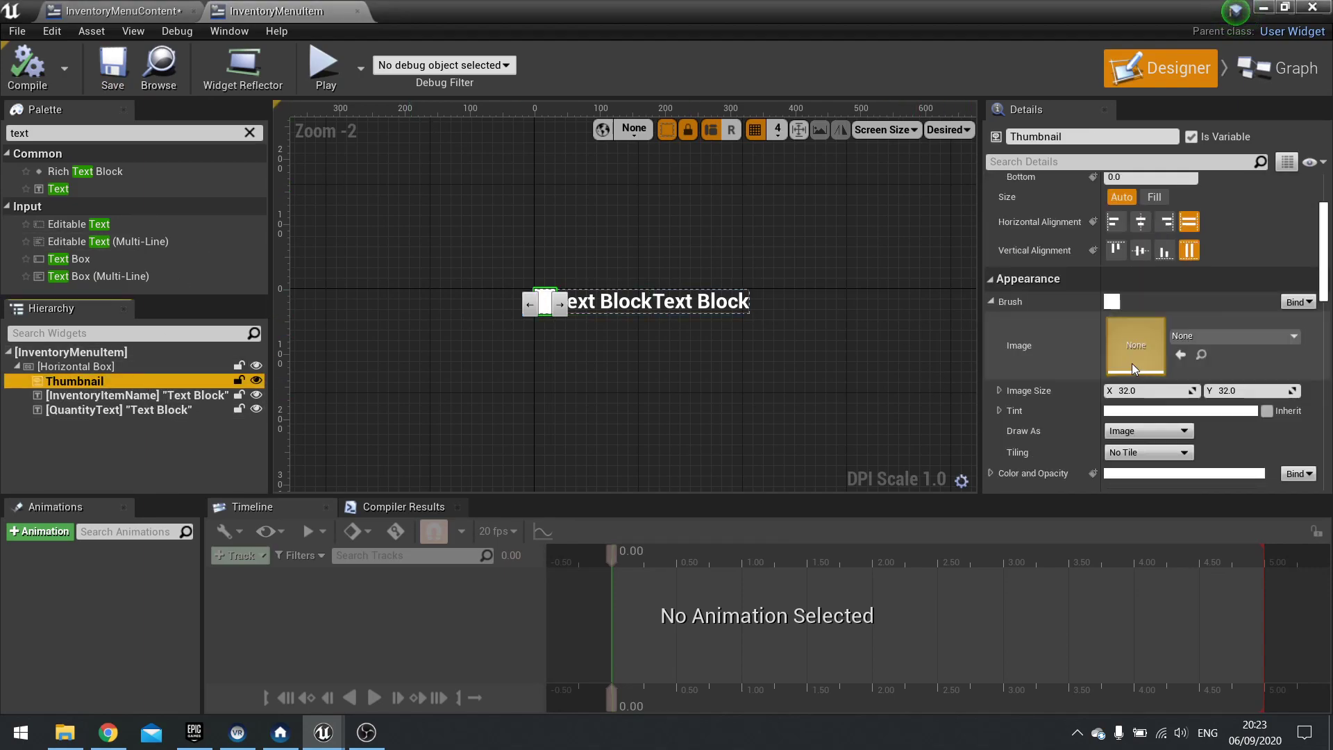
click(1131, 307)
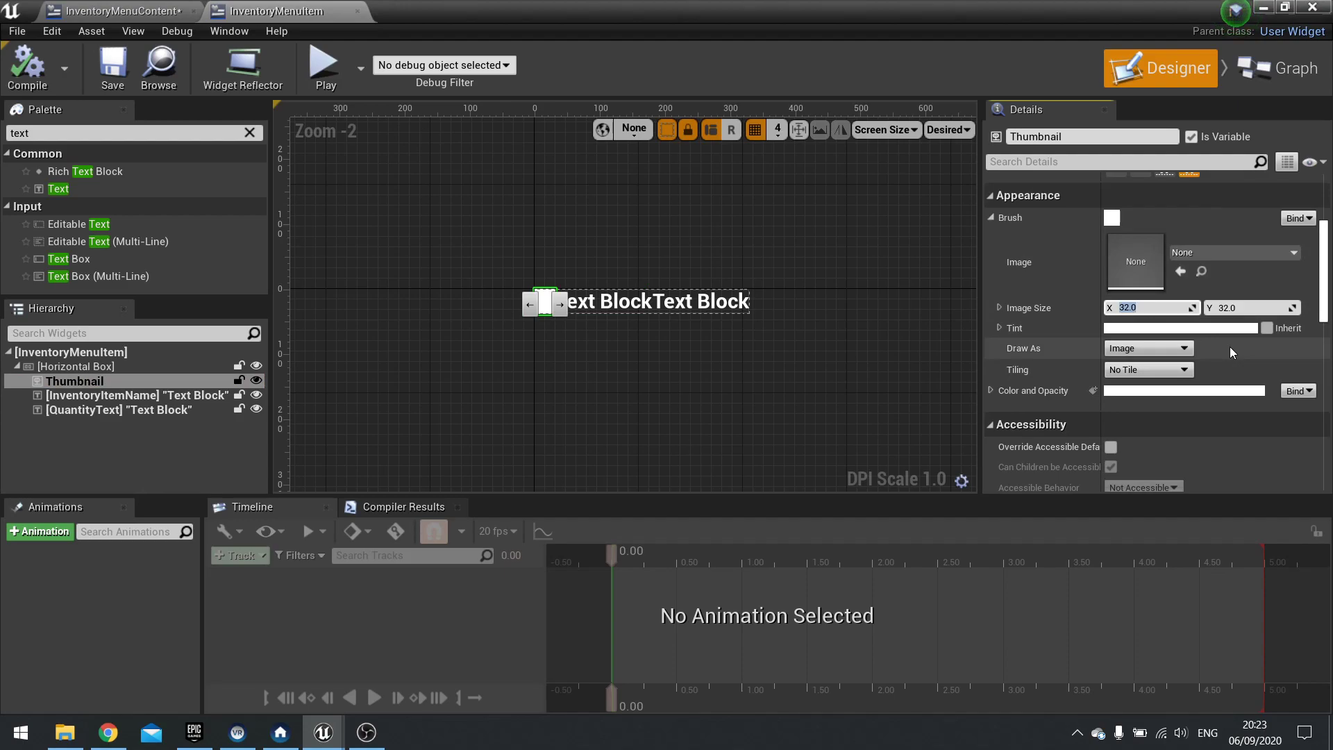
text(64)
key(Tab)
text(64)
key(Return)
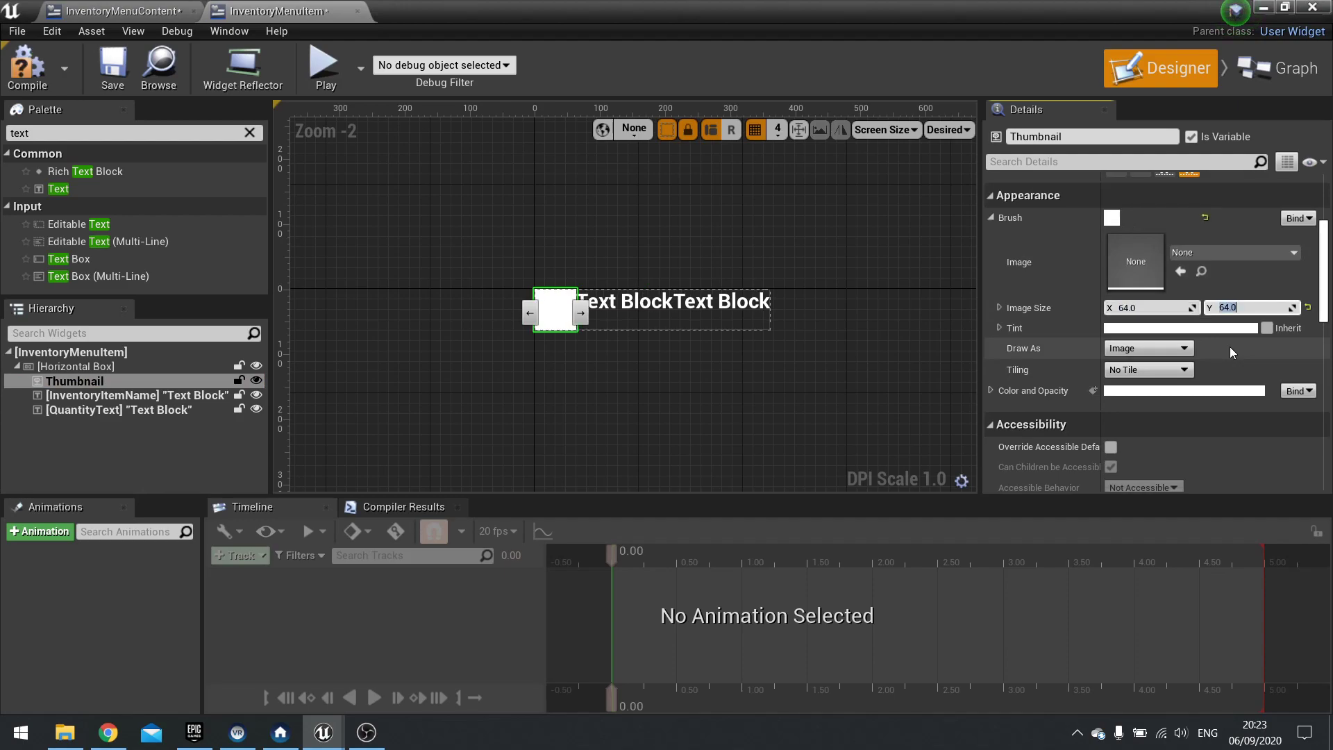
scroll(1077, 327, up, 3)
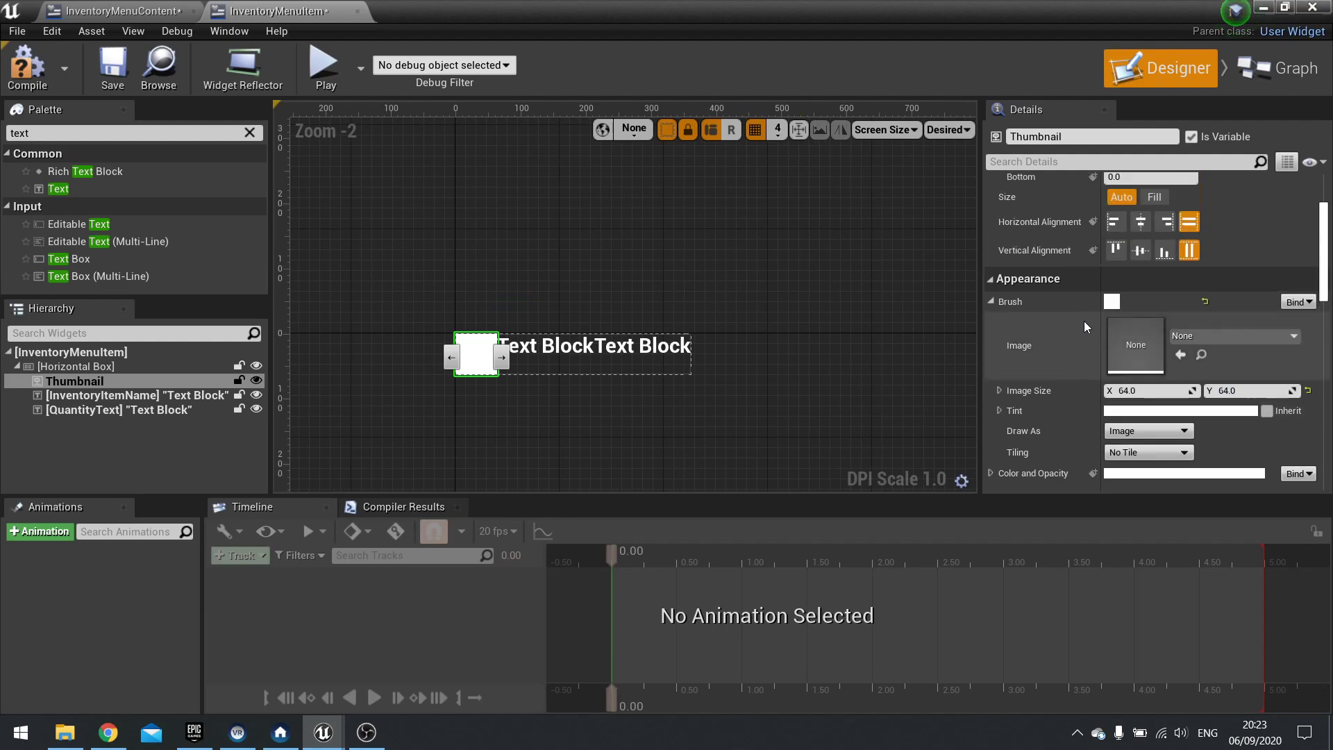
Center InventoryItemName and QuantityText vertically, then compile and save.
click(529, 355)
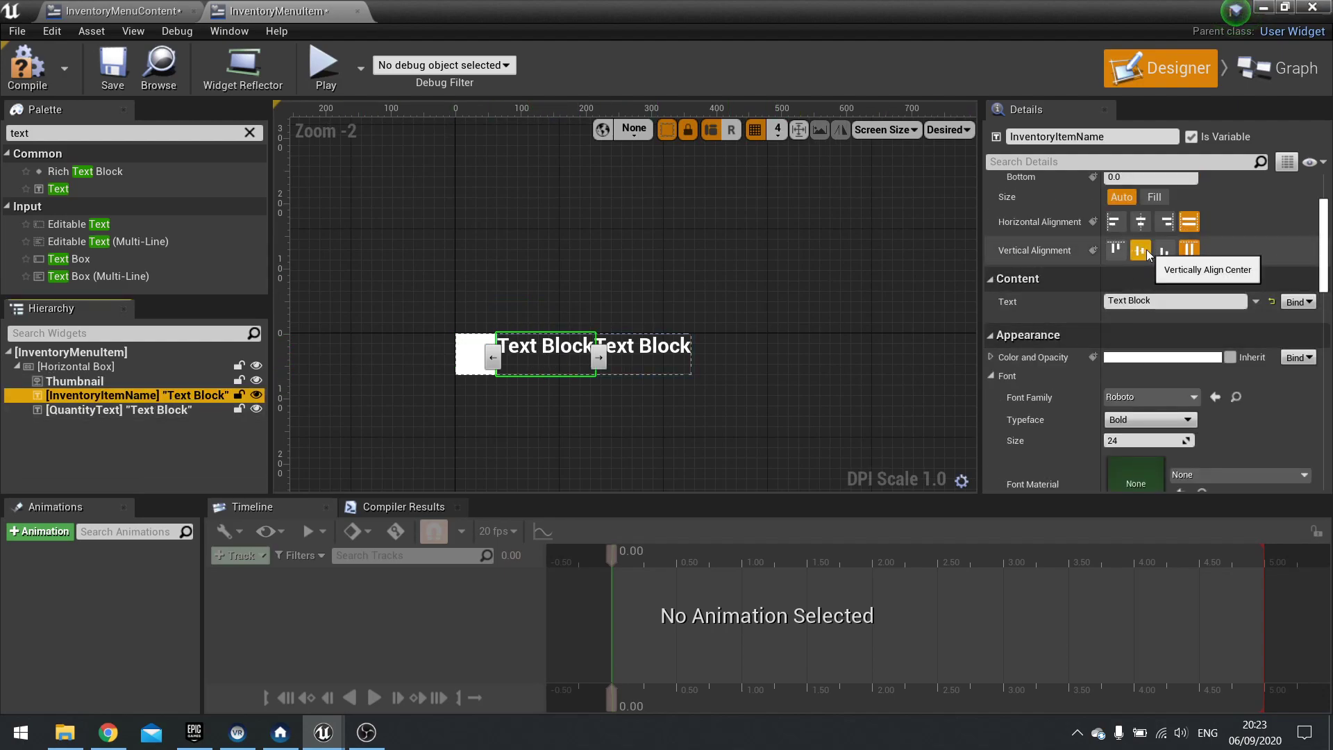
click(1144, 251)
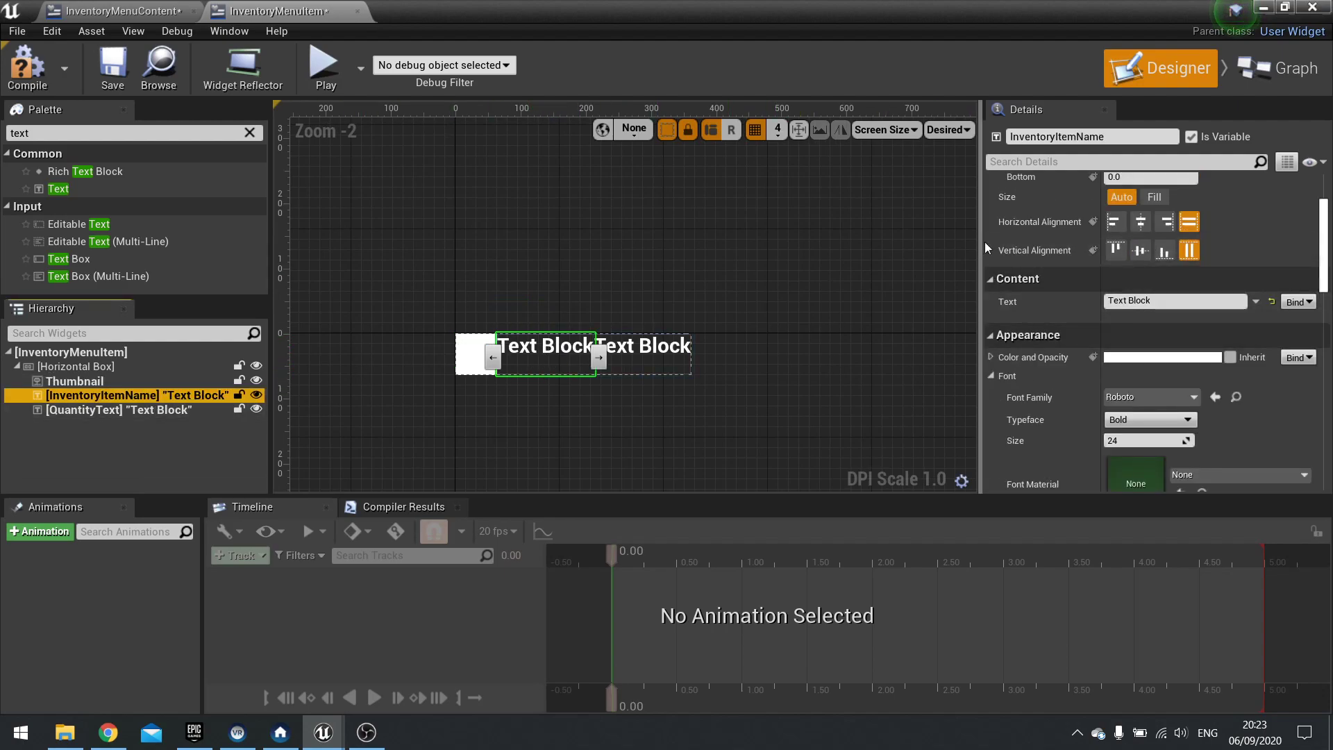
click(1144, 252)
click(139, 410)
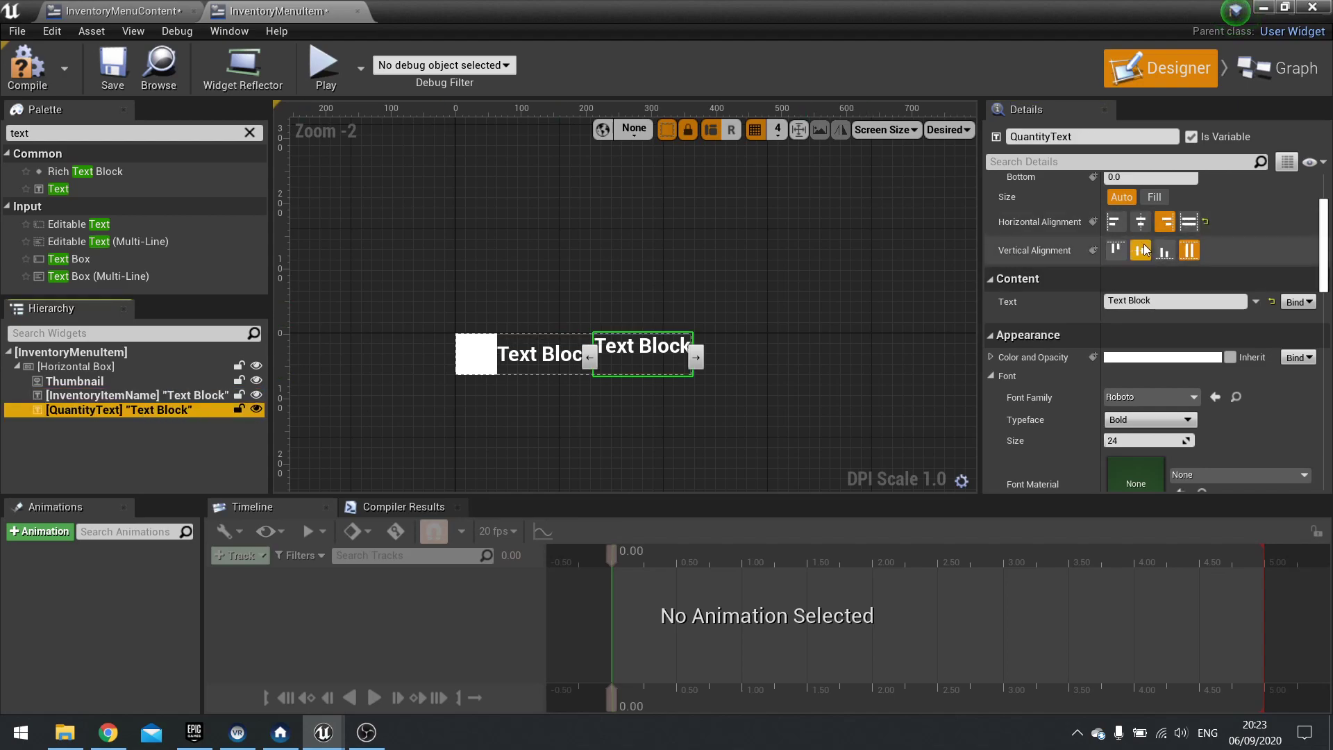
click(1144, 251)
click(108, 79)
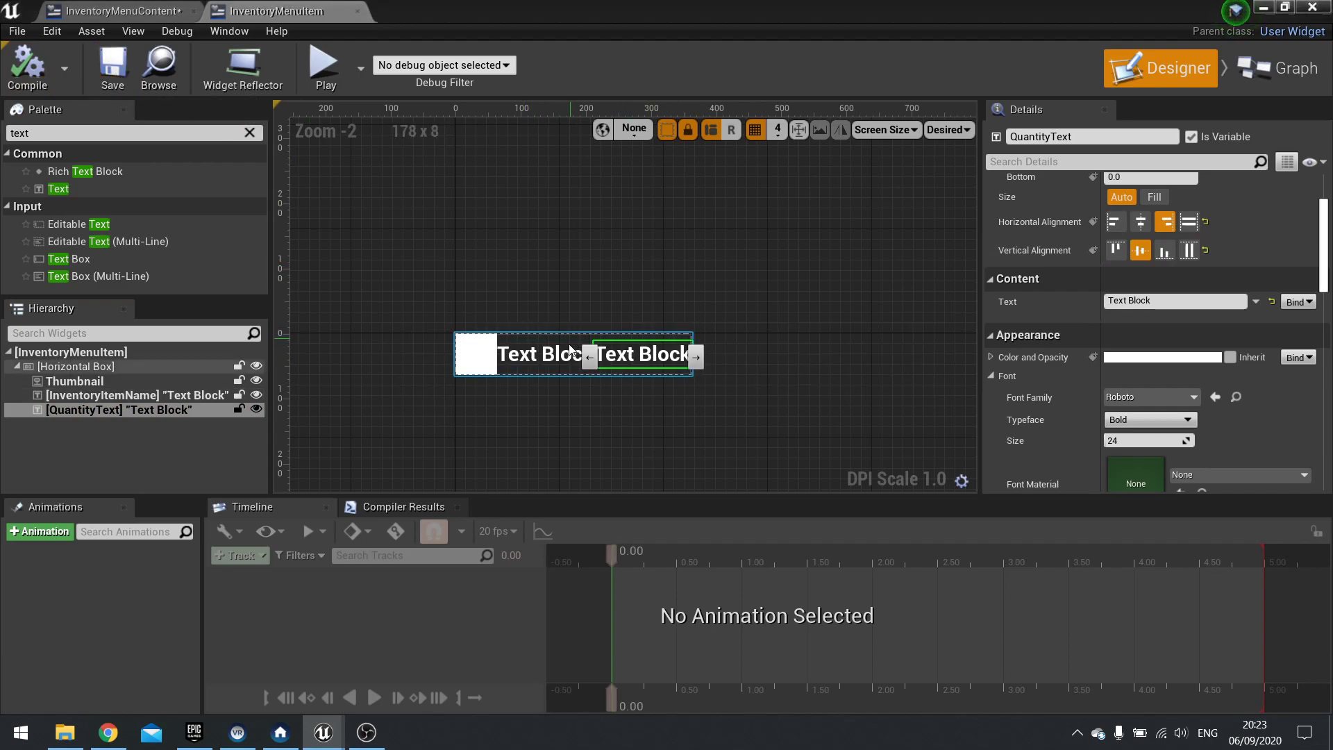
right_drag(555, 345, 639, 347)
scroll(731, 343, up, 3)
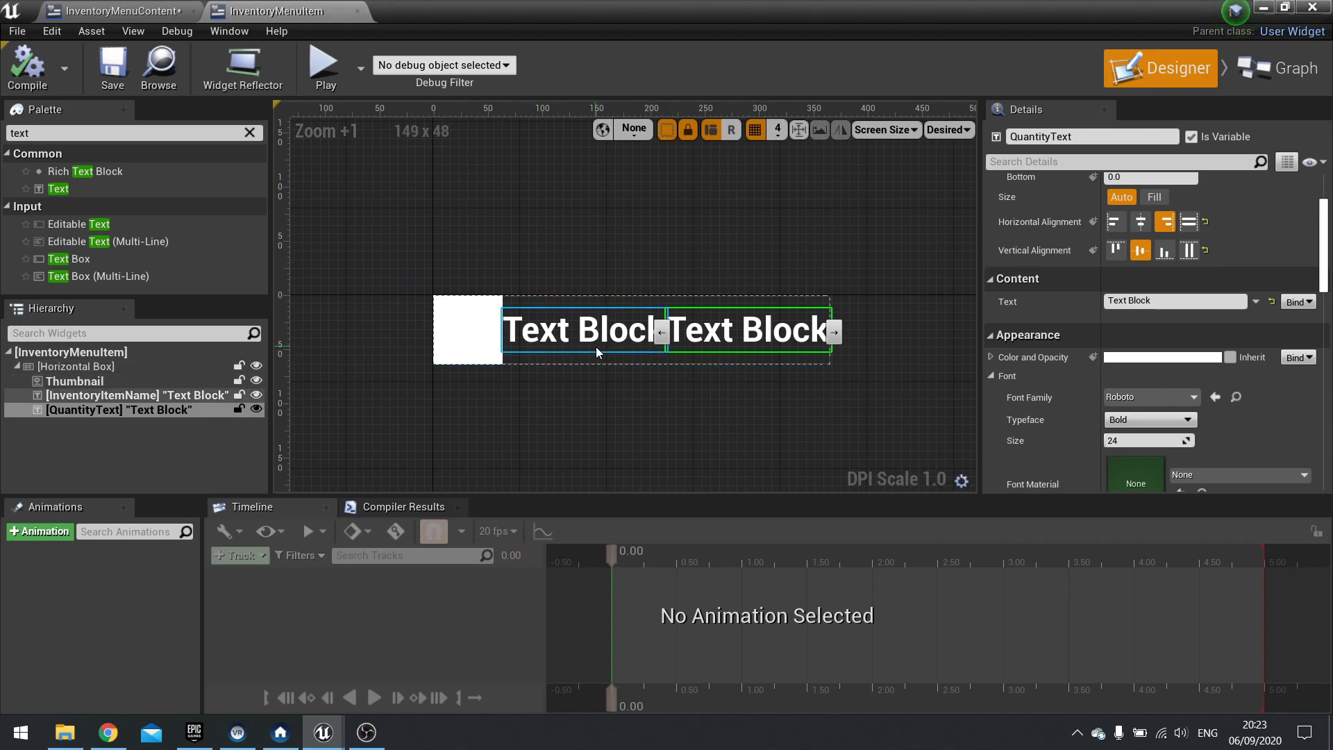
Give the Thumbnail image 10 padding on all sides.
click(111, 380)
click(113, 365)
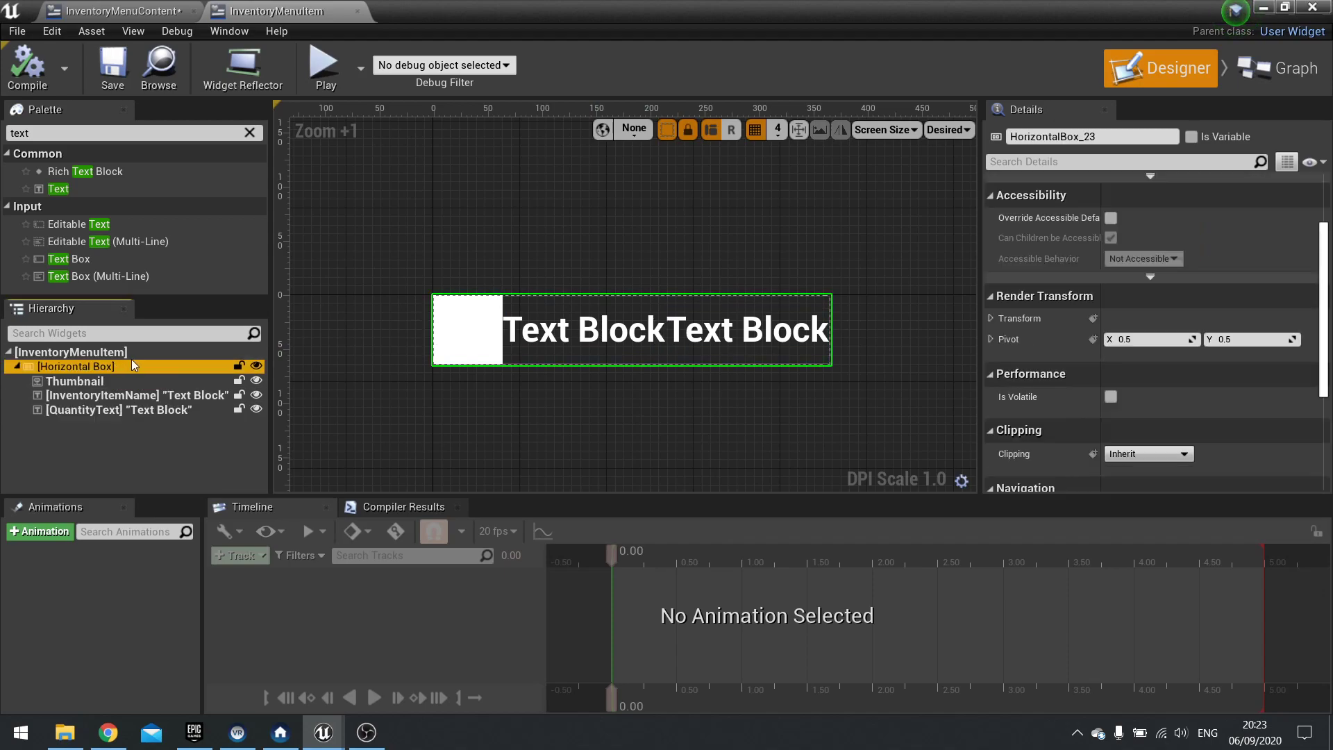
scroll(997, 381, up, 4)
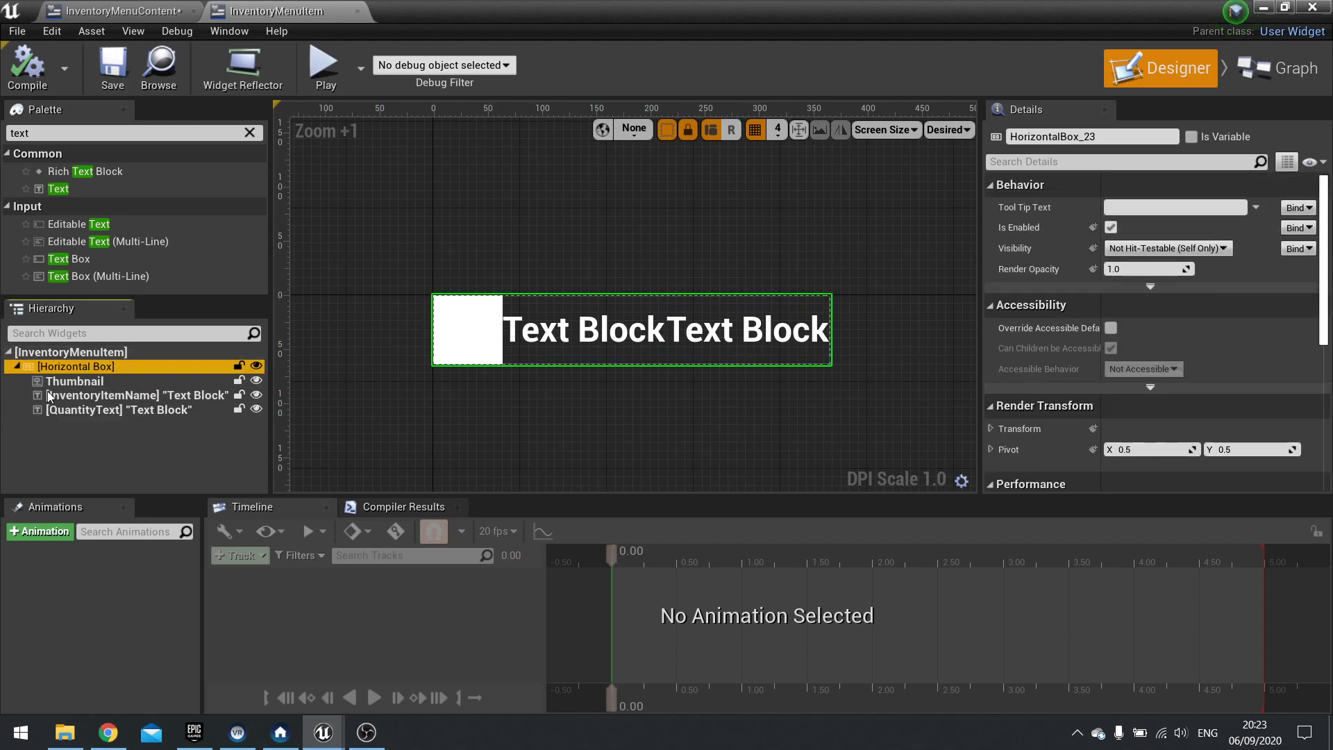
key(Down)
click(1211, 208)
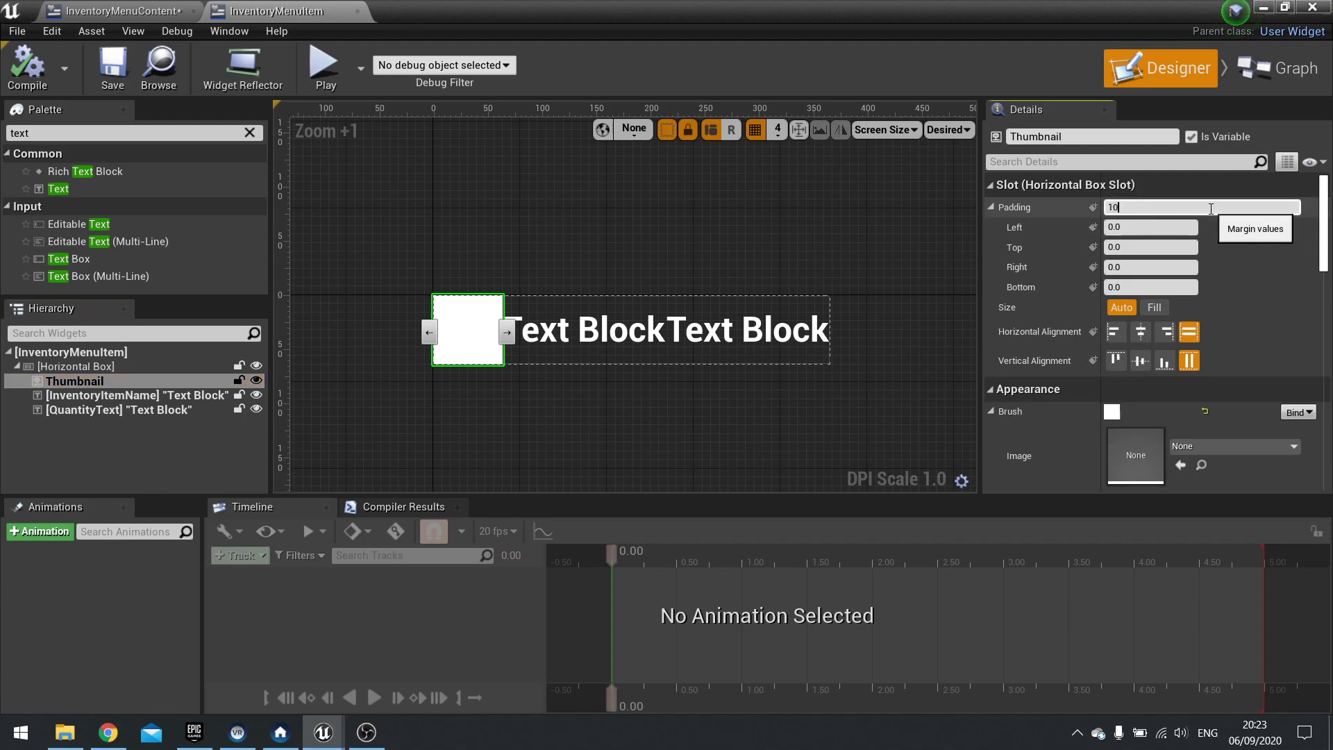
text(10)
key(Return)
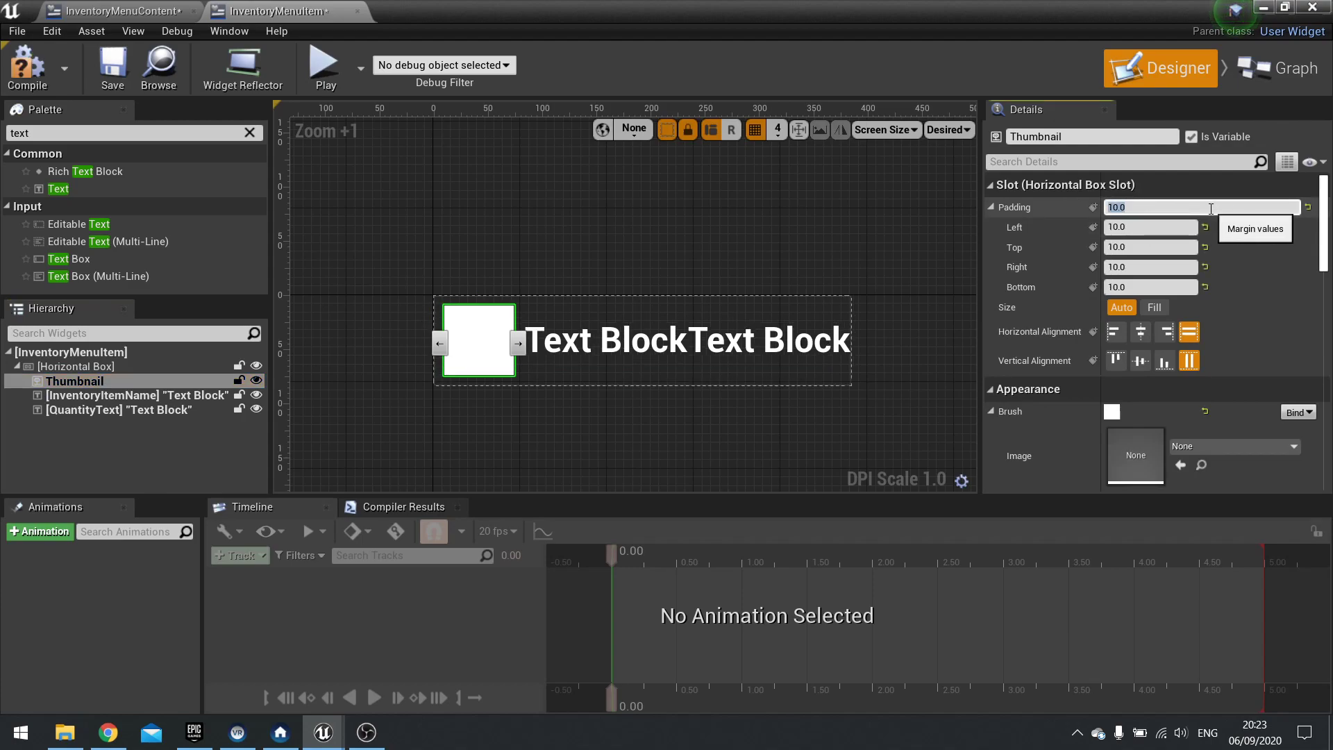
Pad InventoryItemName 50 on the left and QuantityText 50 left, 10 right.
click(121, 395)
click(1138, 228)
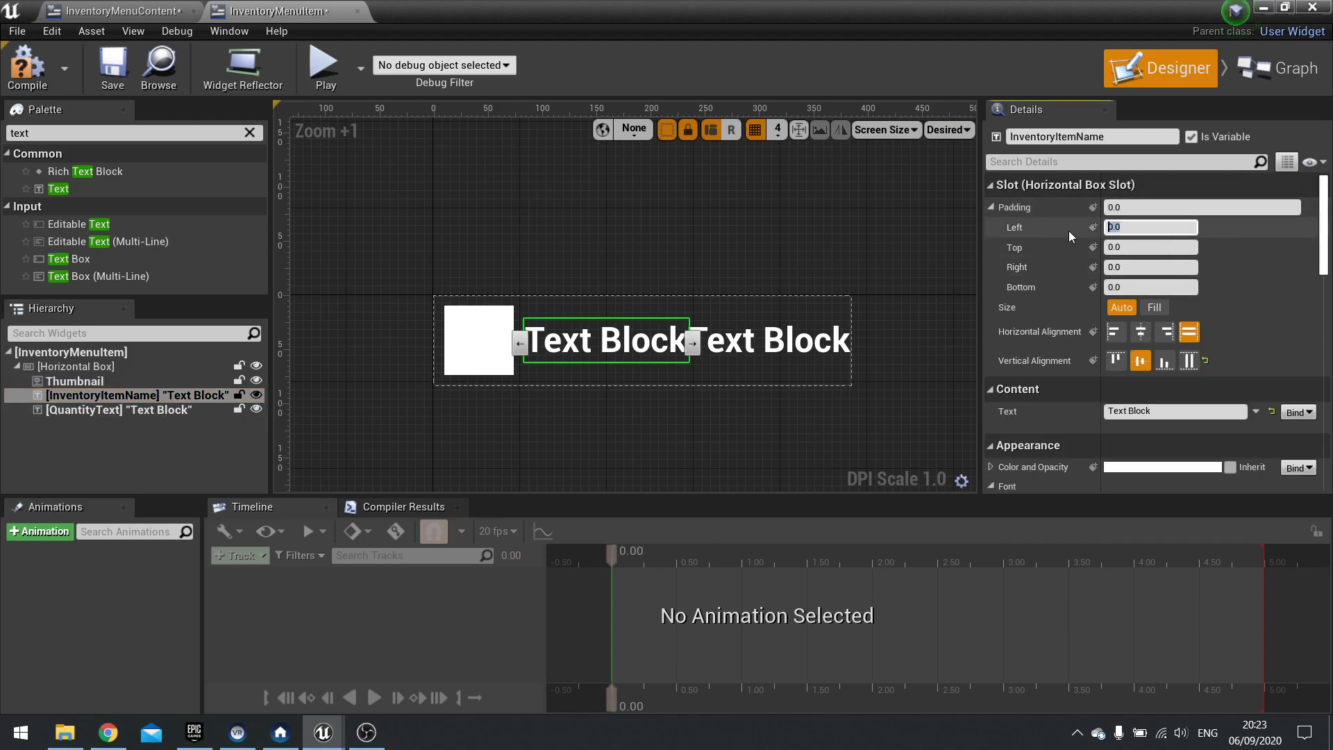
text(50)
key(Return)
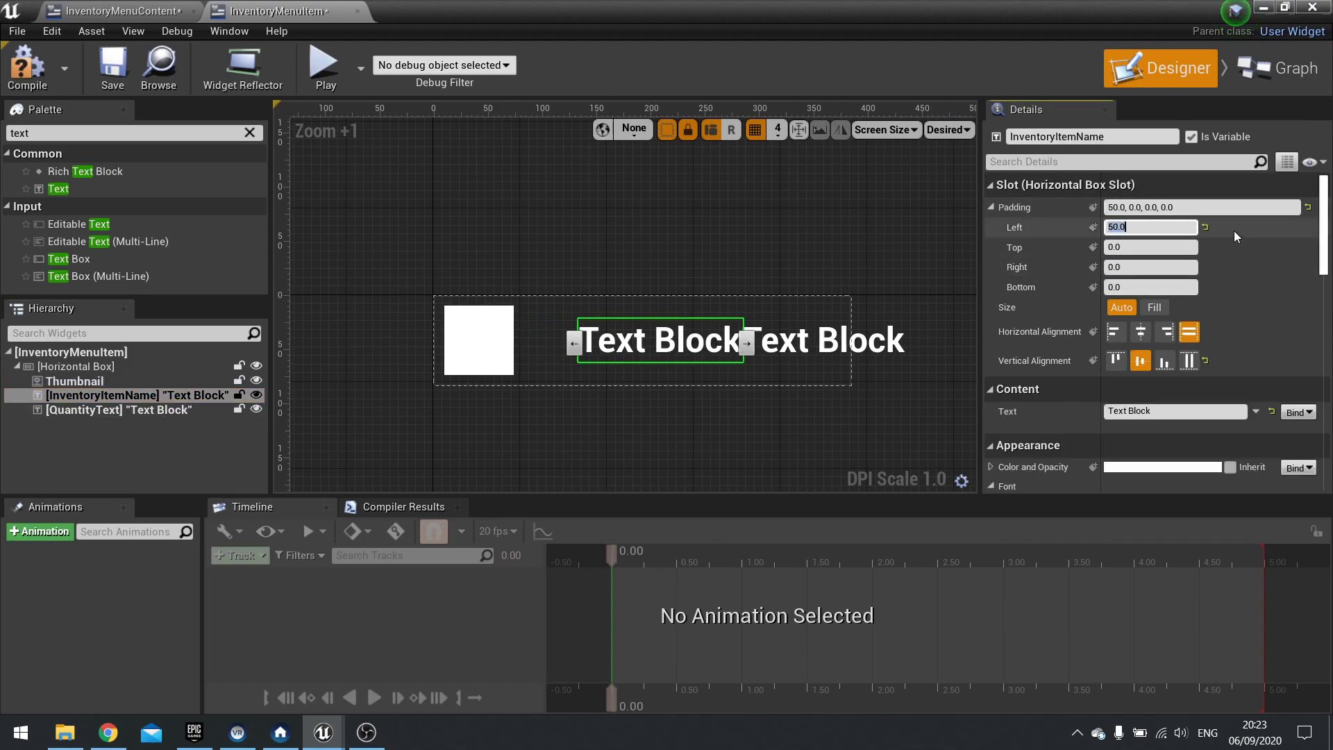
click(182, 409)
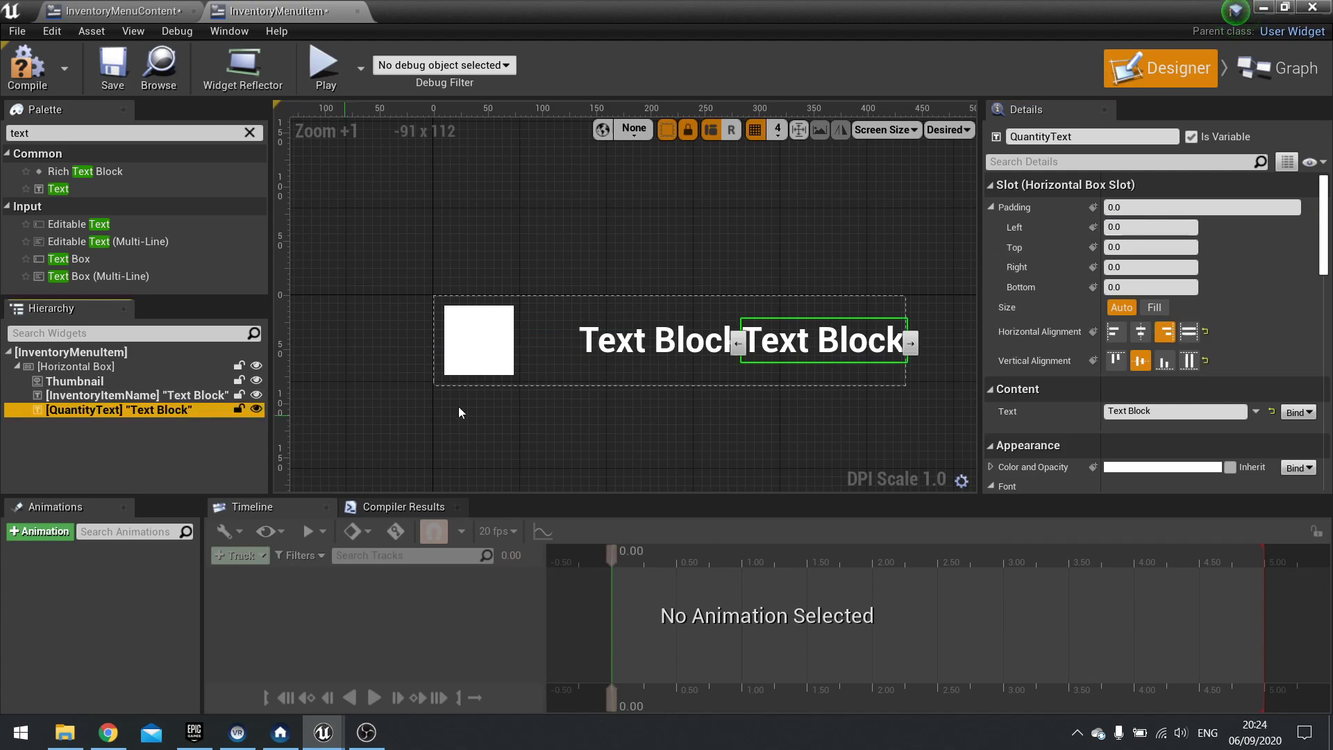
click(1143, 267)
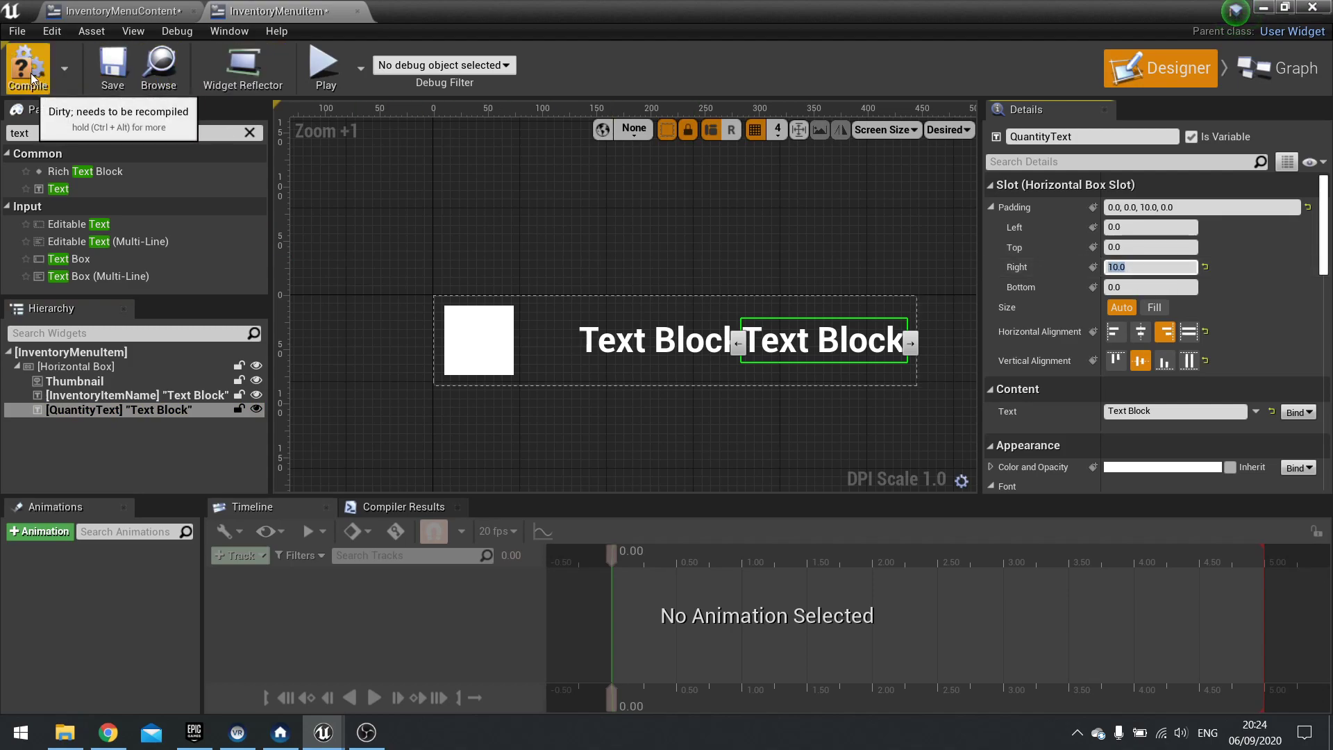
click(1142, 227)
text(50)
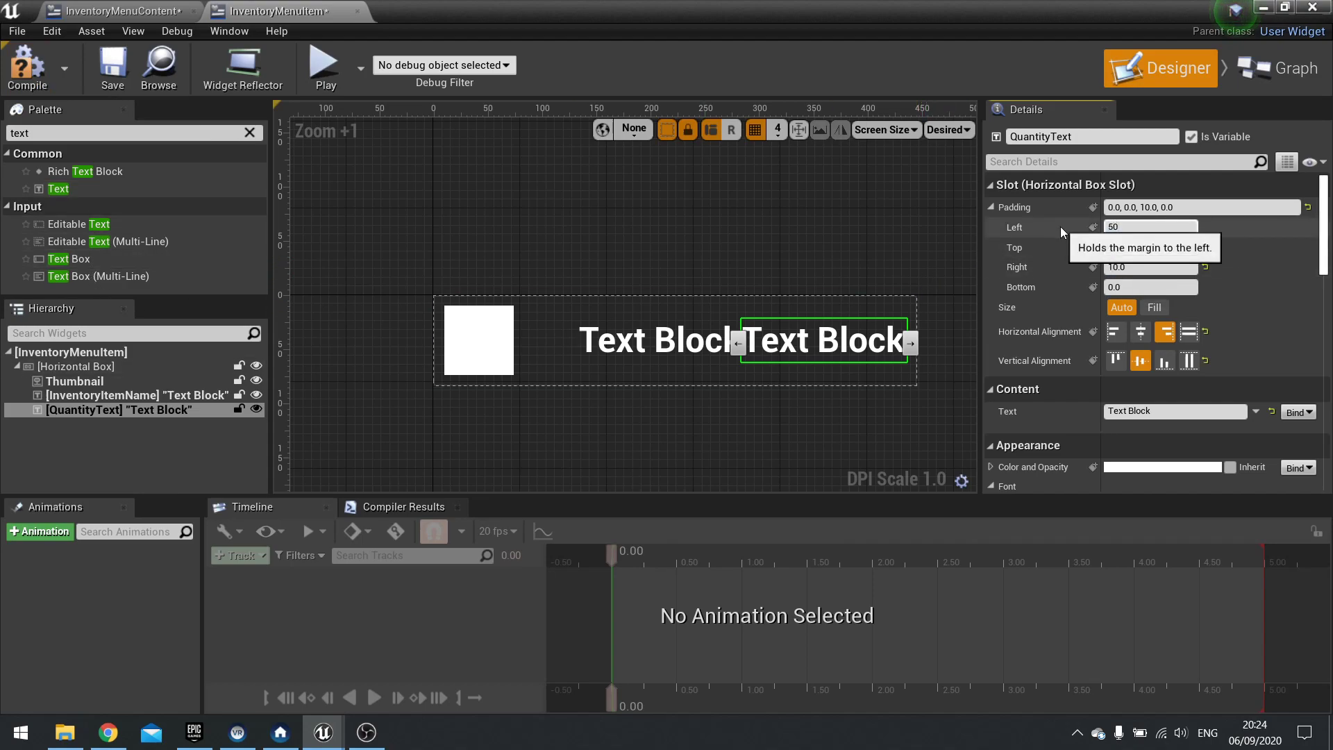
key(Return)
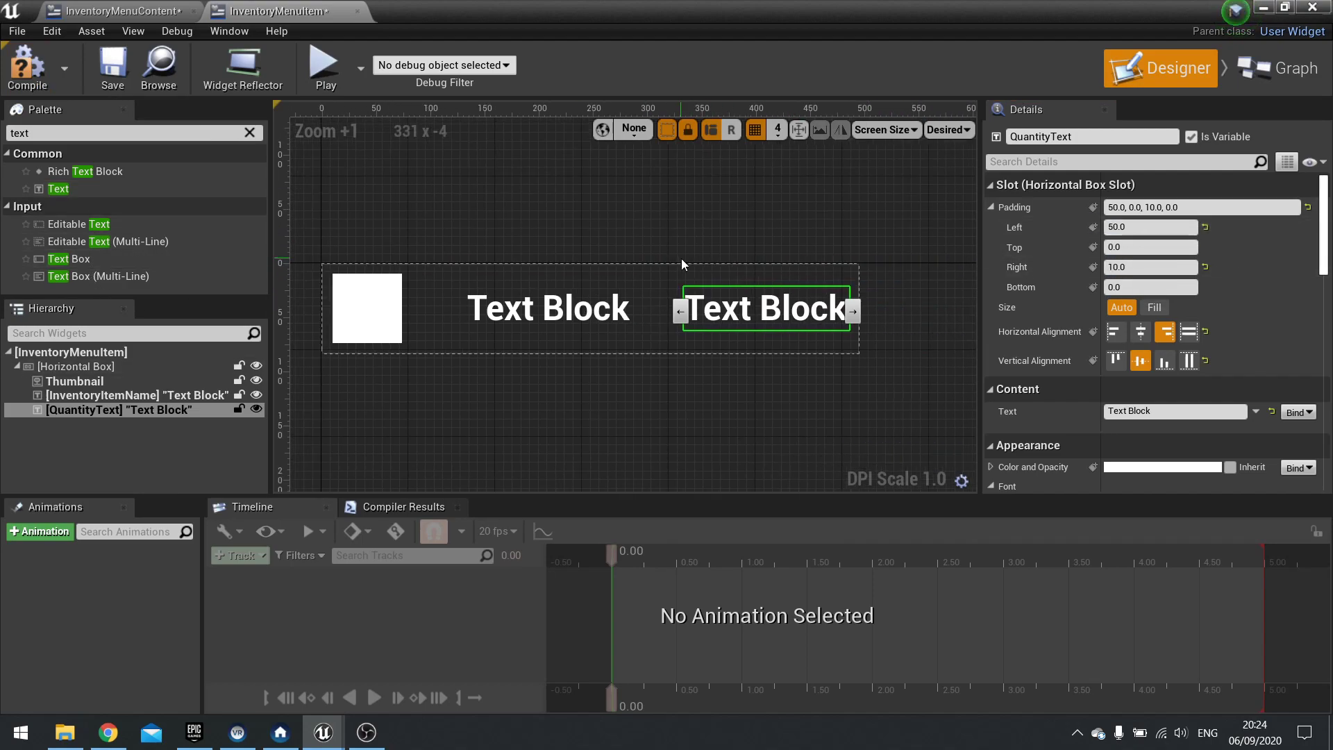
Compile and save the widget, then select the Horizontal Box.
scroll(677, 253, down, 1)
click(14, 68)
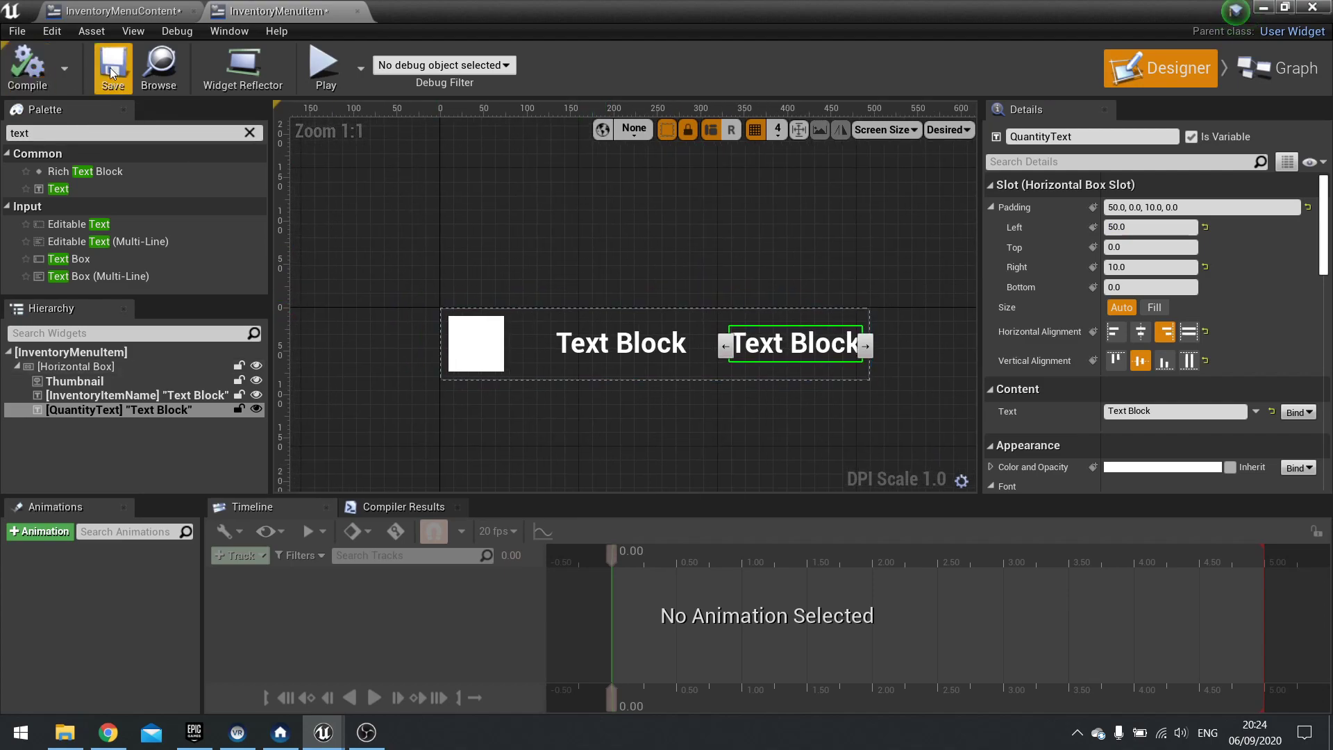
click(113, 67)
right_drag(708, 385, 763, 361)
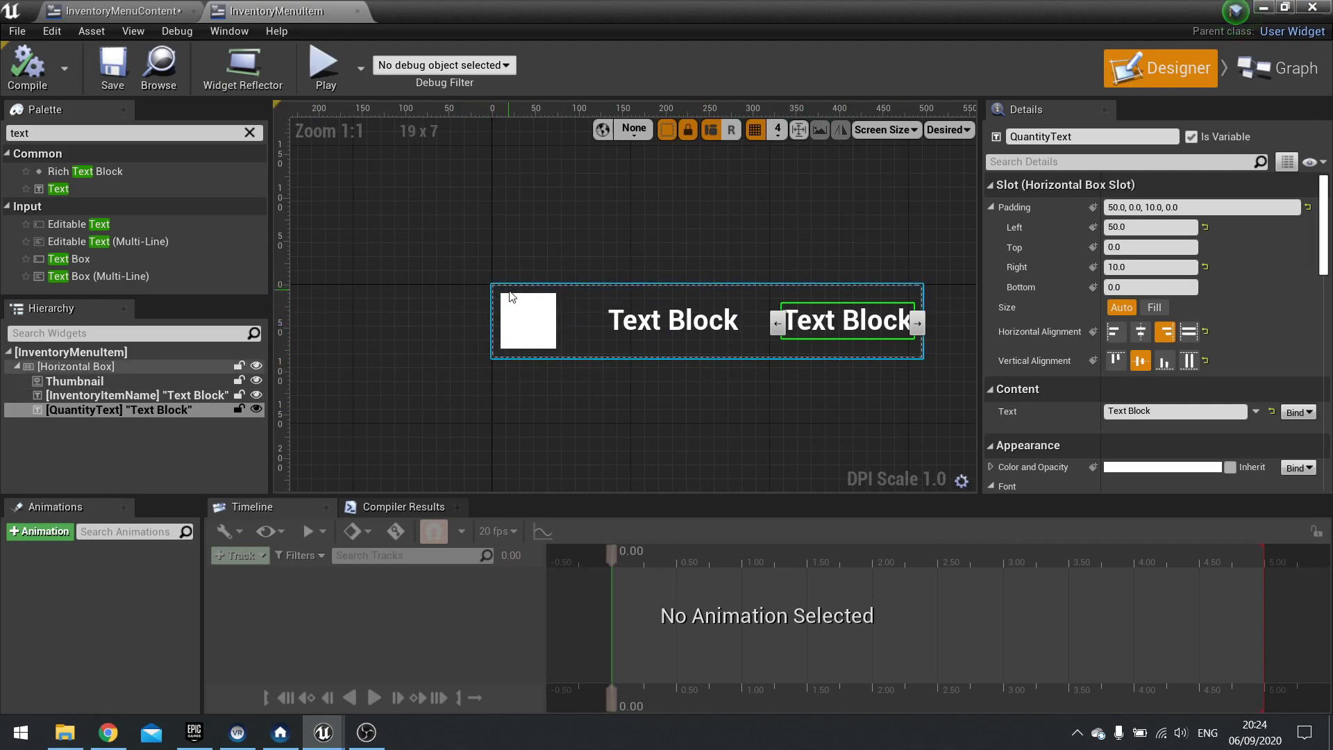
click(82, 368)
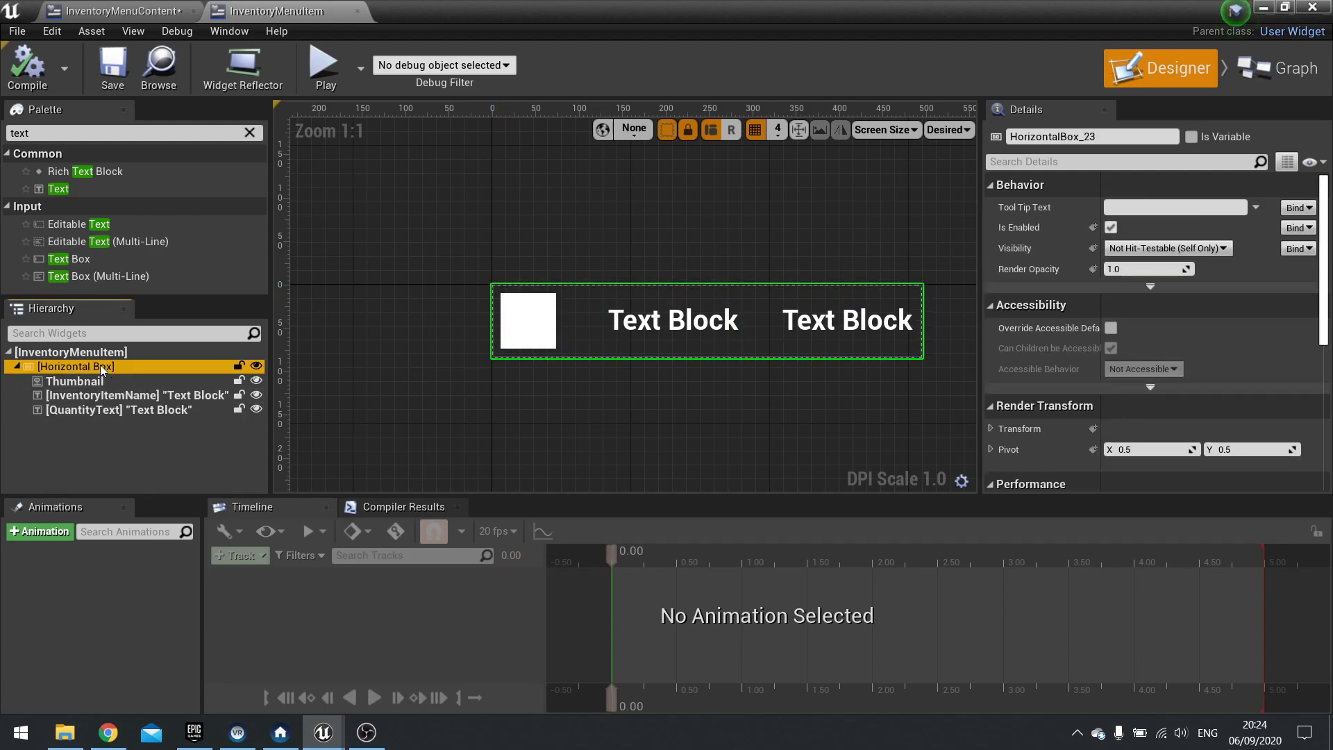
Wrap the Horizontal Box with a Border widget.
right_click(100, 365)
mouse_move(162, 511)
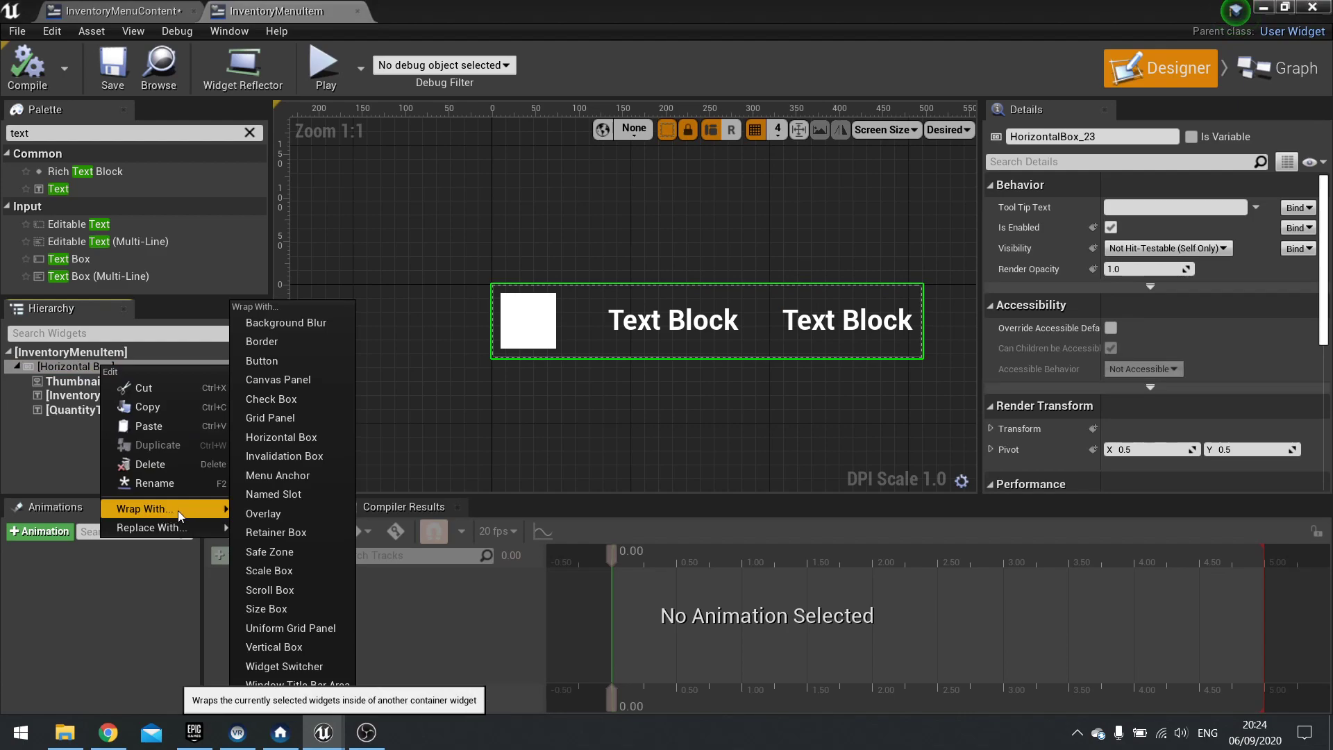
click(290, 343)
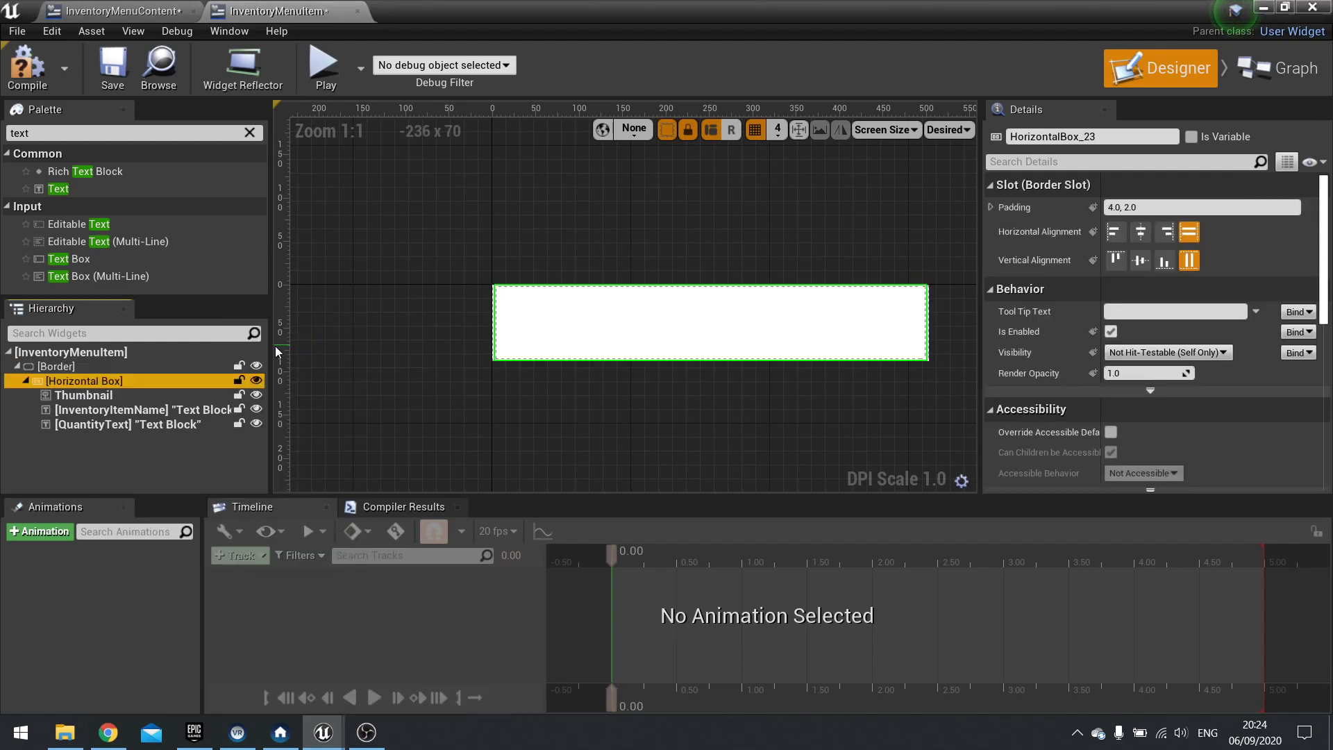
click(123, 368)
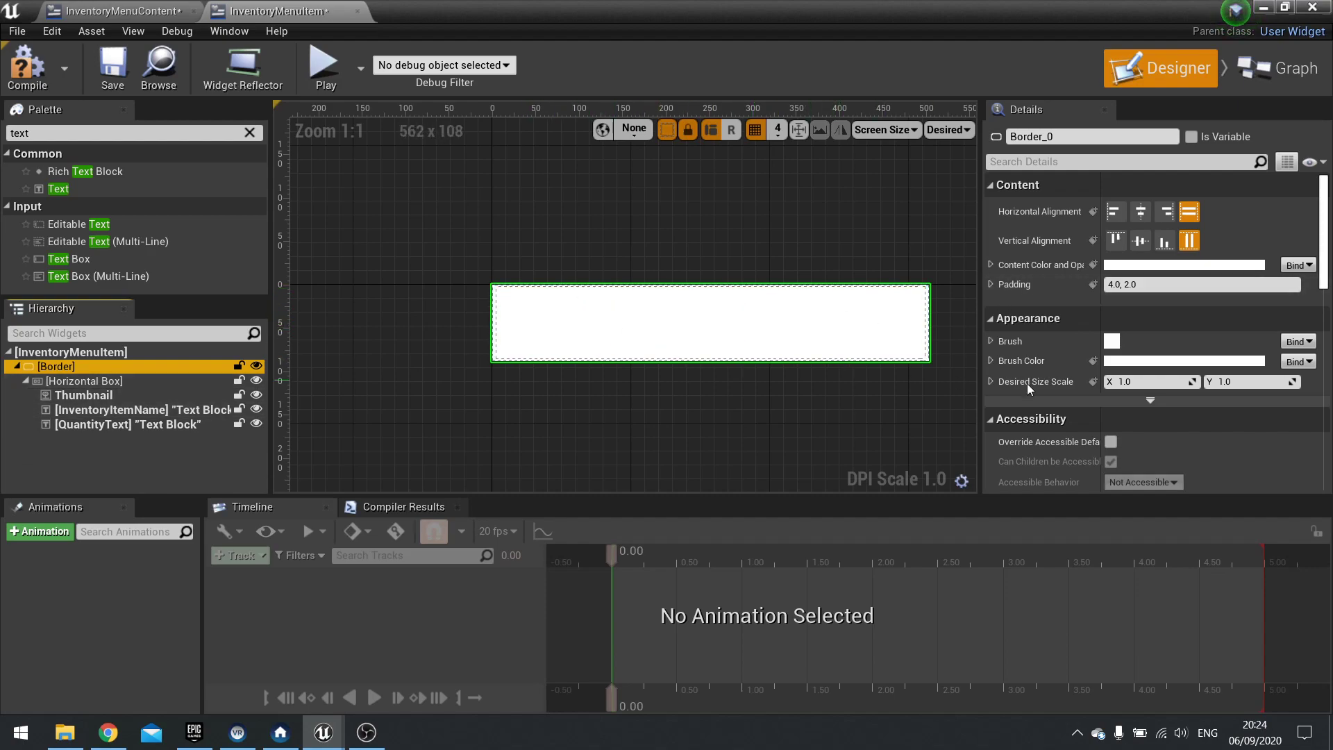
Set the Border's brush colour to white with 0.2 alpha and padding 0, then compile and save.
click(1129, 362)
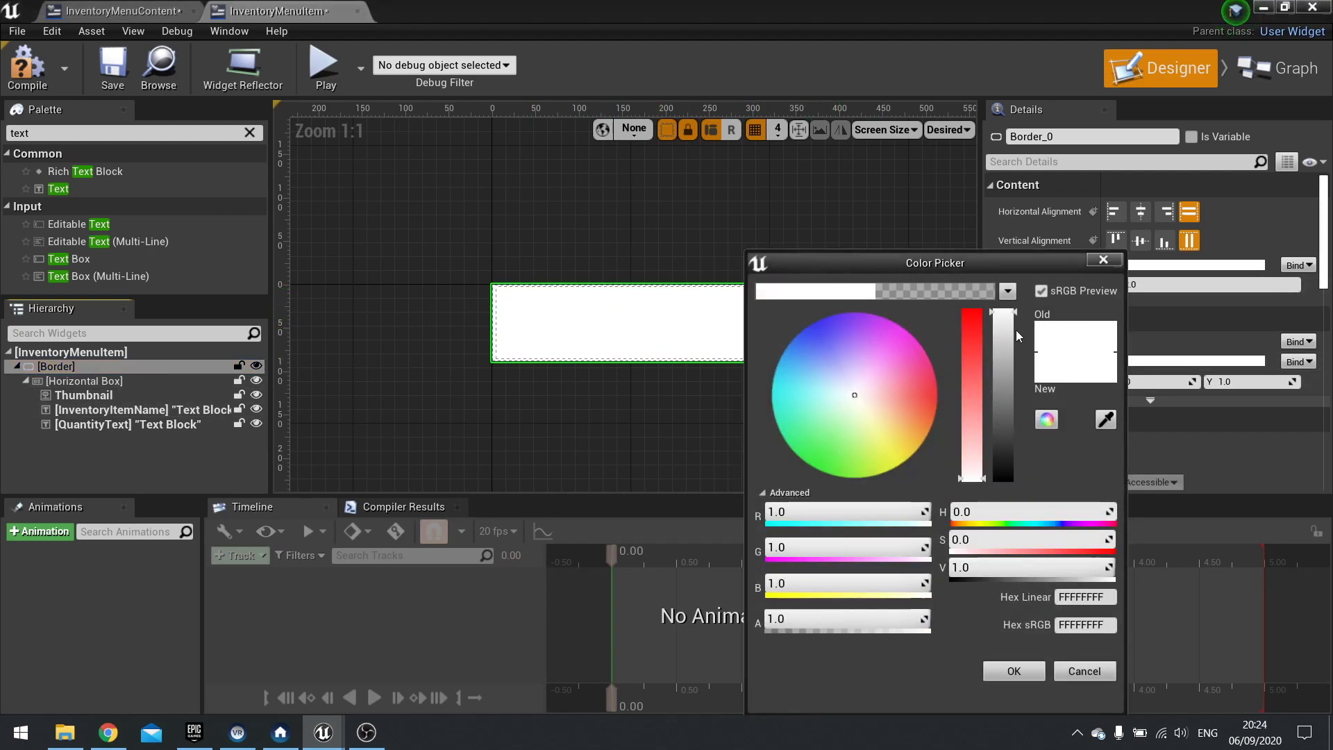
drag(1007, 393, 1013, 506)
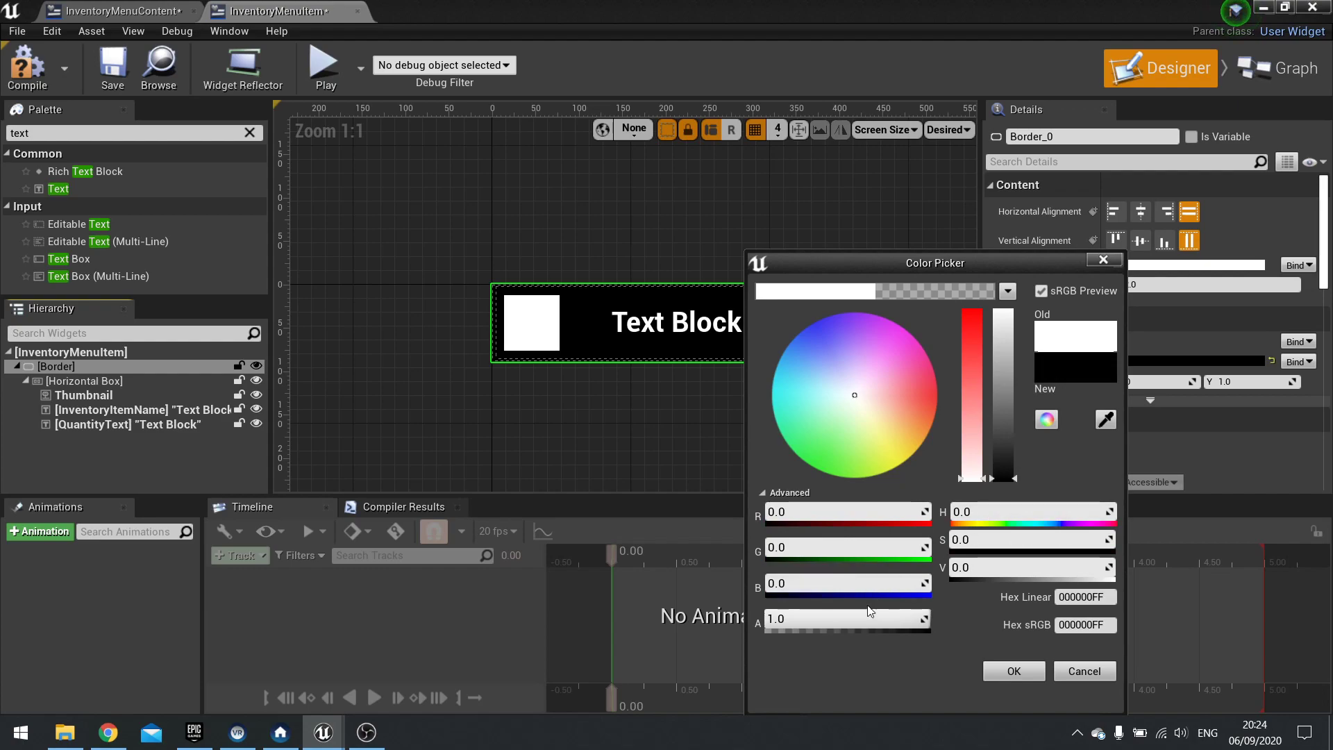
click(837, 292)
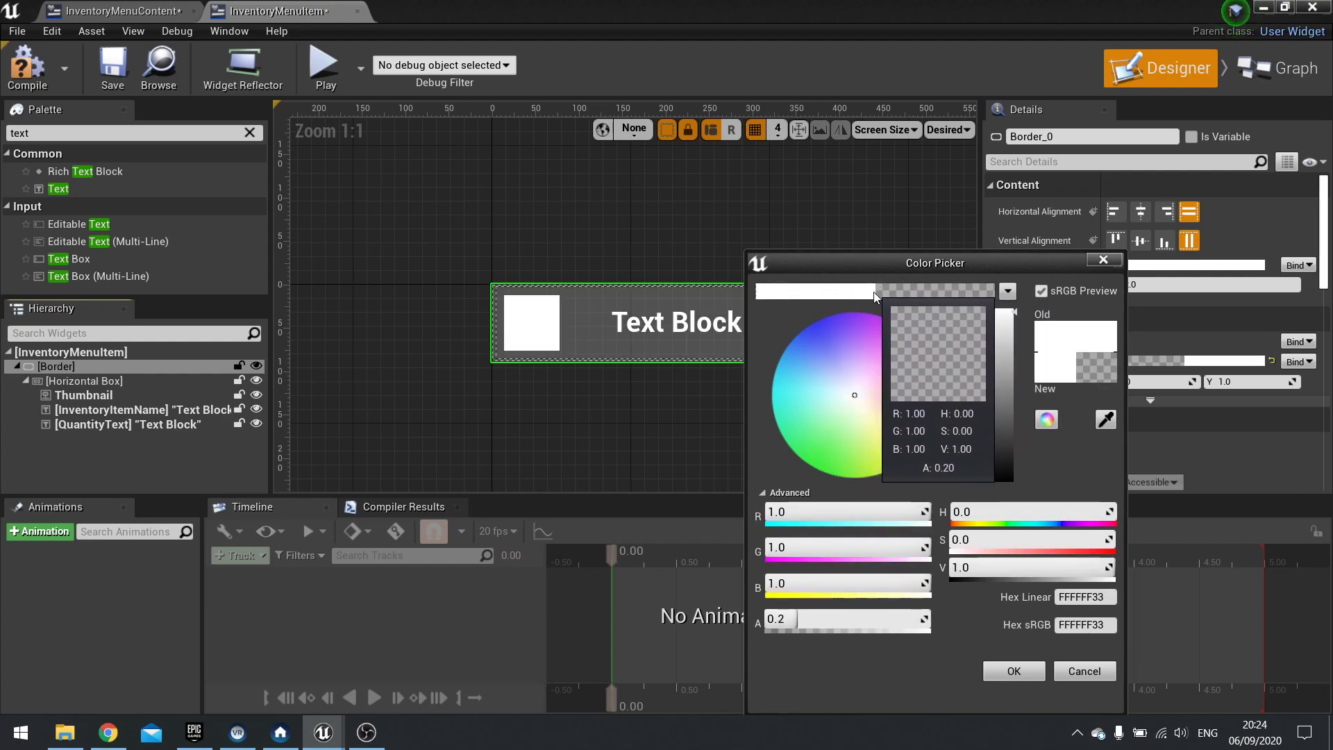
click(1008, 672)
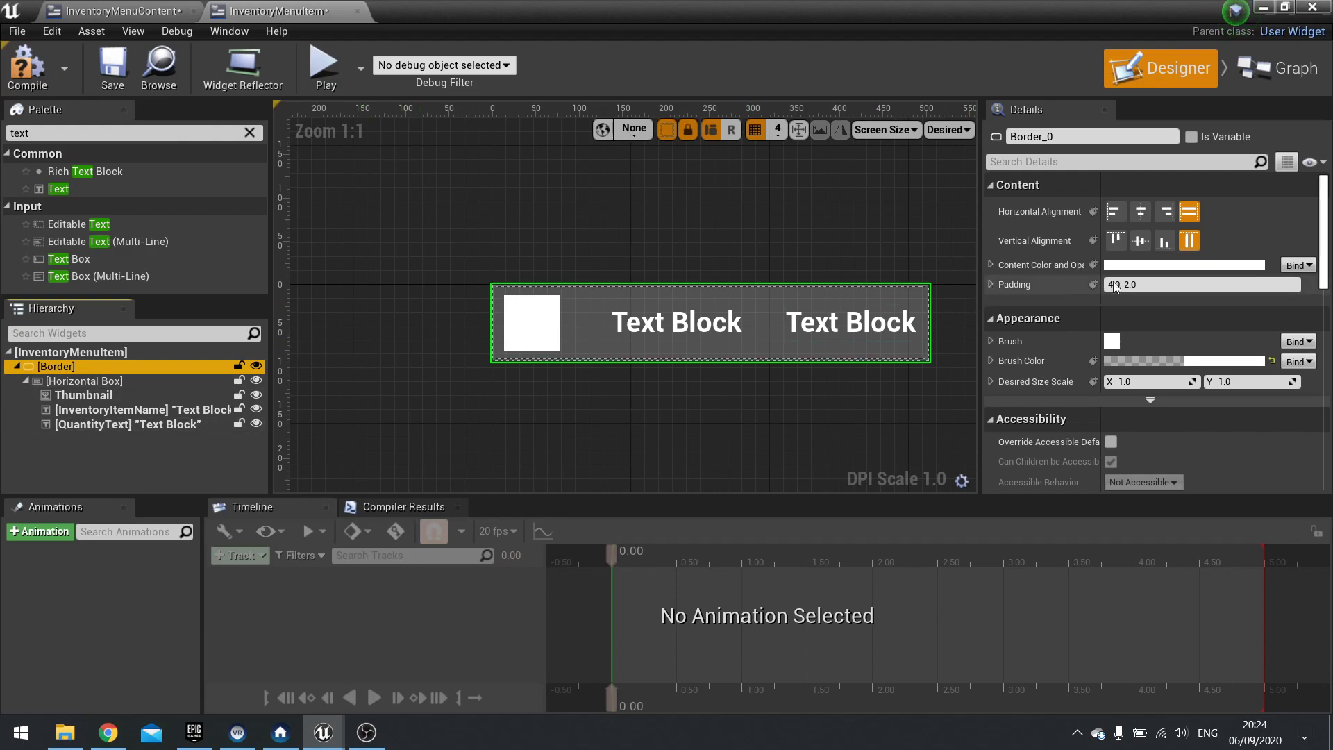
click(1173, 285)
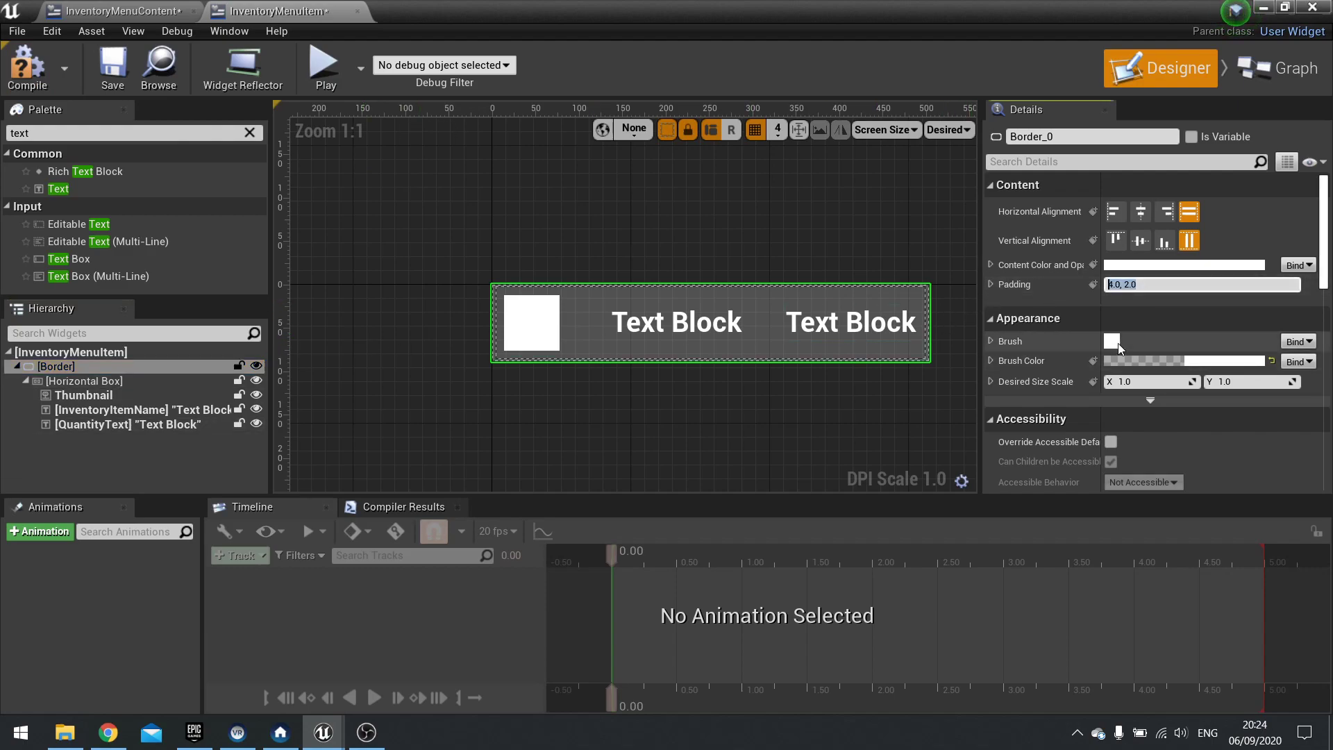
text(0)
key(Return)
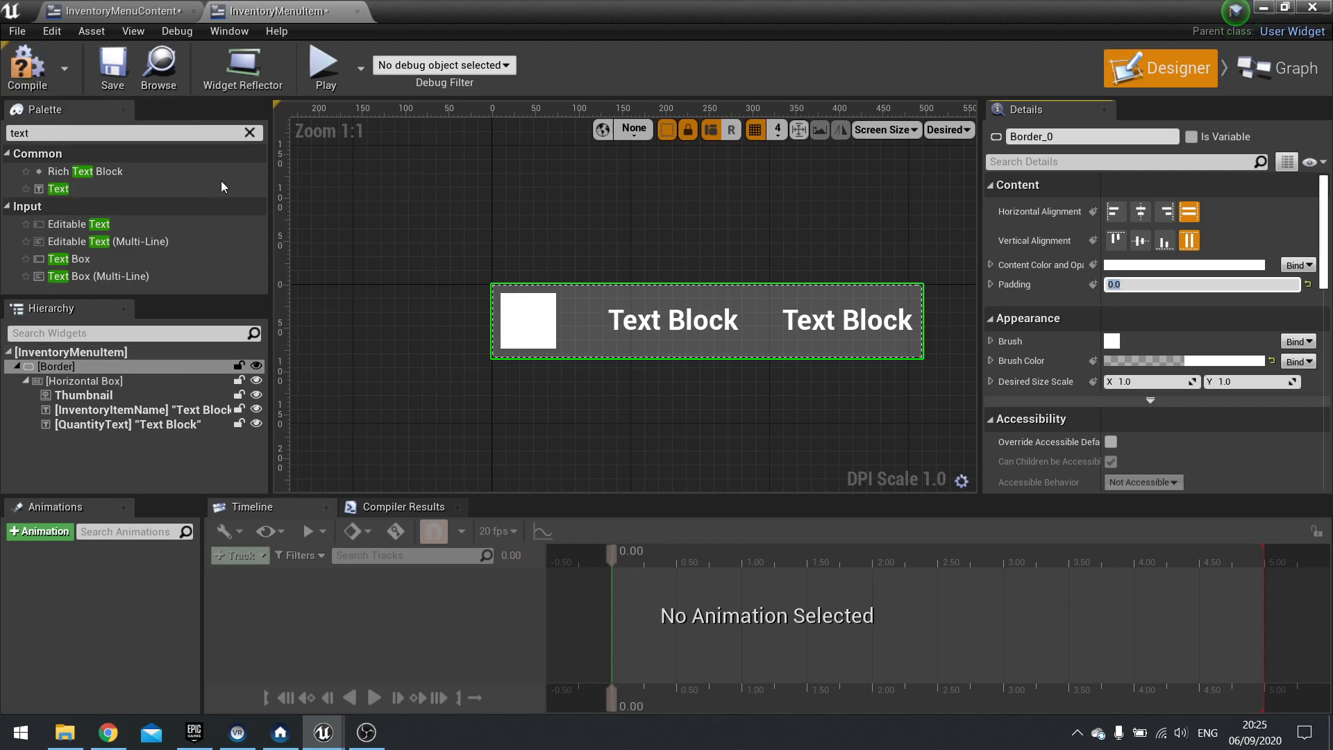
click(26, 66)
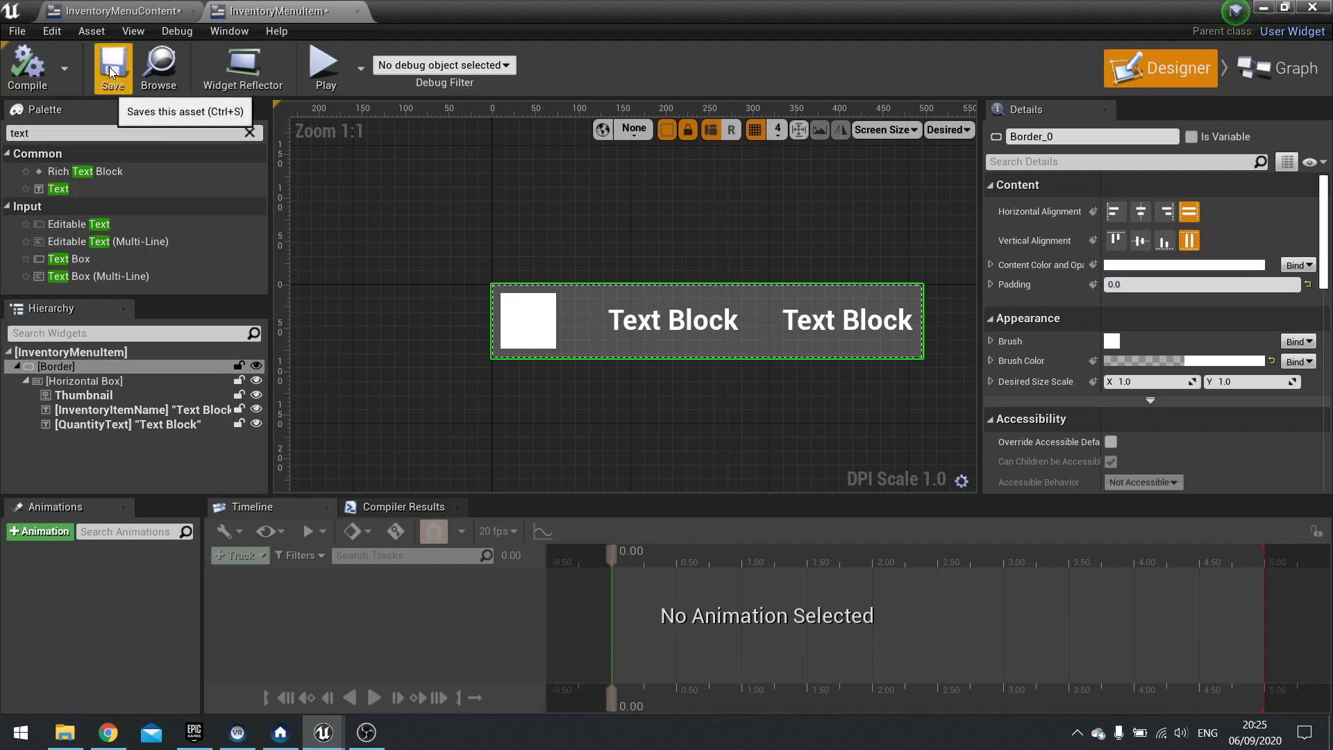
click(115, 69)
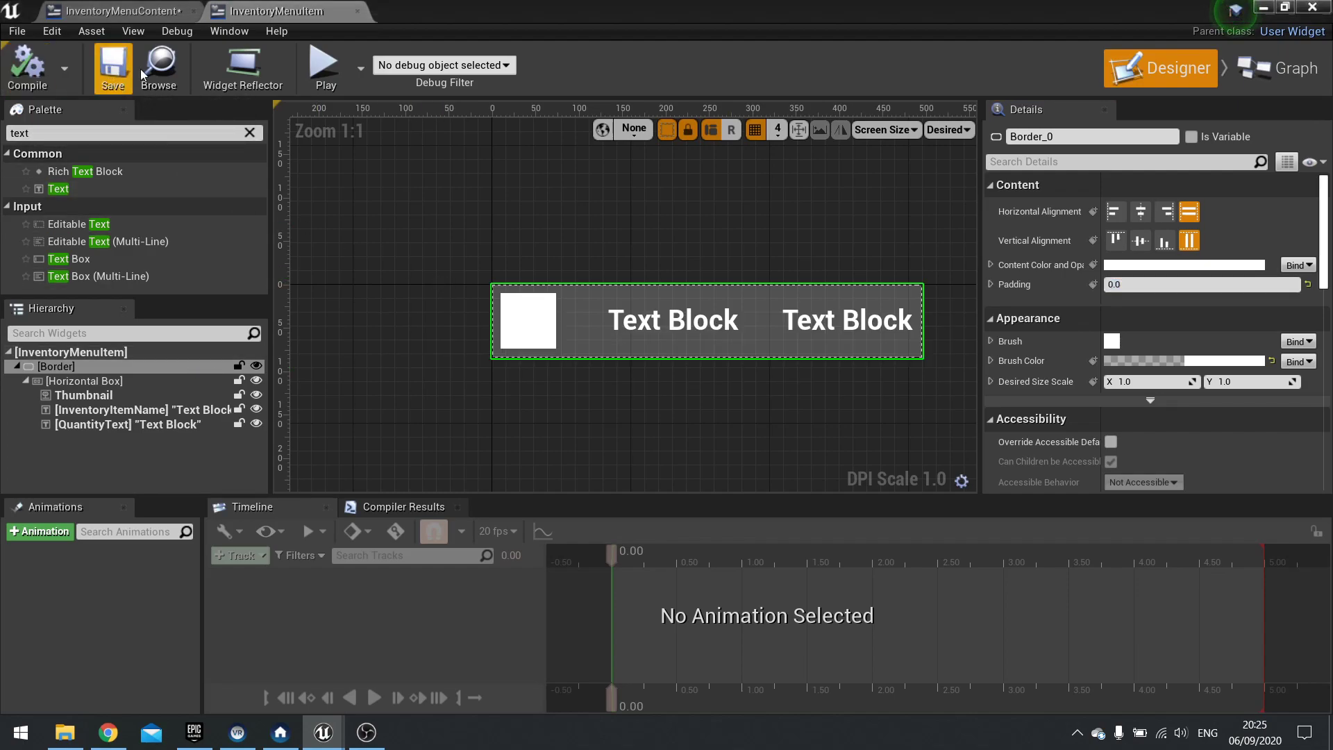
In InventoryMenuContent, drag three Inventory Menu Item widgets from User Created into the Scroll Box.
click(161, 12)
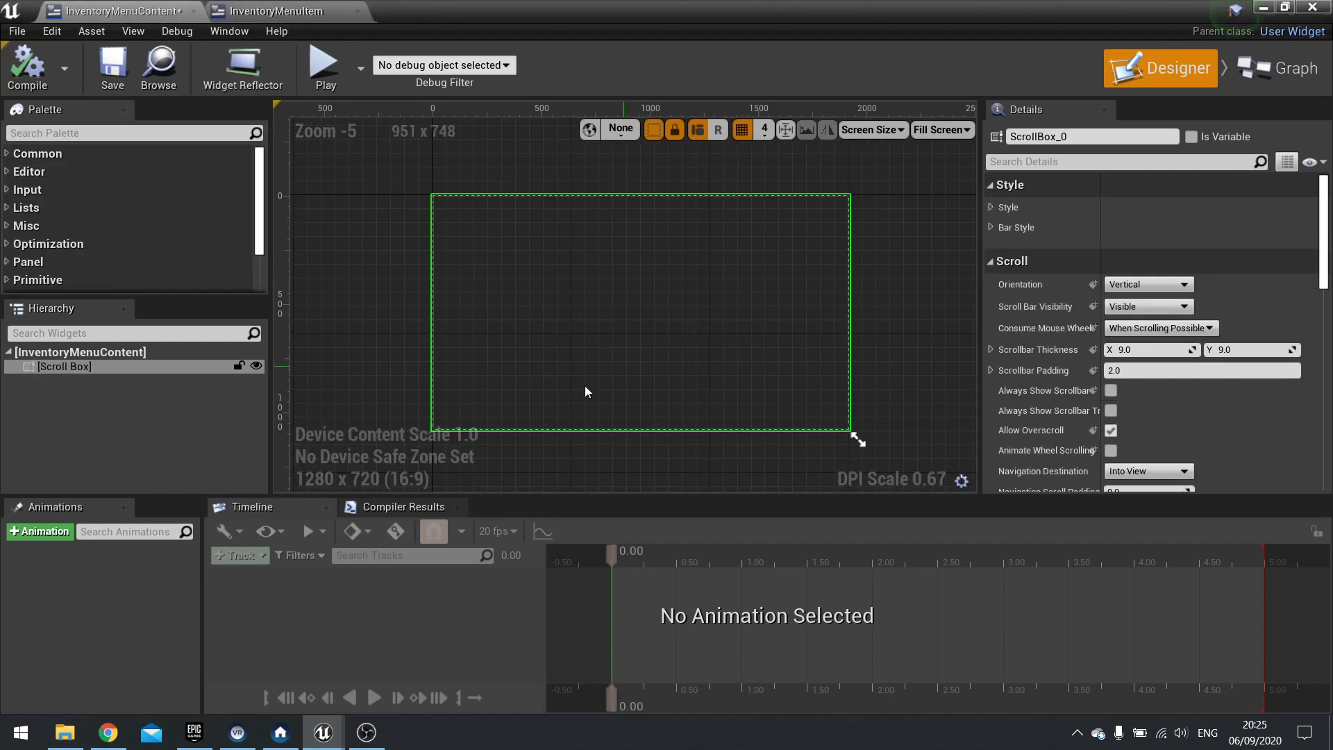
scroll(8, 269, down, 3)
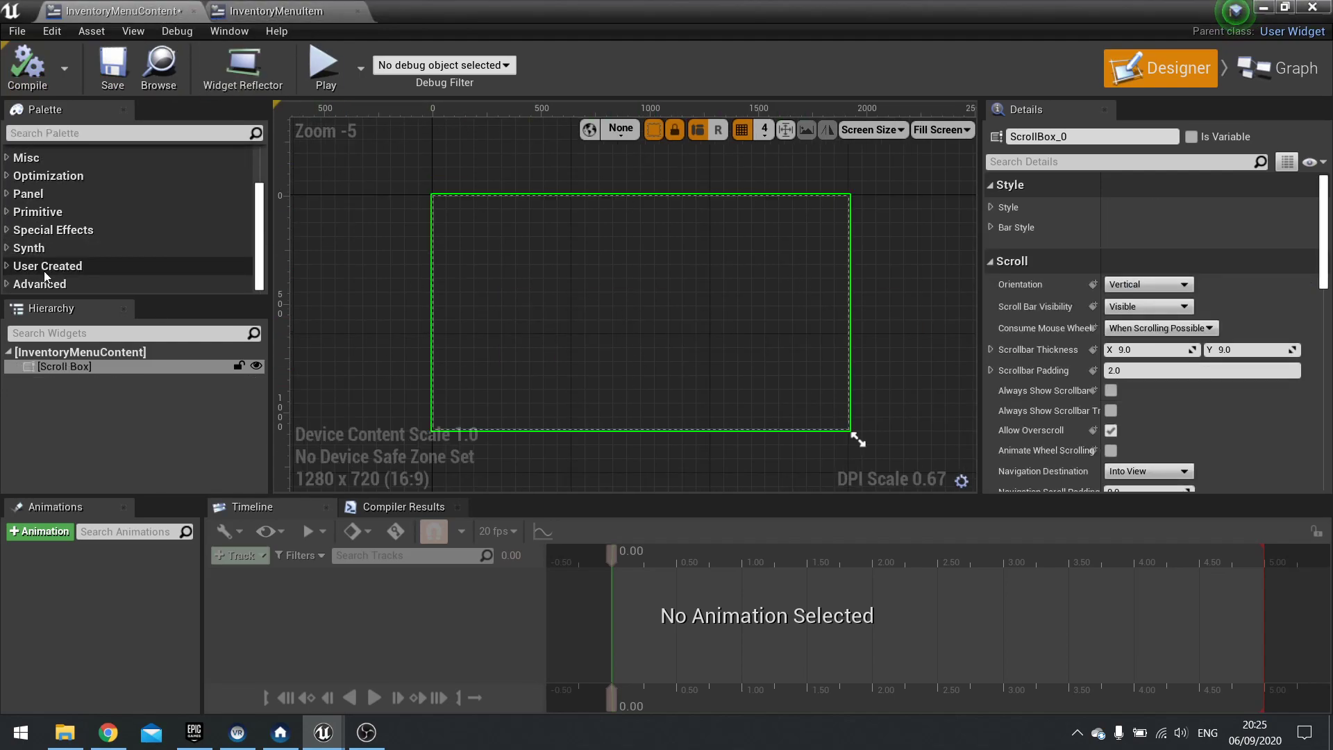
click(9, 269)
scroll(82, 256, down, 5)
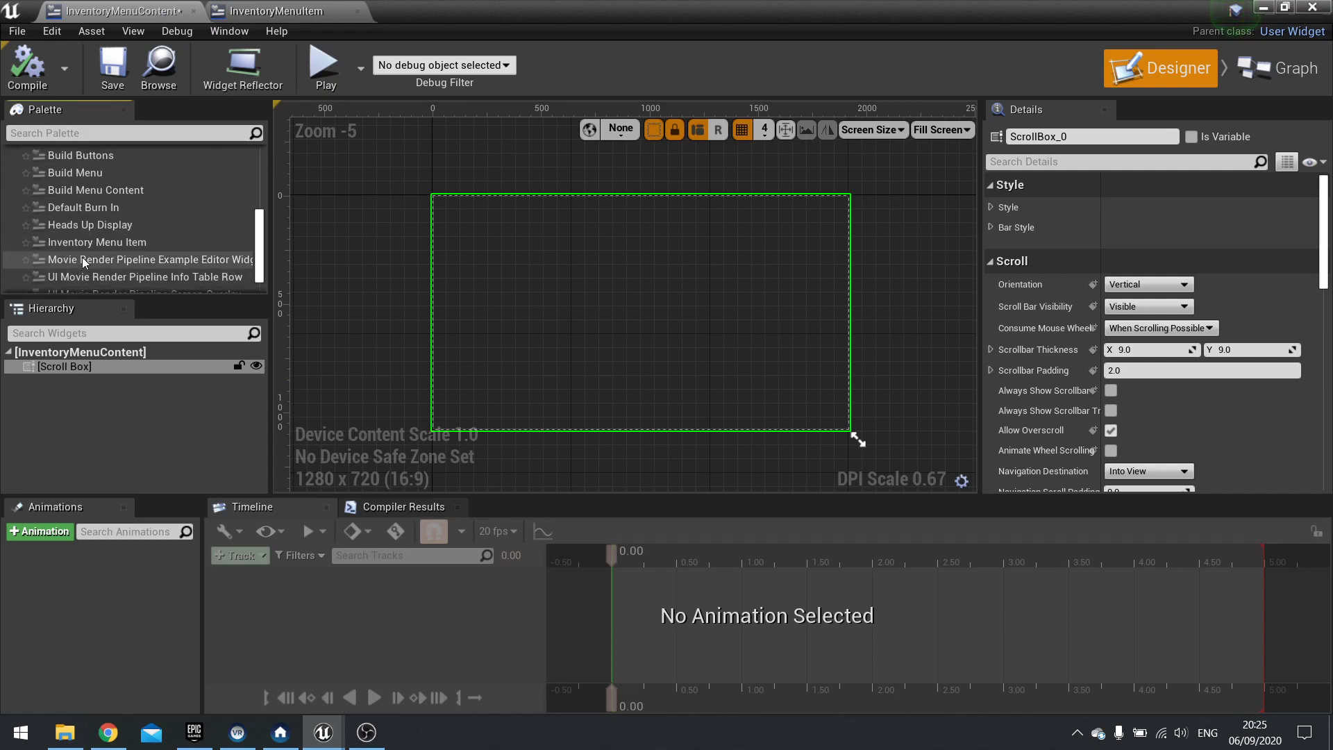
scroll(83, 247, up, 2)
scroll(84, 237, down, 1)
drag(131, 243, 568, 272)
drag(109, 243, 581, 268)
drag(107, 244, 627, 274)
click(556, 203)
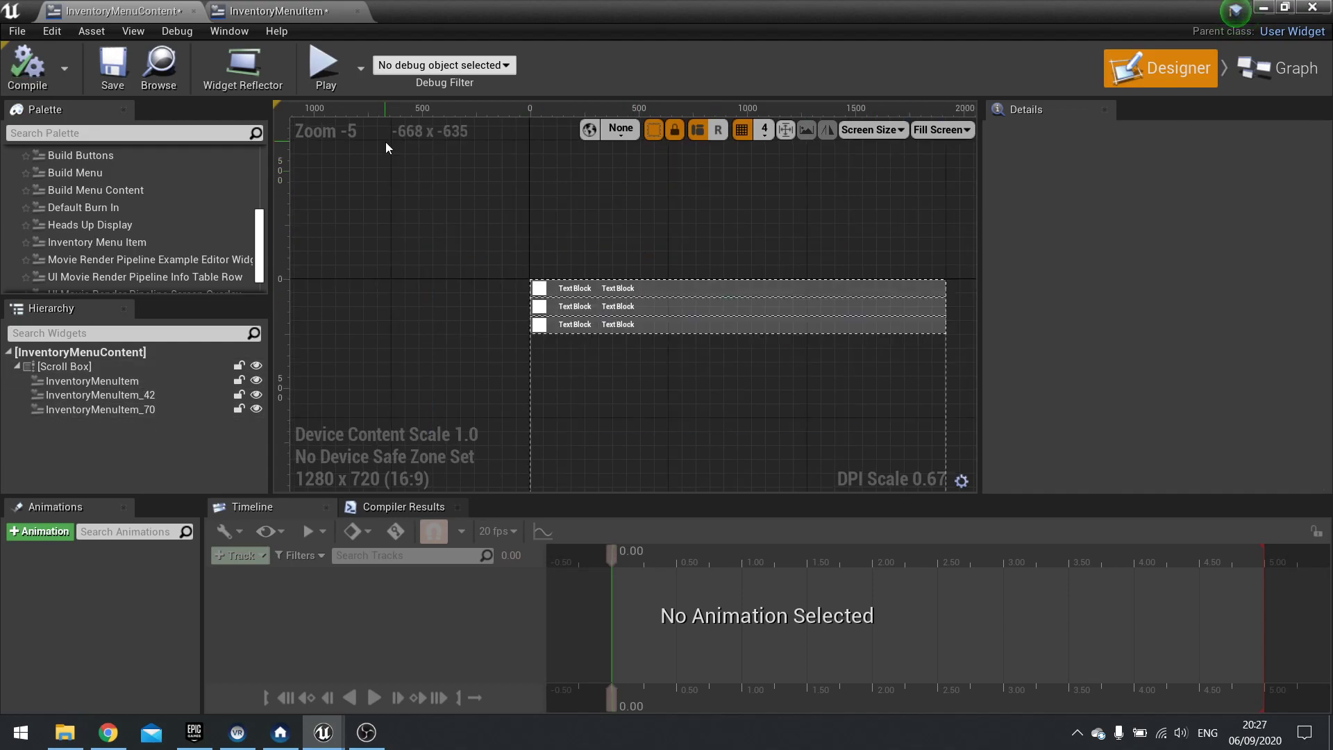
Set InventoryItemName's slot size to Fill and compile the InventoryMenuItem widget.
click(291, 11)
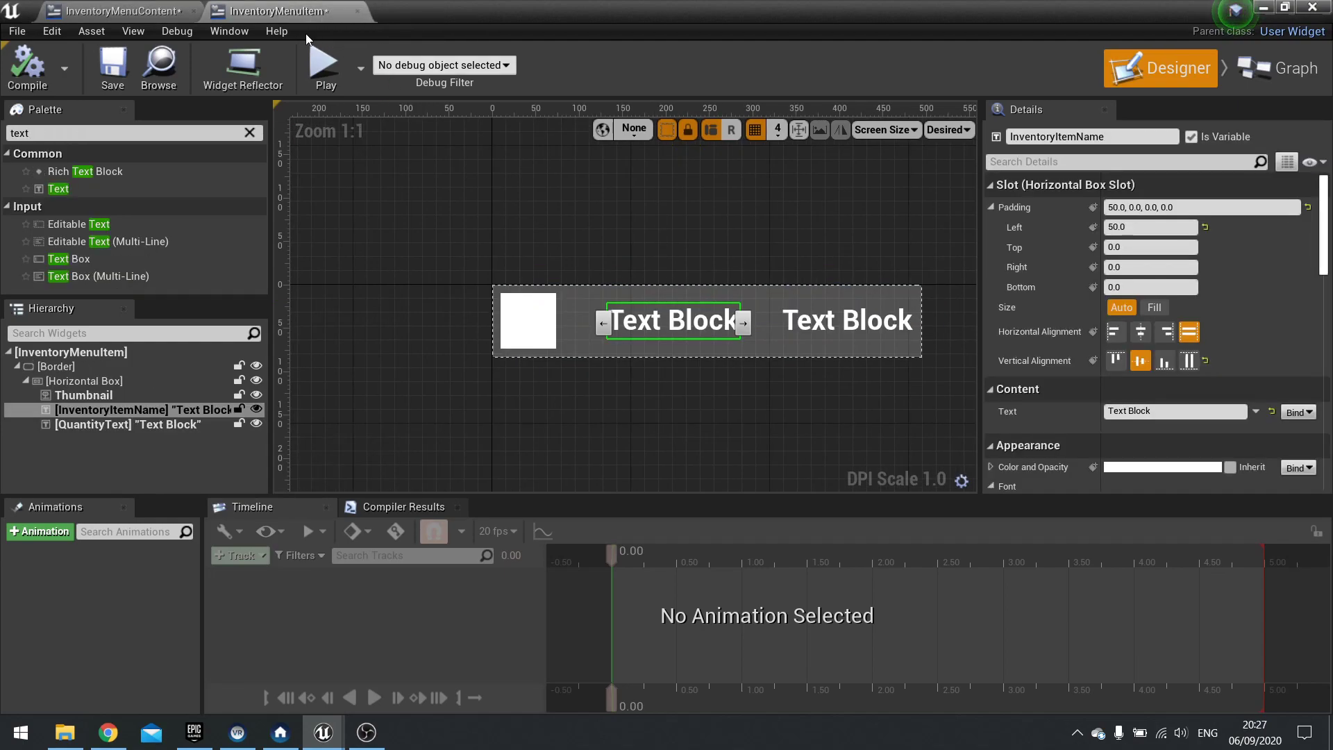
right_drag(826, 347, 627, 319)
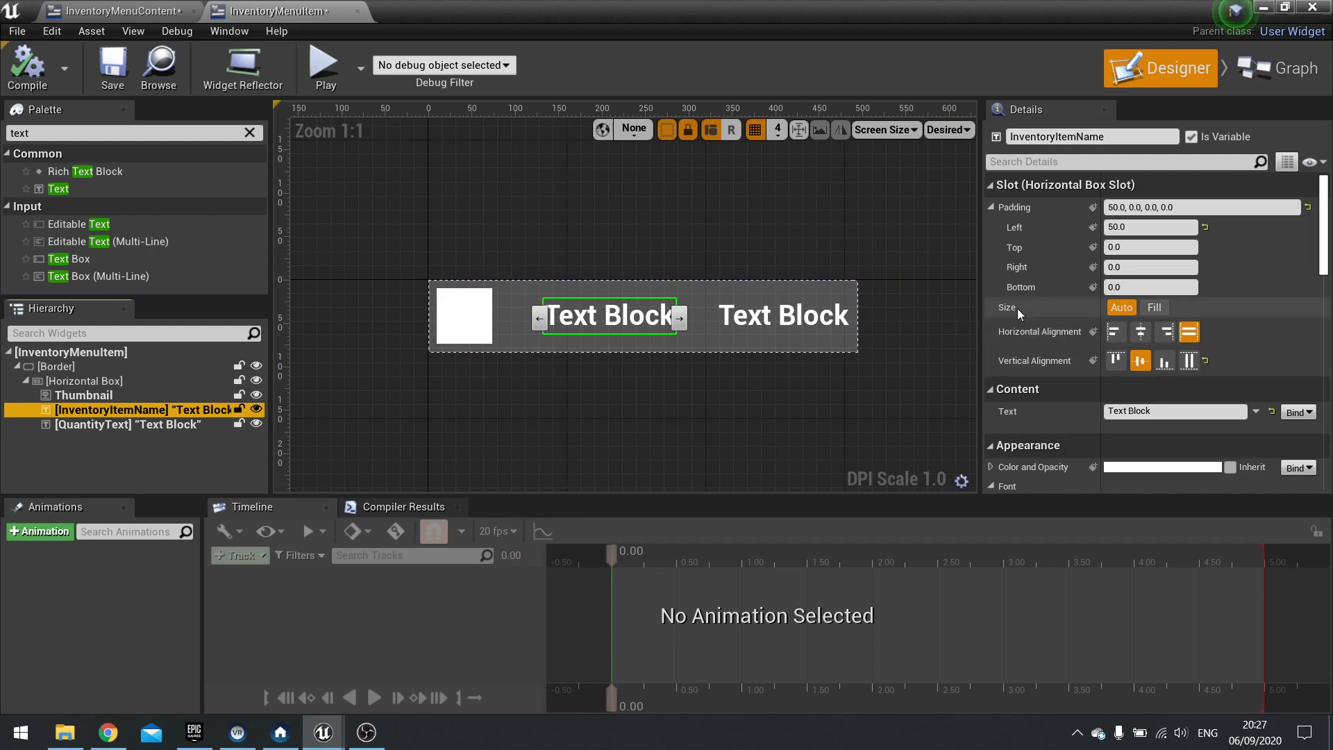
click(1160, 311)
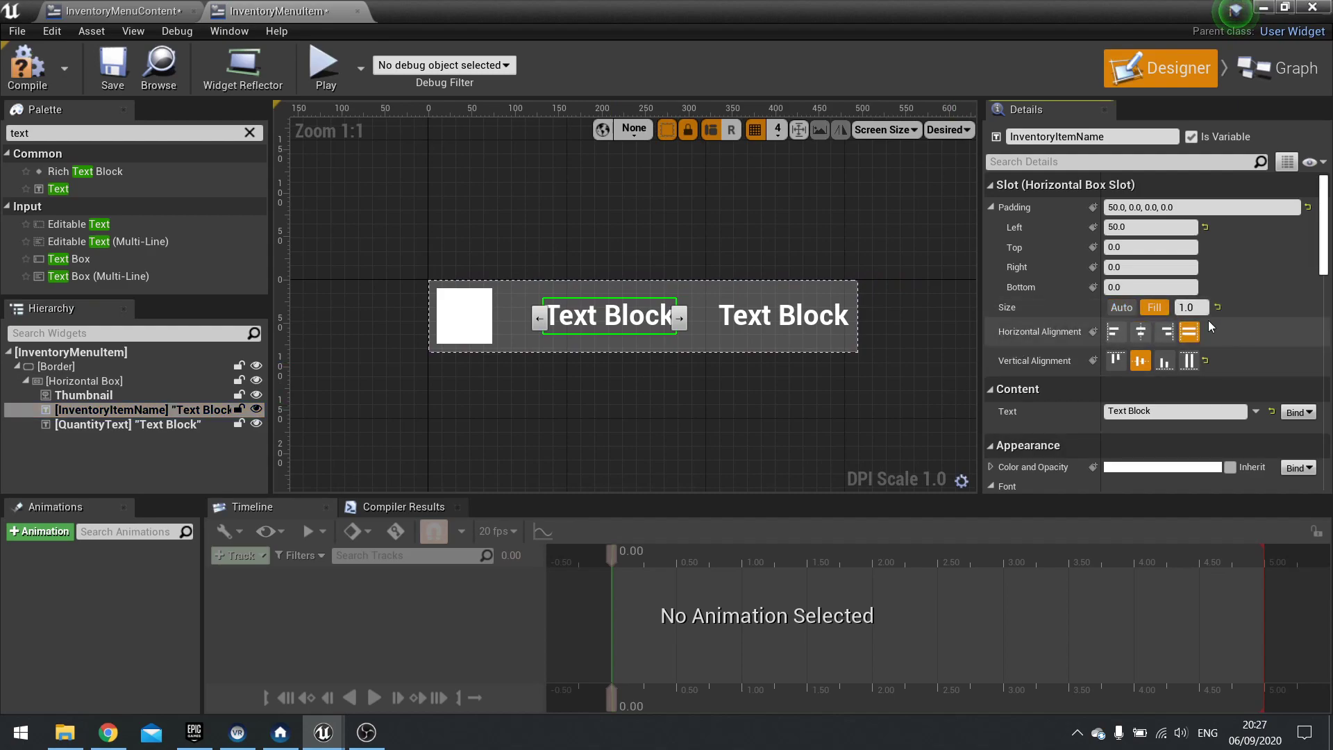
click(35, 72)
In InventoryMenuContent, inspect the scroll box and each of the three full-width InventoryMenuItem rows.
click(146, 16)
right_drag(691, 310, 531, 265)
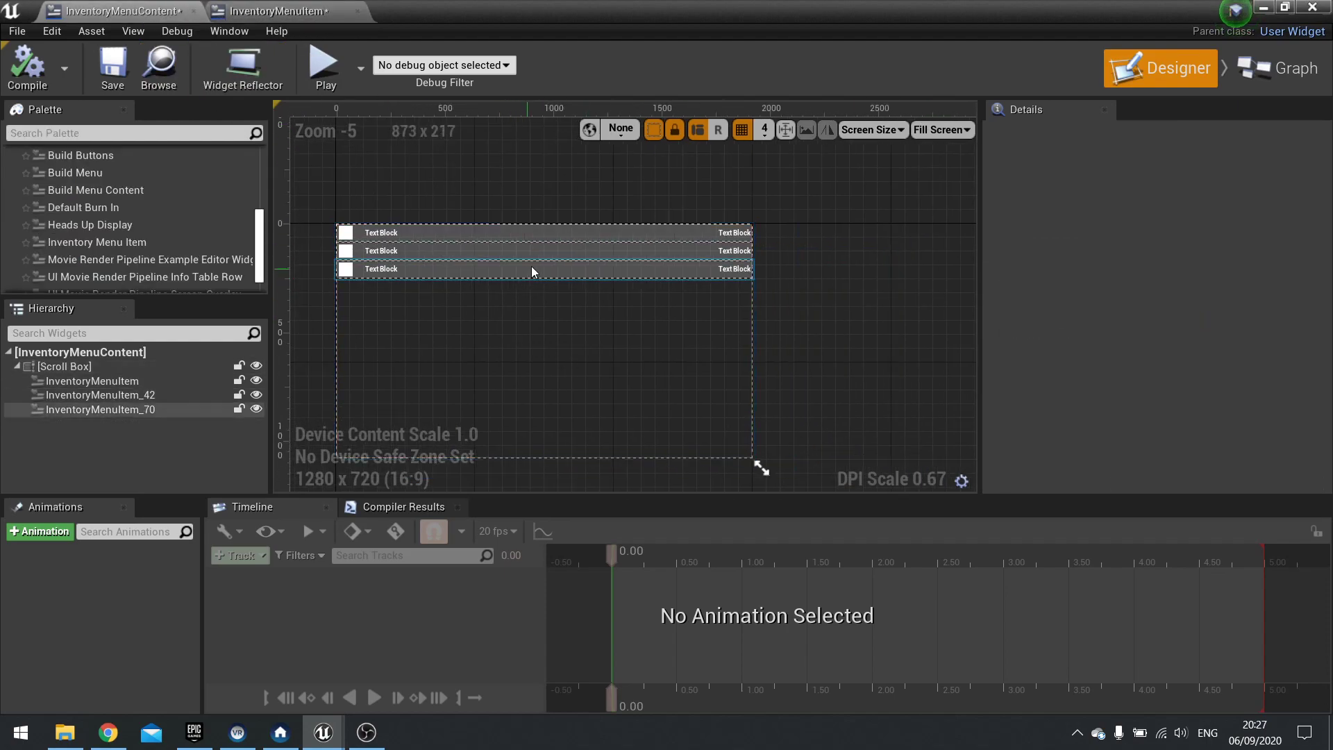
scroll(543, 357, up, 2)
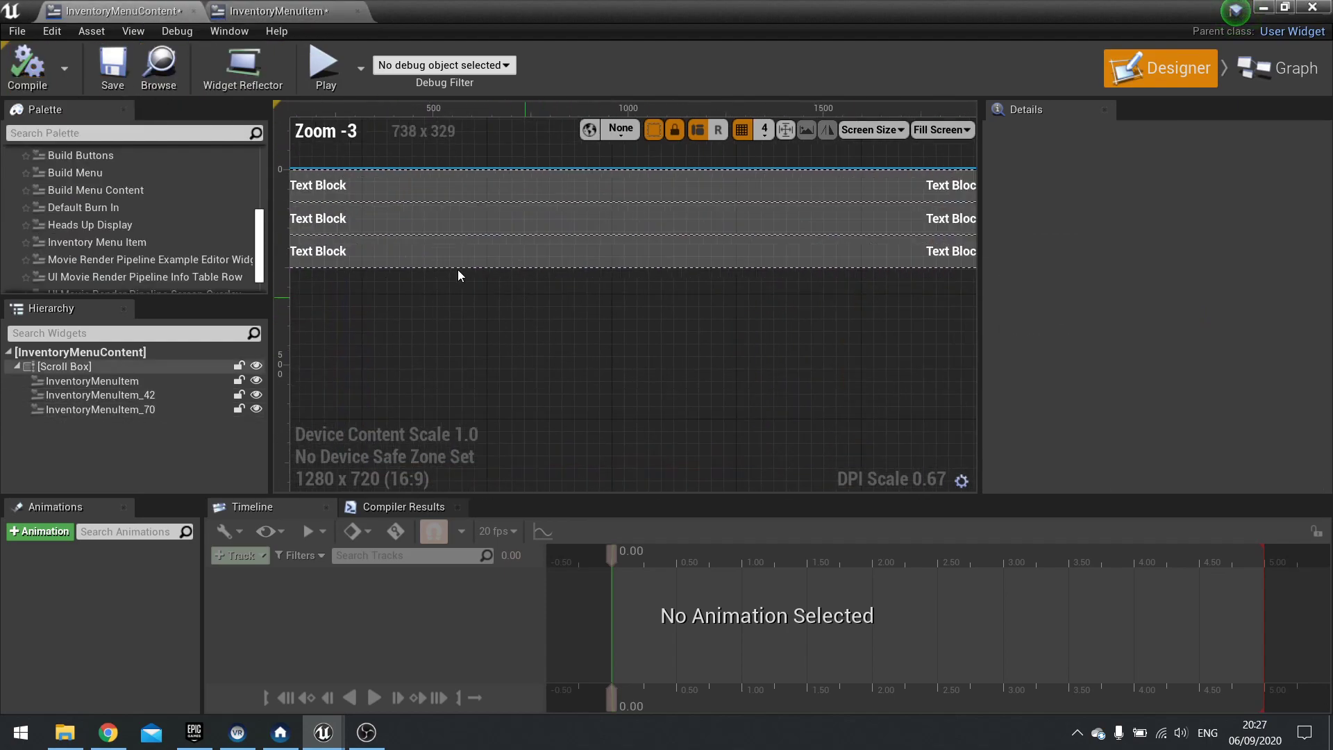
click(664, 377)
scroll(664, 377, down, 1)
click(430, 292)
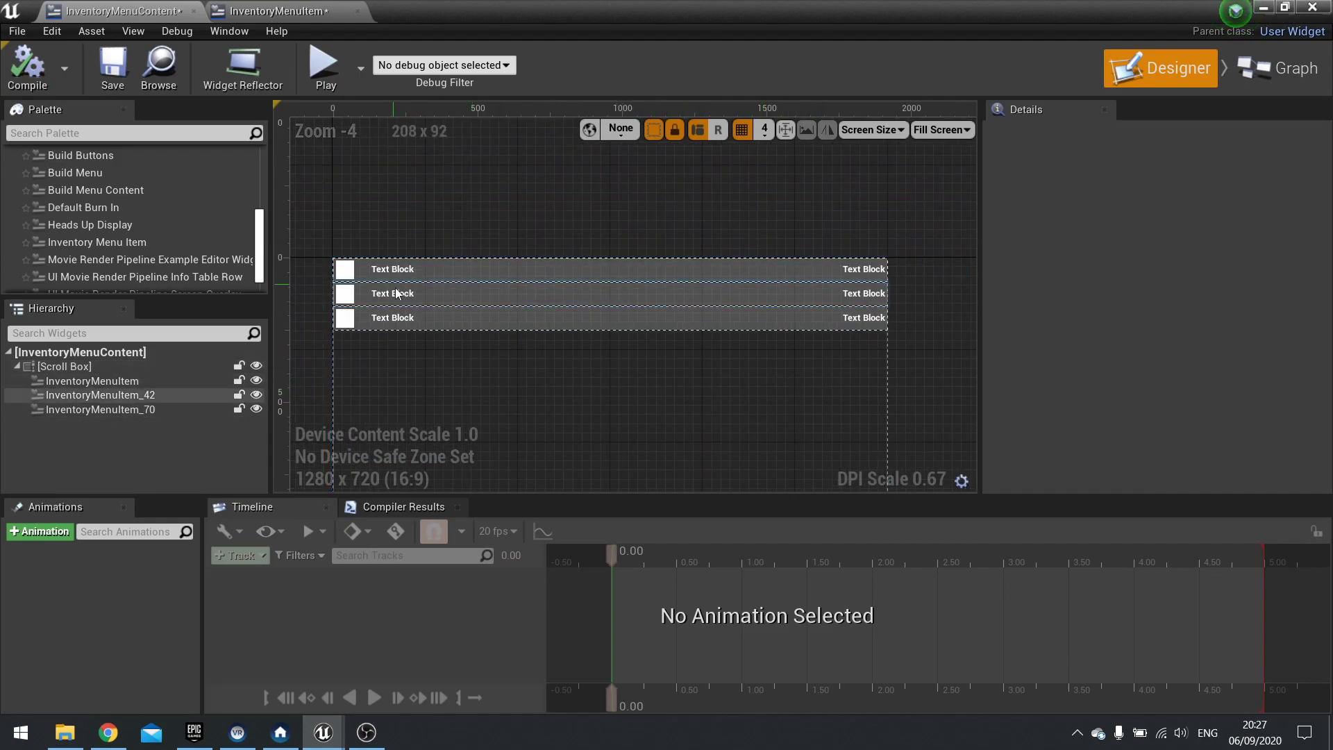
click(116, 408)
click(125, 381)
click(129, 368)
click(127, 378)
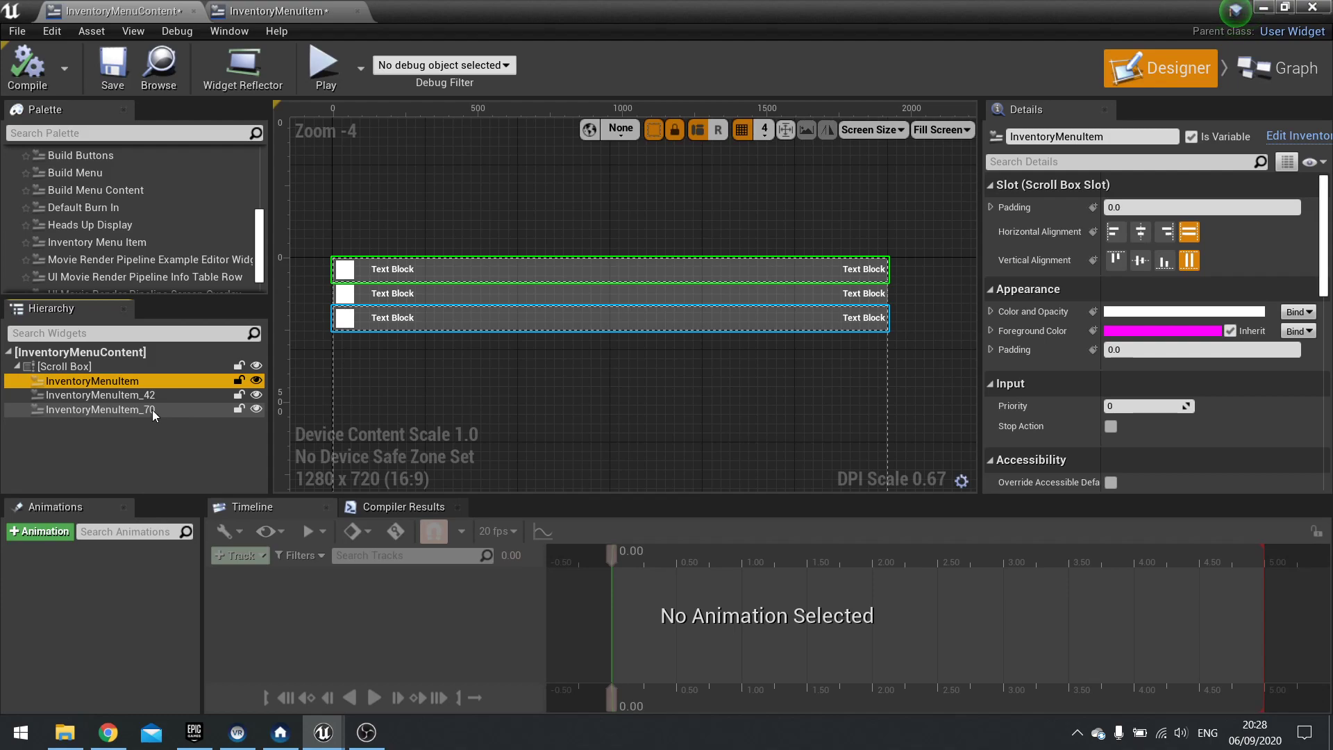
In InventoryMenuItem, wrap the row's Border with a new outer Border and select it.
click(278, 15)
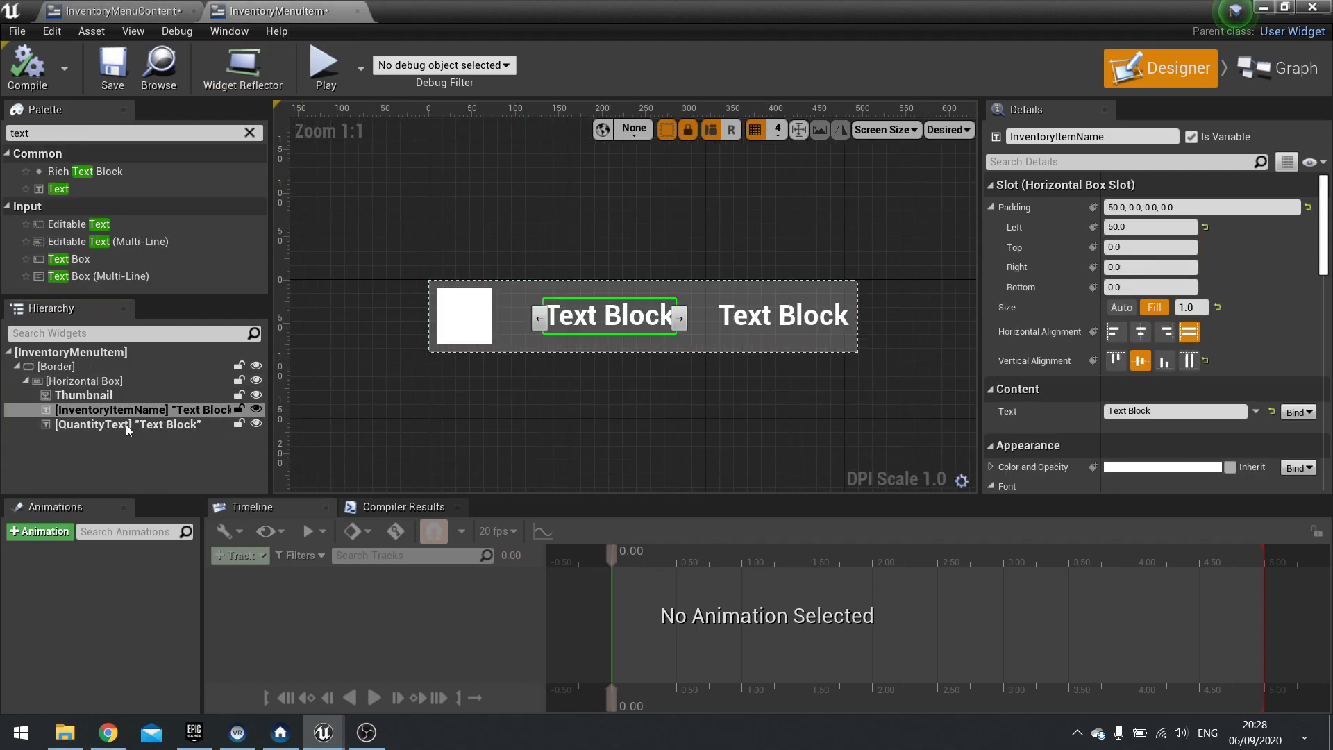
click(68, 364)
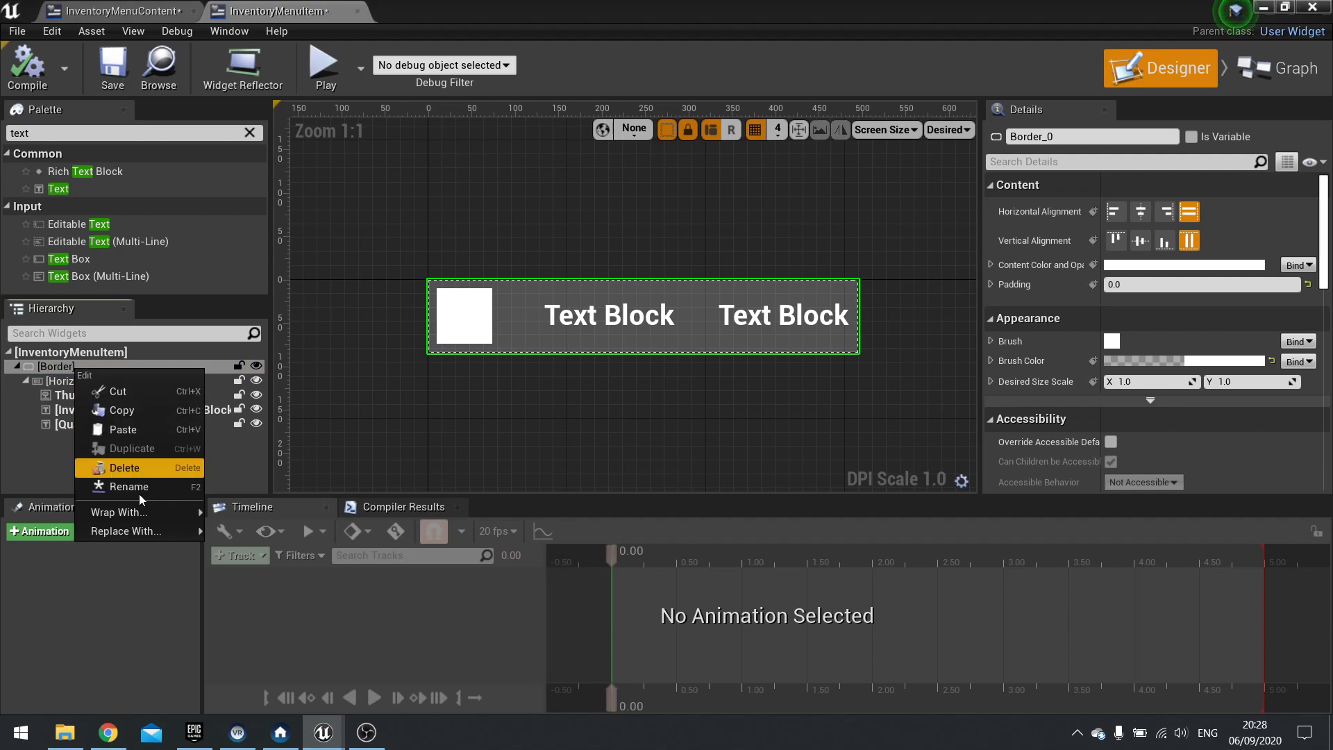
mouse_move(144, 515)
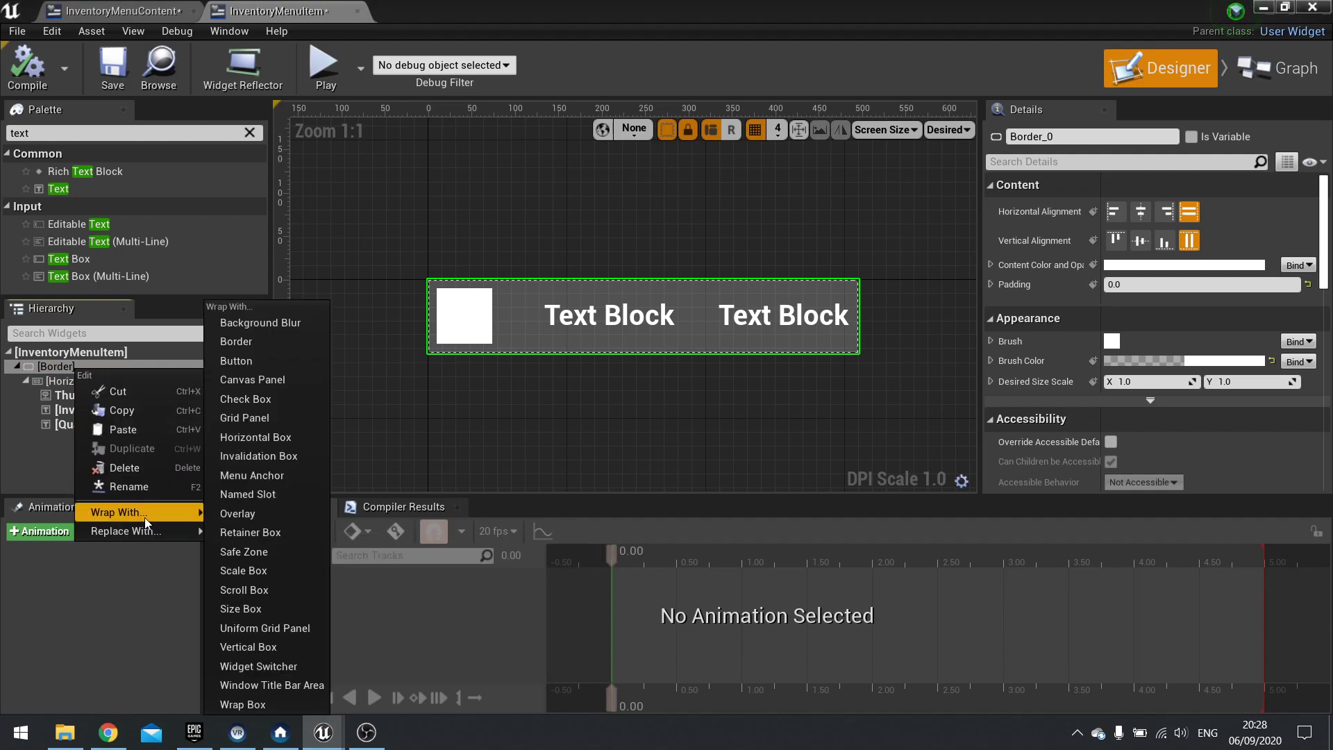
click(259, 341)
click(61, 369)
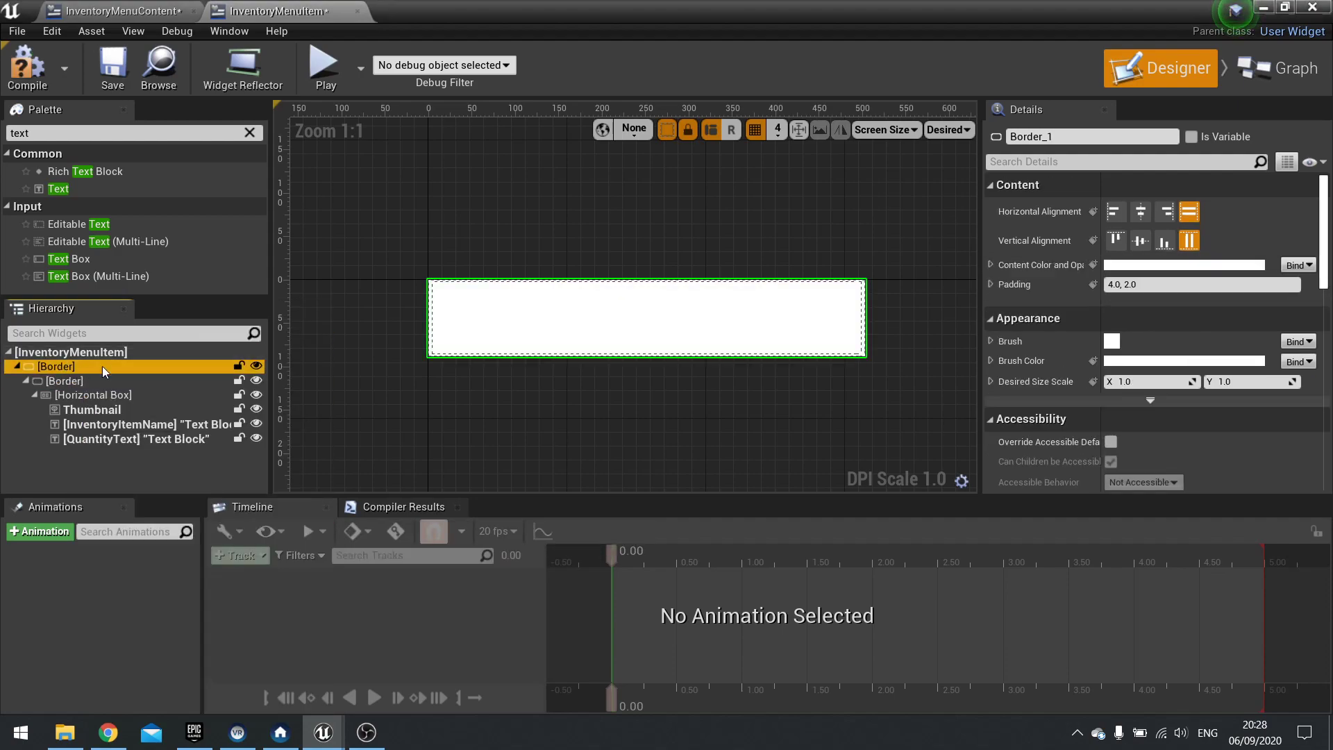
Set the outer border's Brush Color alpha to 0.0 for a fully transparent background.
scroll(1057, 351, down, 2)
scroll(1057, 351, down, 2)
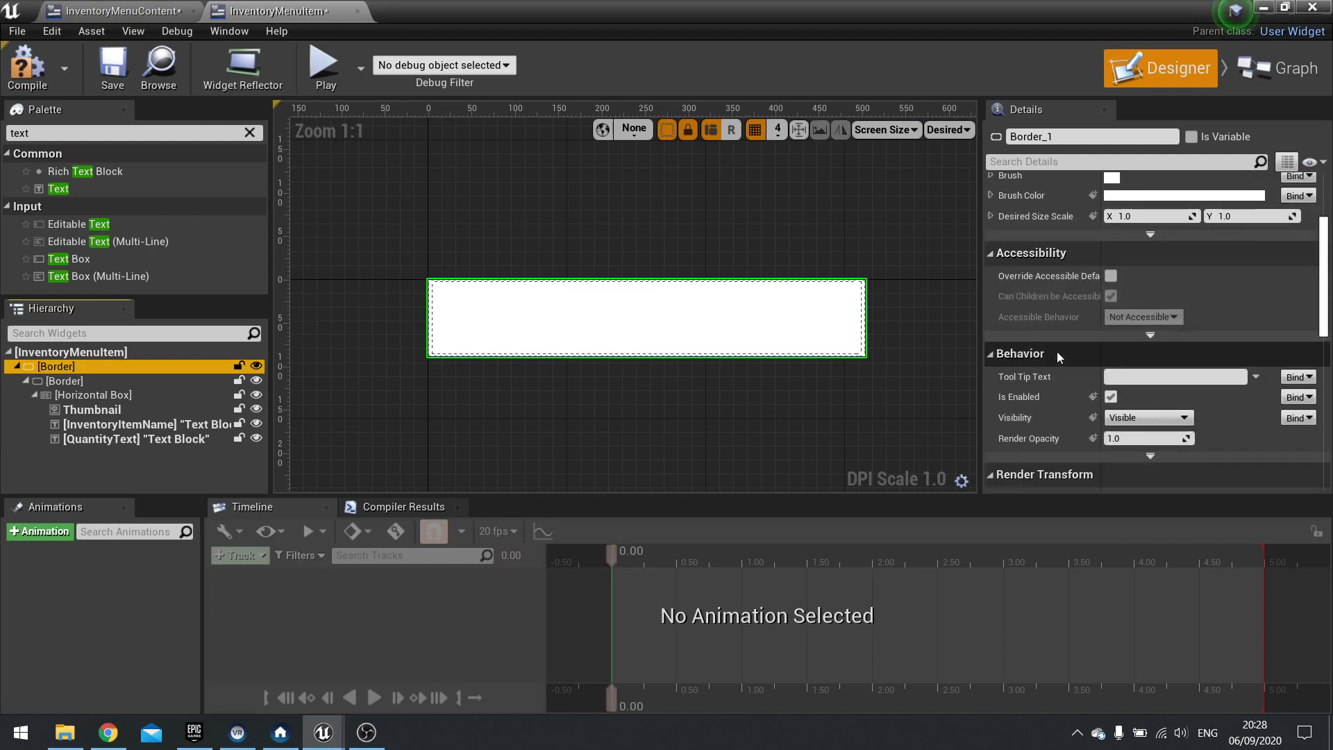
scroll(1077, 352, up, 2)
click(1147, 281)
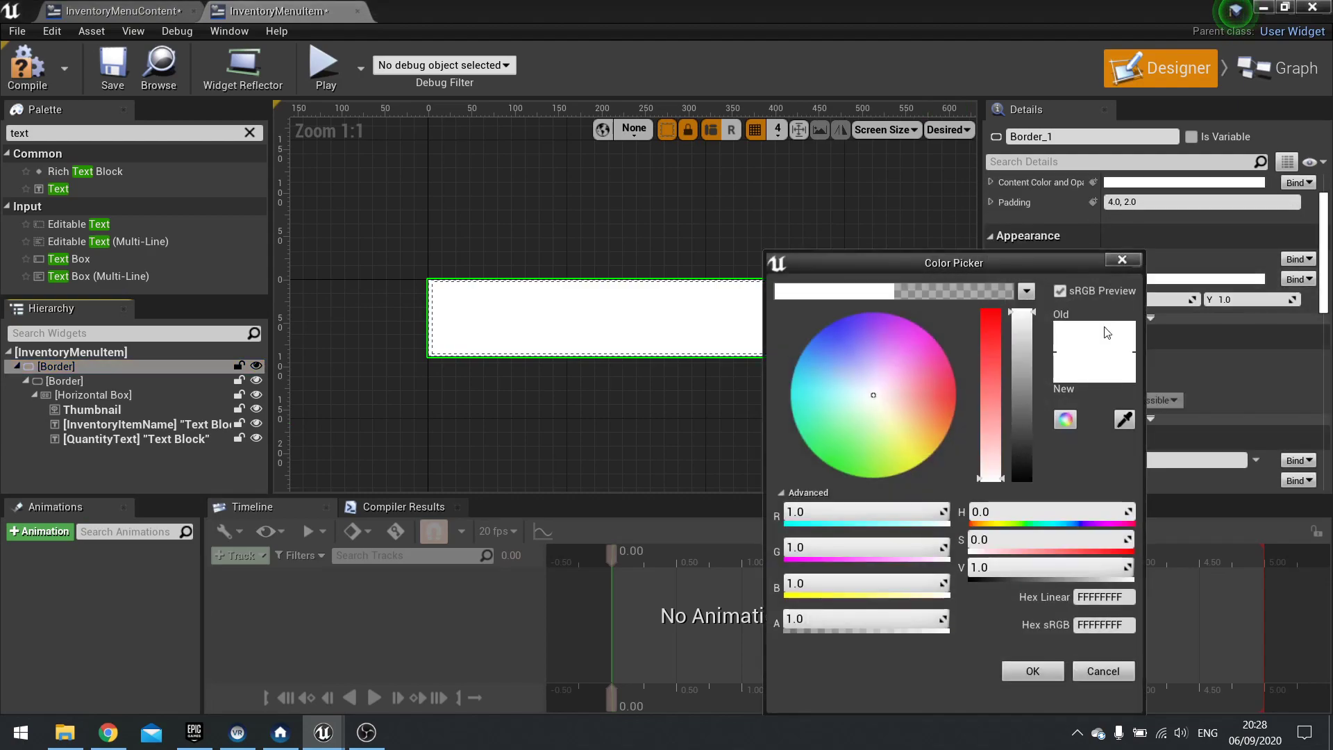
drag(917, 618, 833, 619)
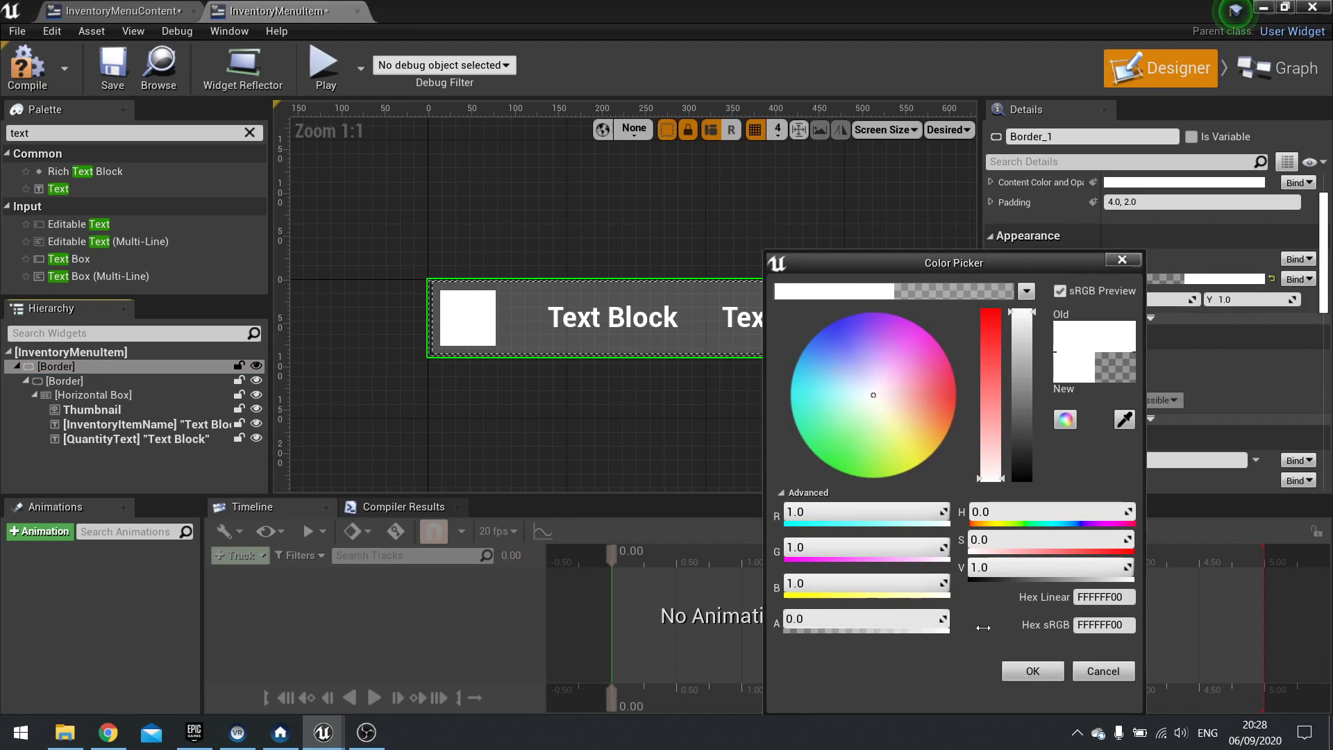
click(1033, 671)
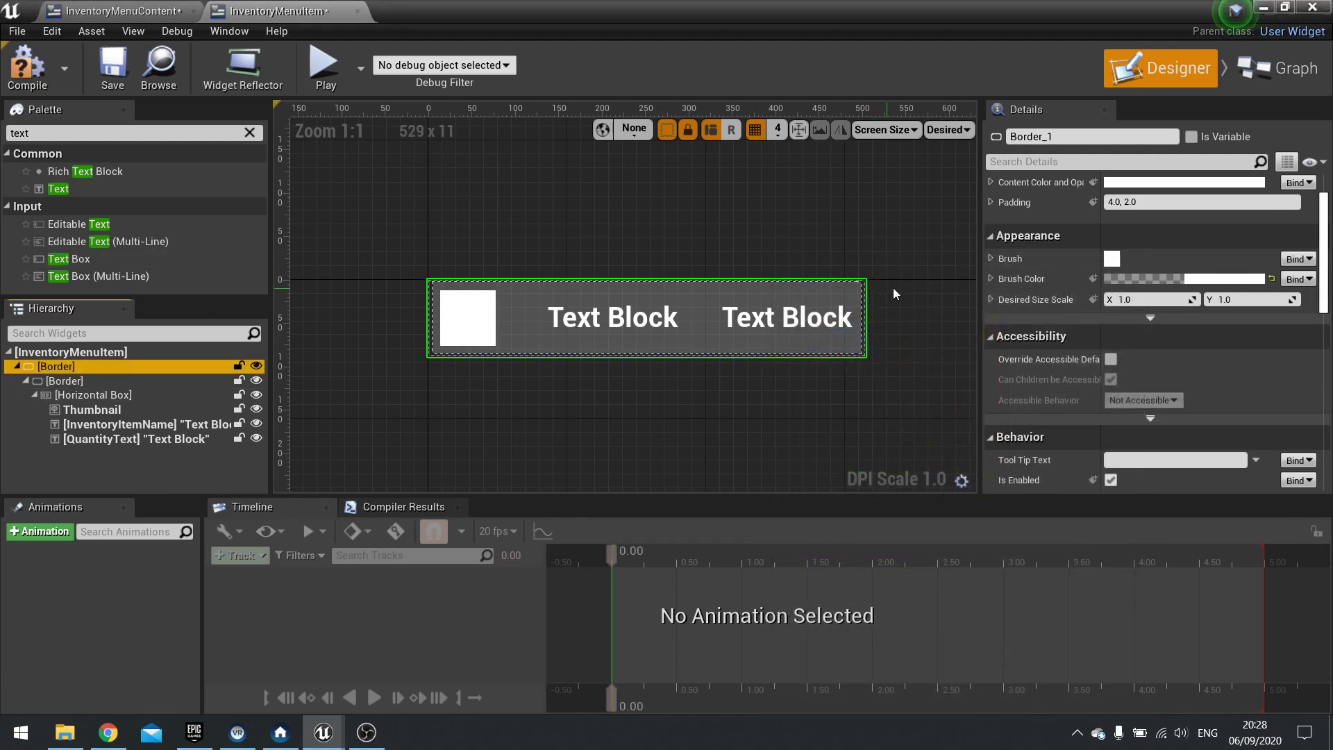
scroll(1094, 256, up, 2)
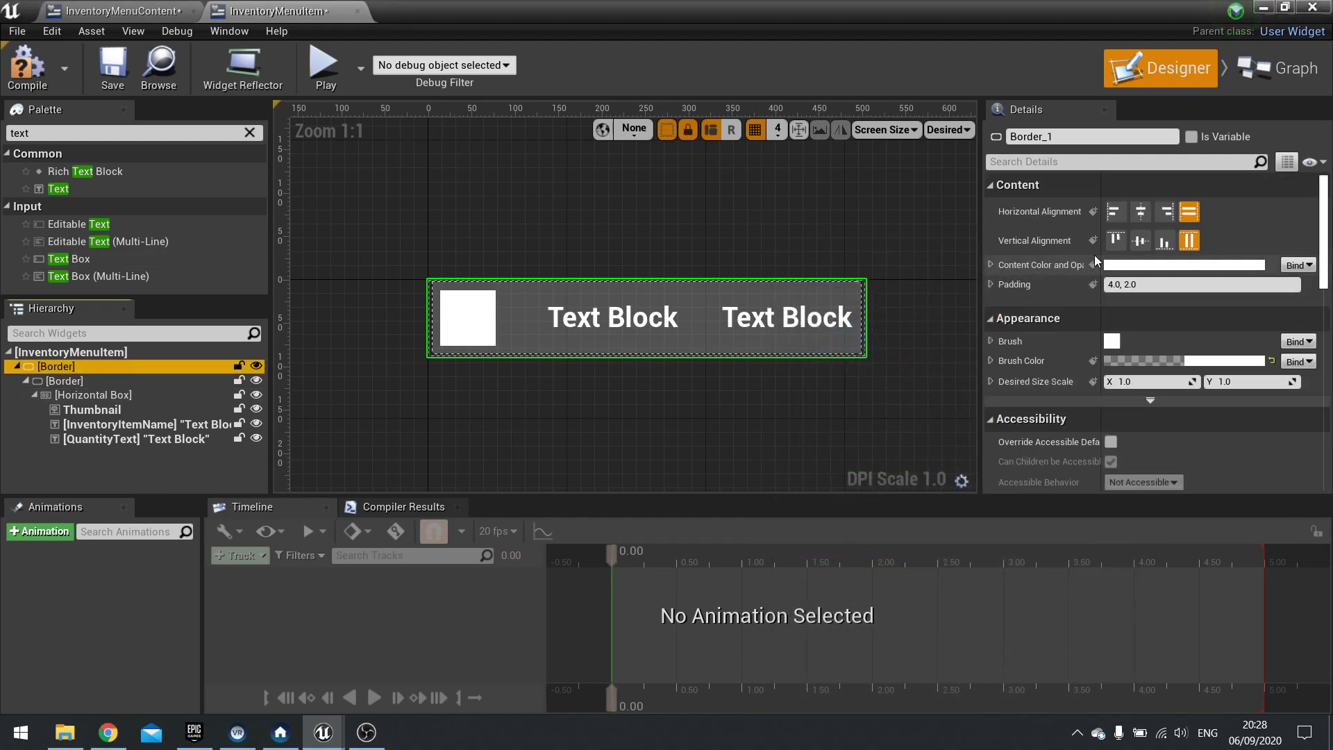
Set the outer border's padding to 0 on all sides.
click(991, 284)
click(1132, 284)
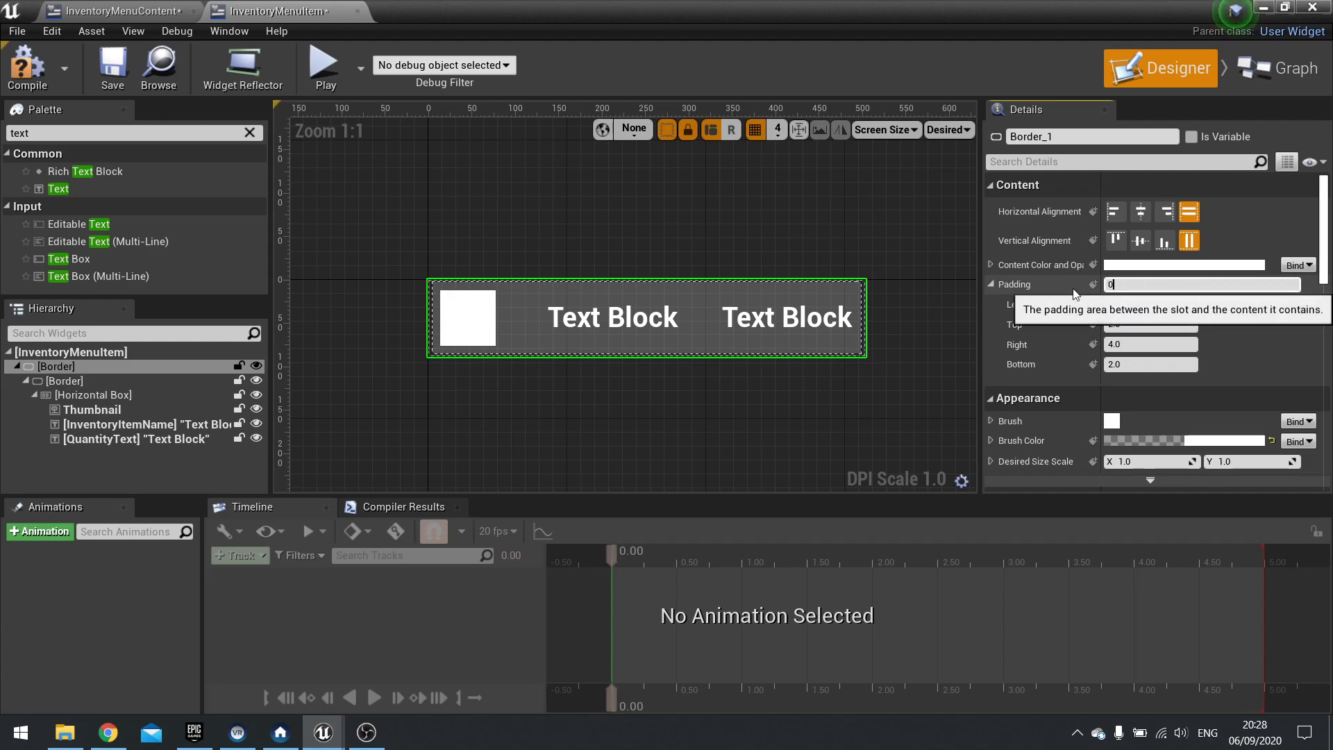
key(Return)
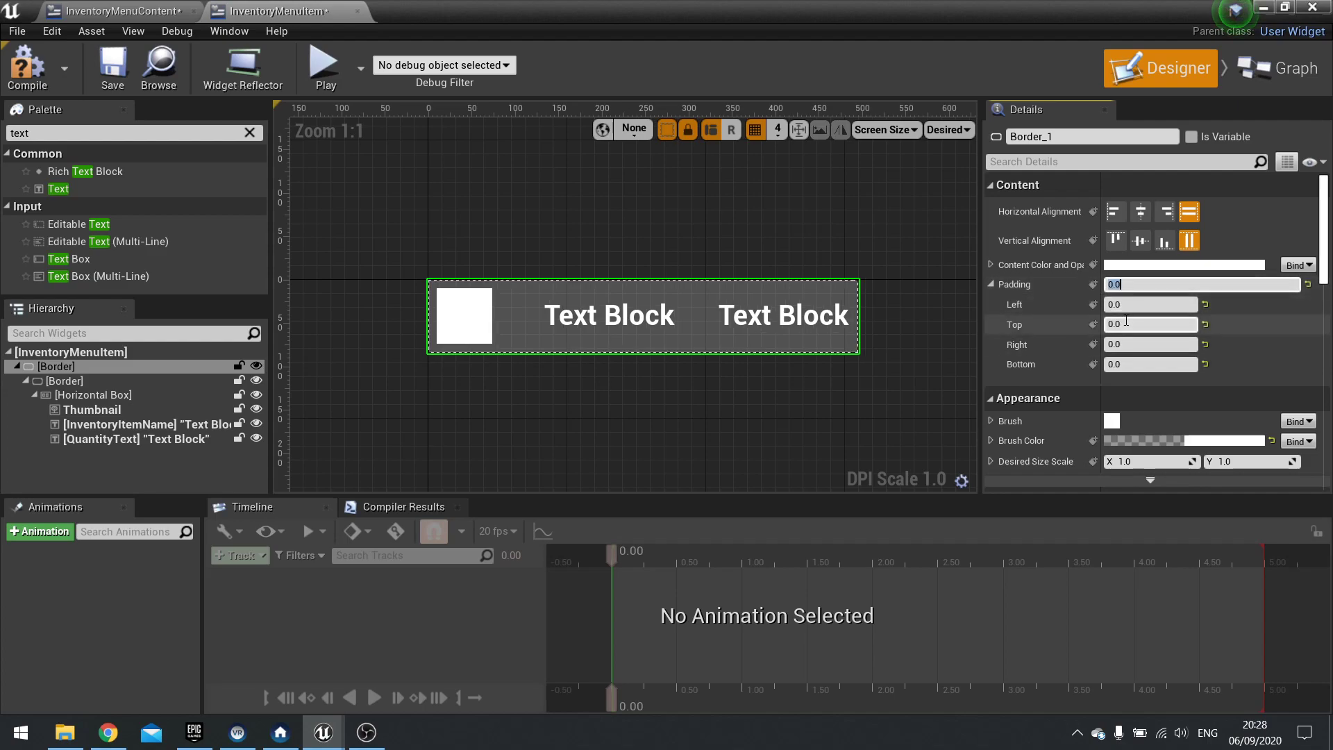
Set the outer border's Top and Bottom padding to 30.0.
click(1126, 323)
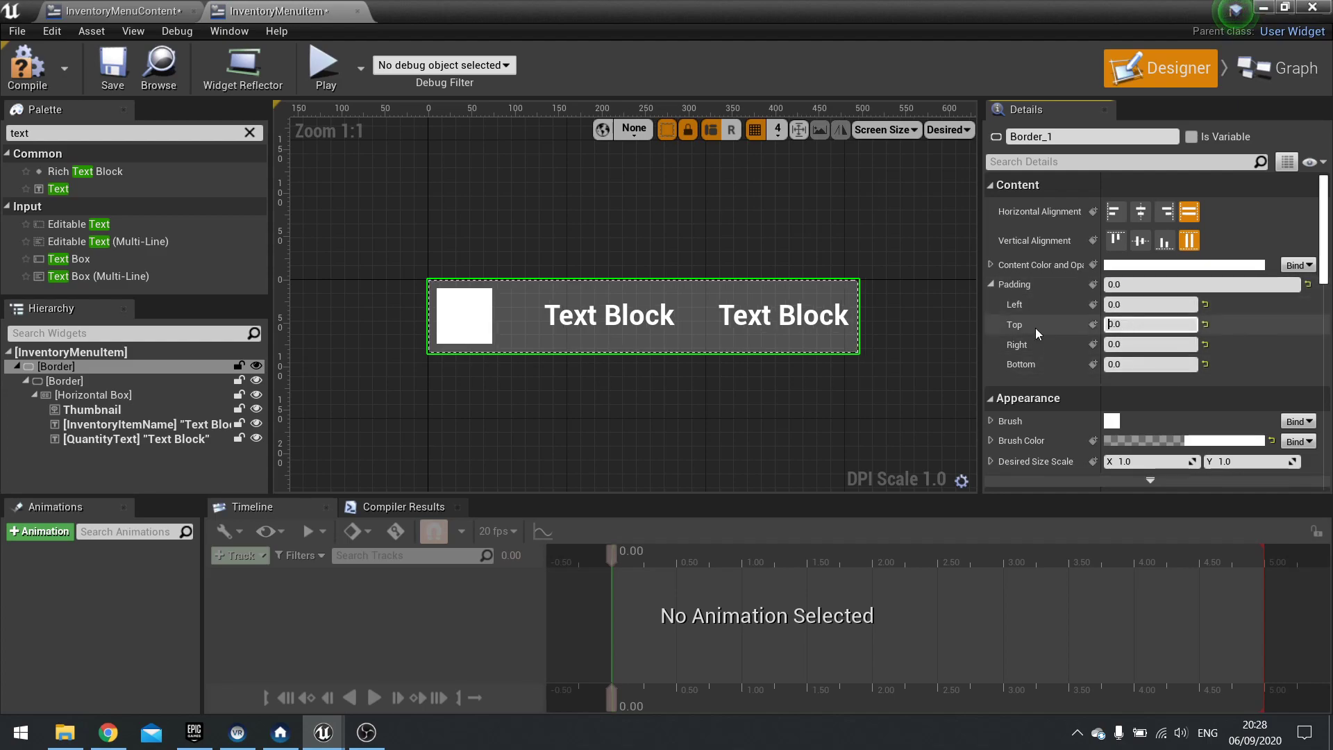
key(ctrl+a)
text(50)
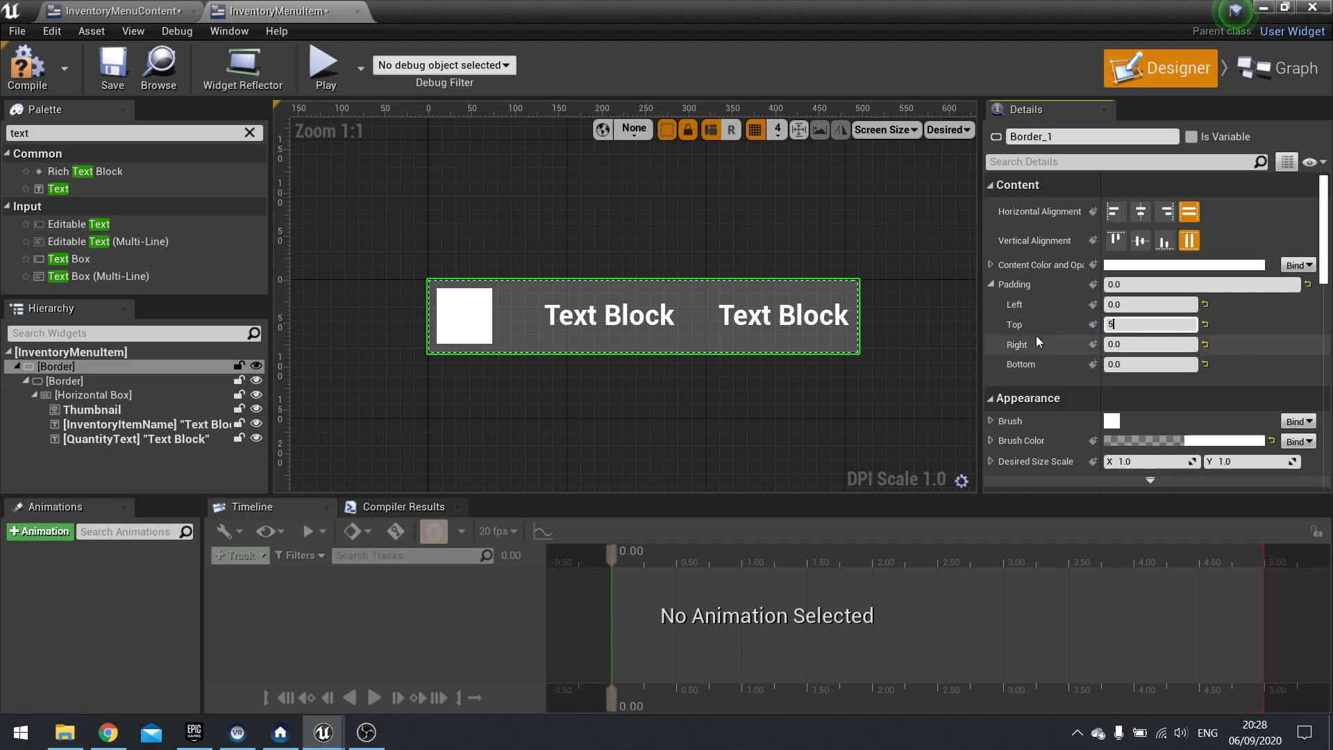
click(1128, 362)
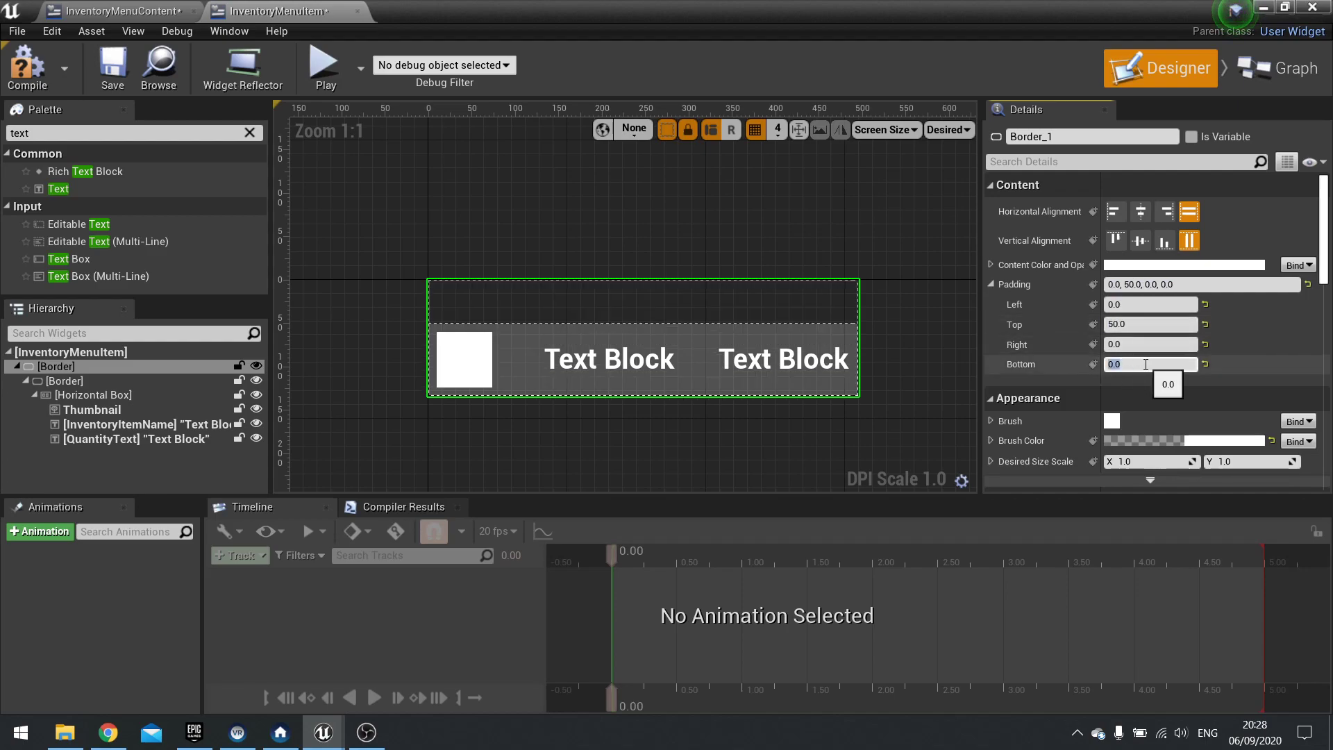
key(ctrl+a)
text(50)
key(Return)
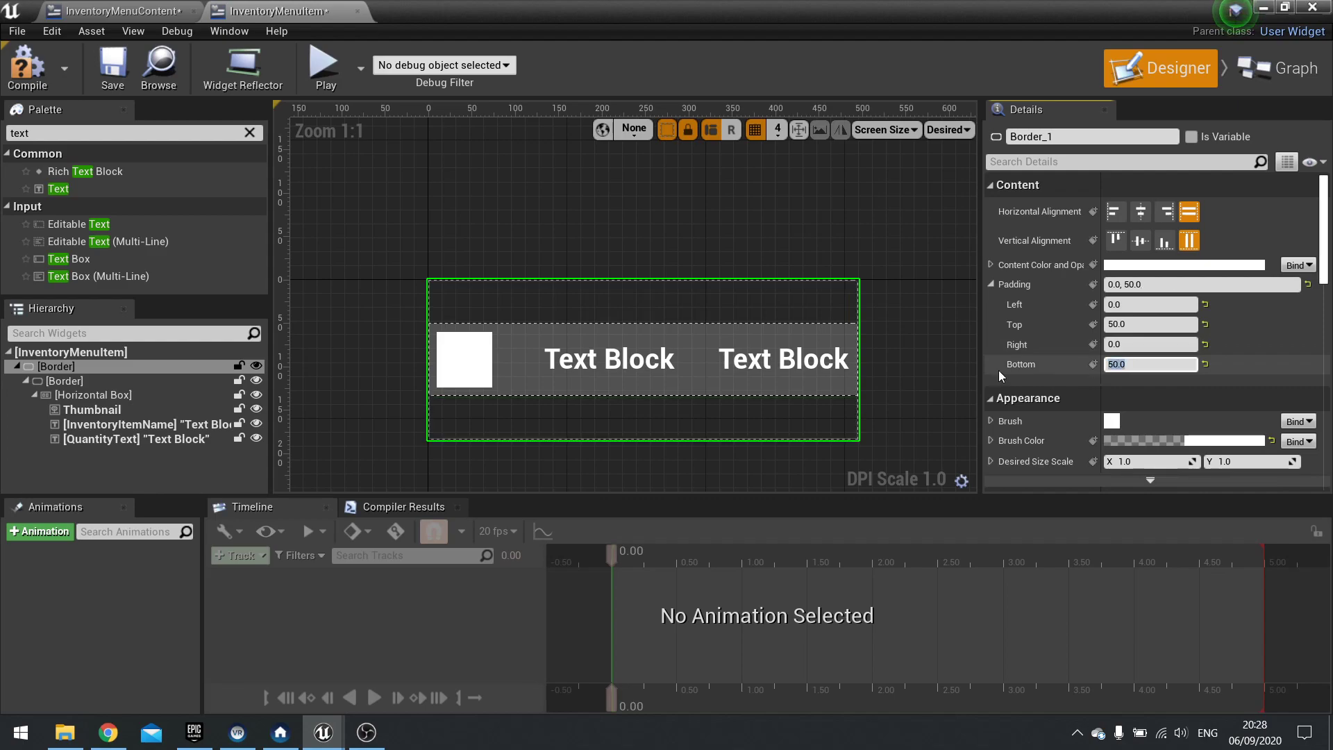
click(1133, 325)
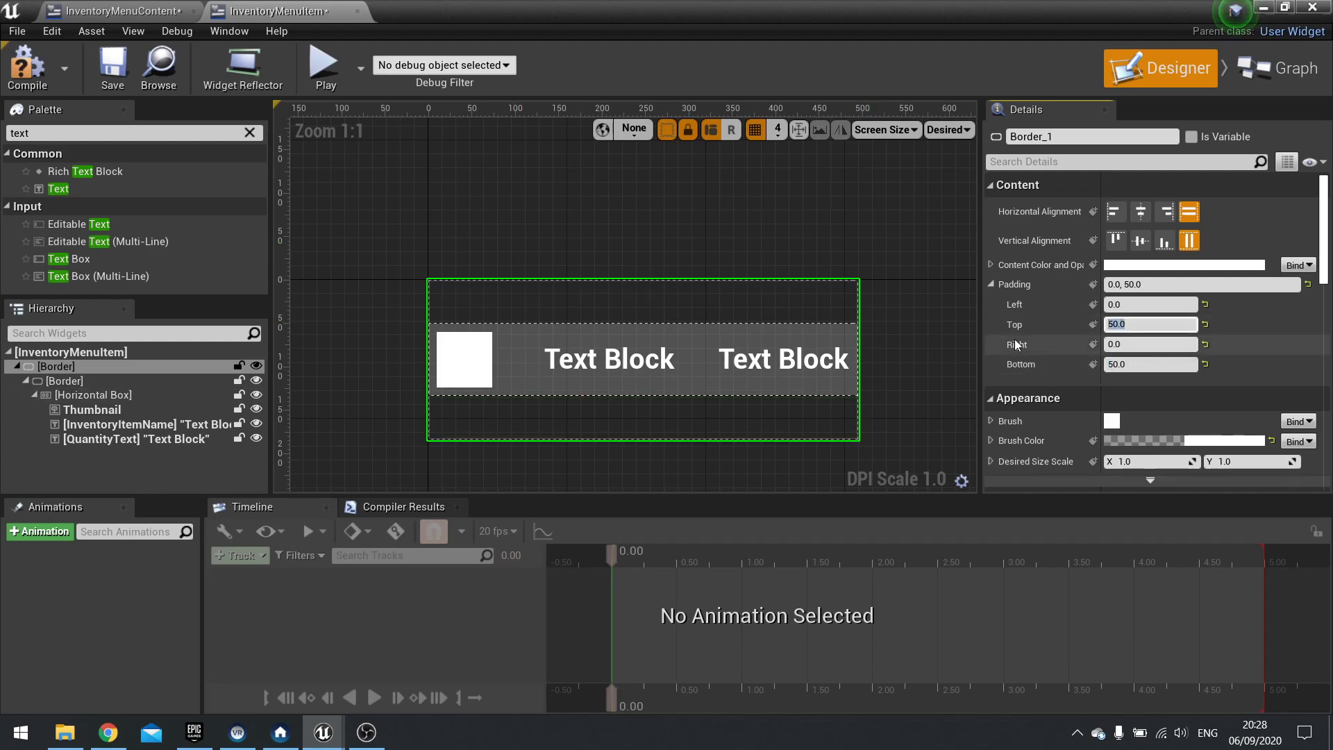
key(Tab)
key(Tab)
key(Return)
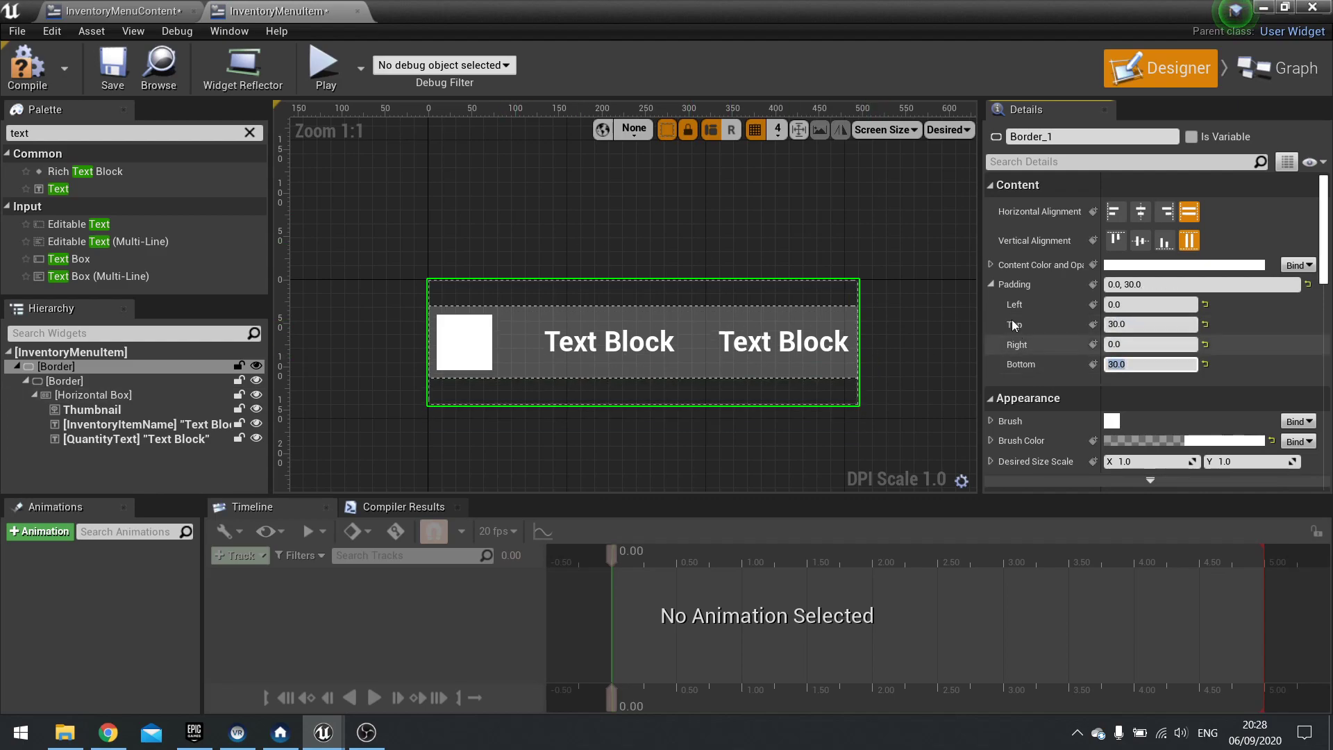
Save InventoryMenuItem and InventoryMenuContent, then minimize the widget editor to reach the level editor.
click(101, 73)
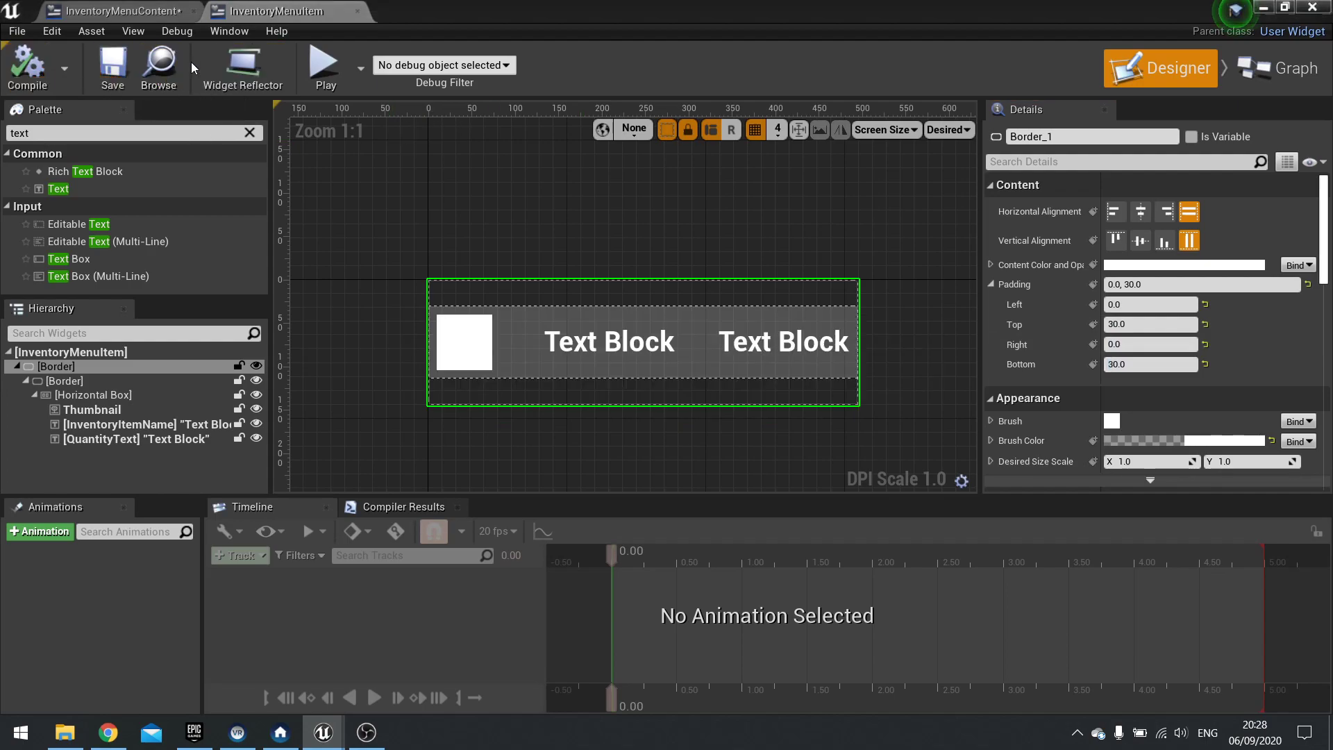
click(132, 11)
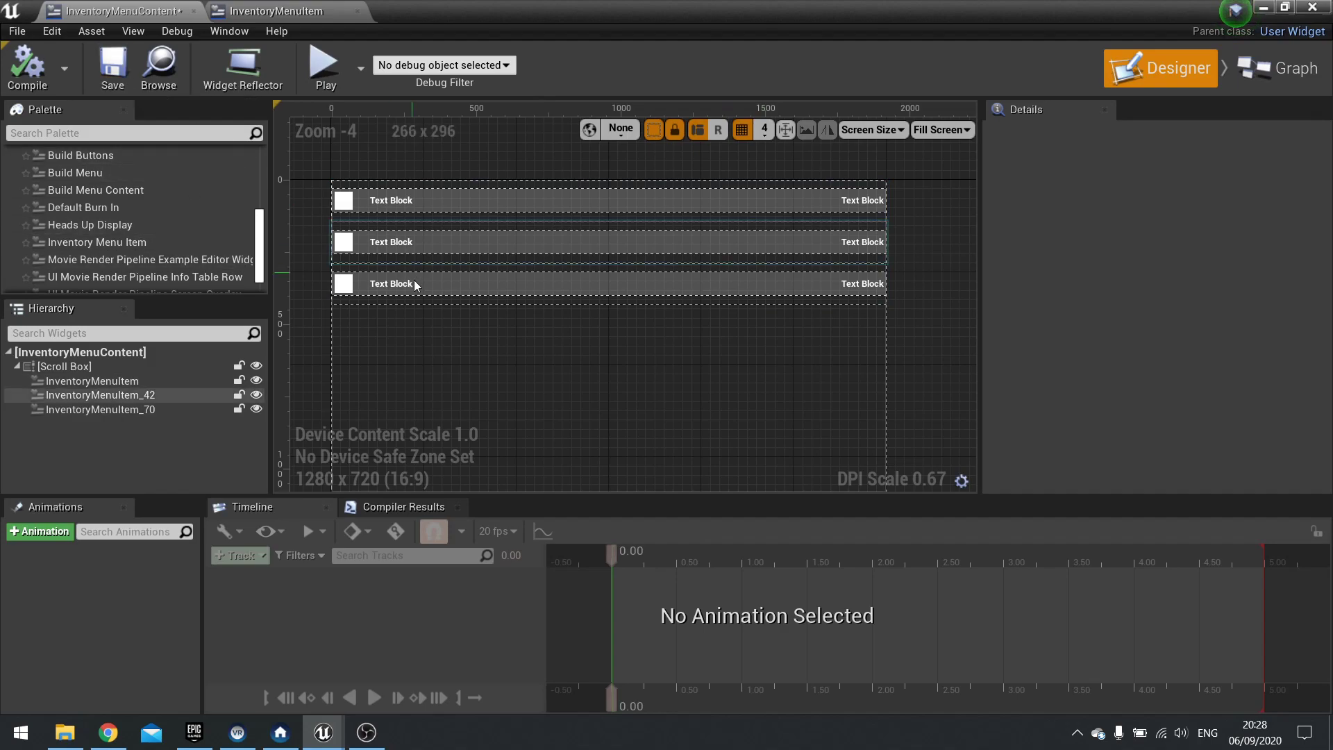
click(110, 73)
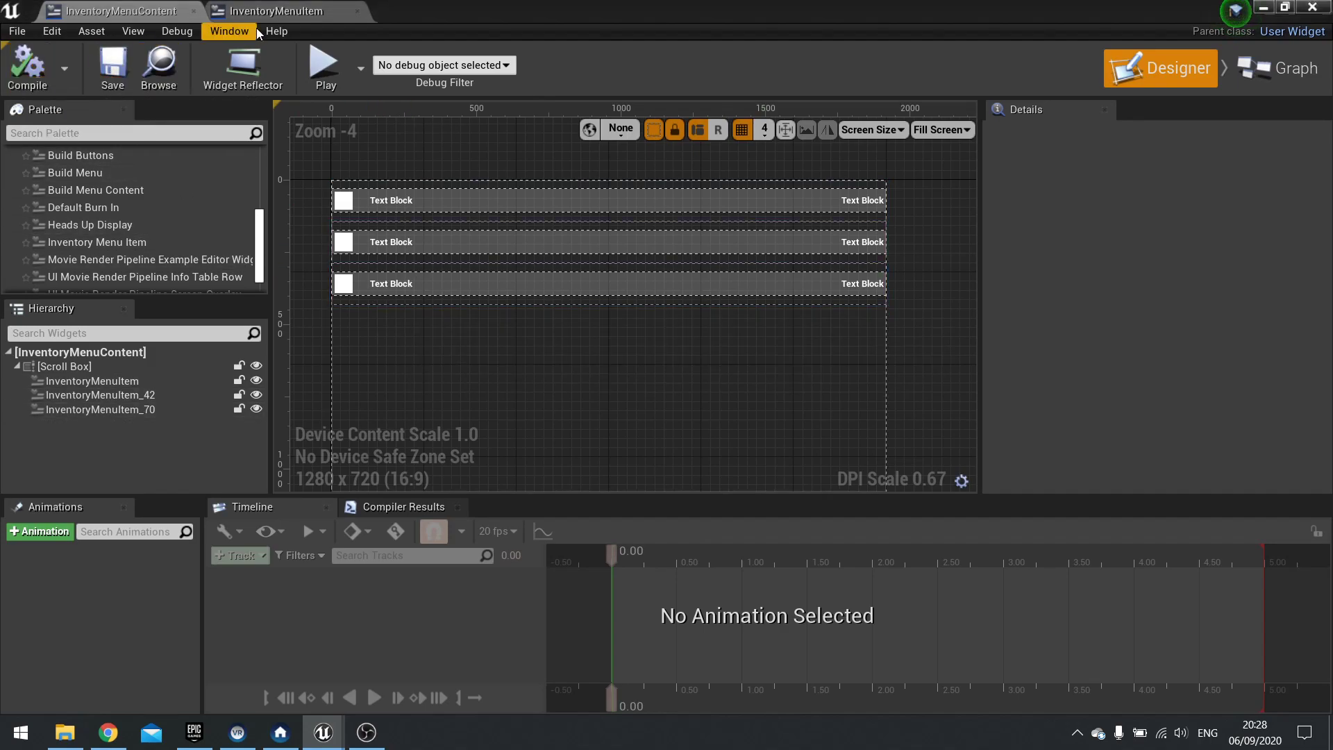
click(279, 15)
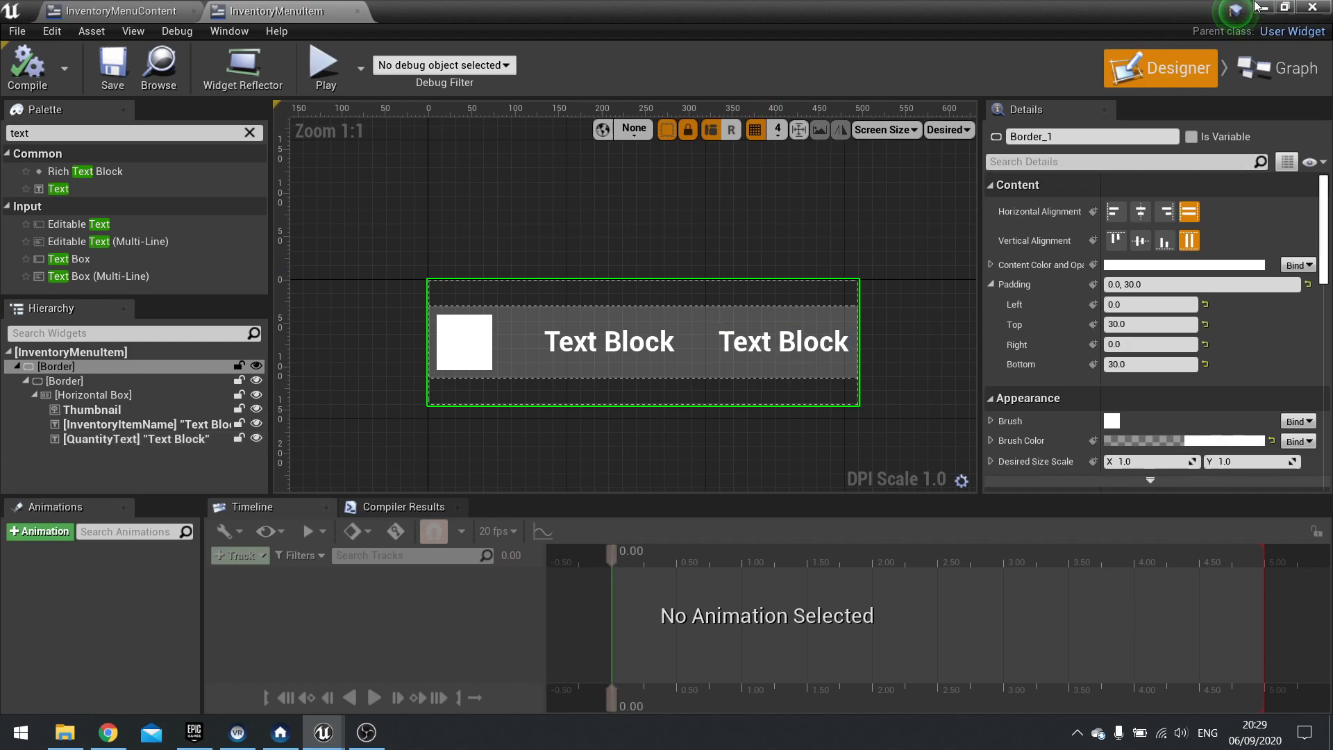
click(1264, 7)
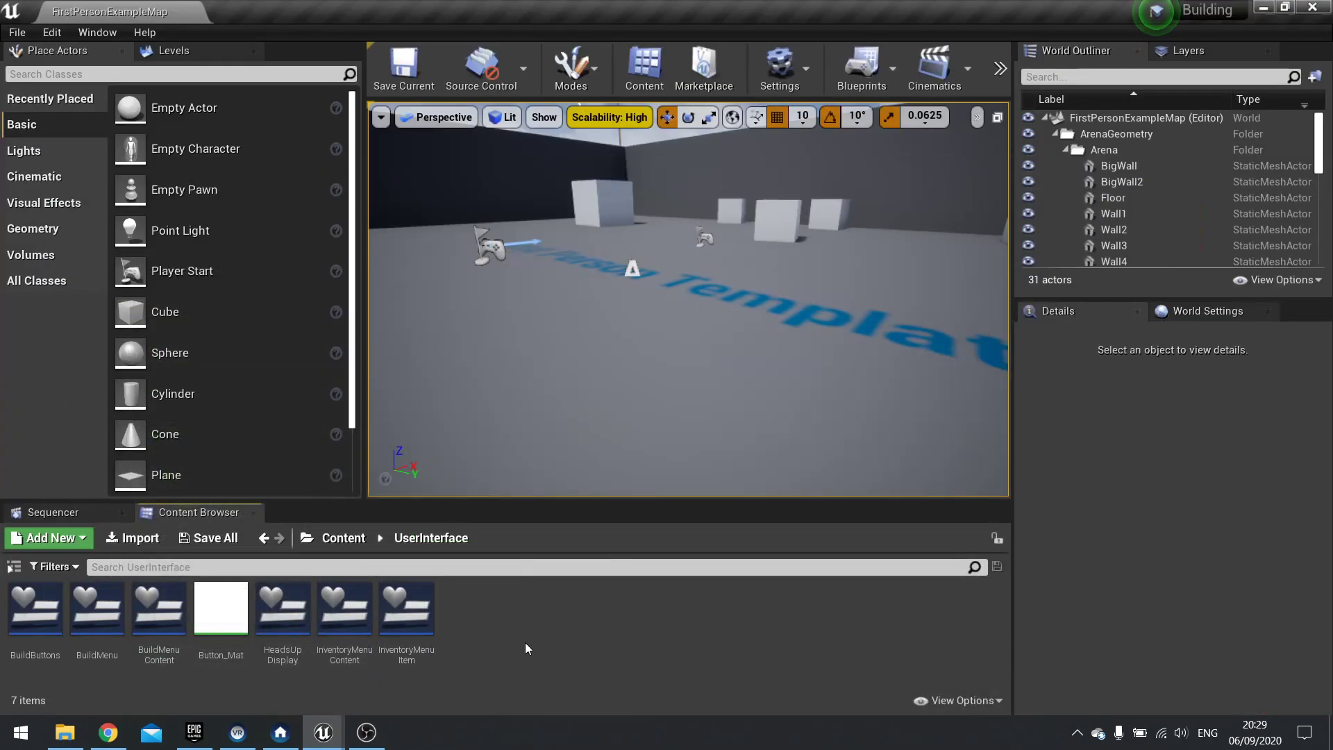
Create a folder named Inventory in Content and open it.
click(342, 539)
right_click(589, 609)
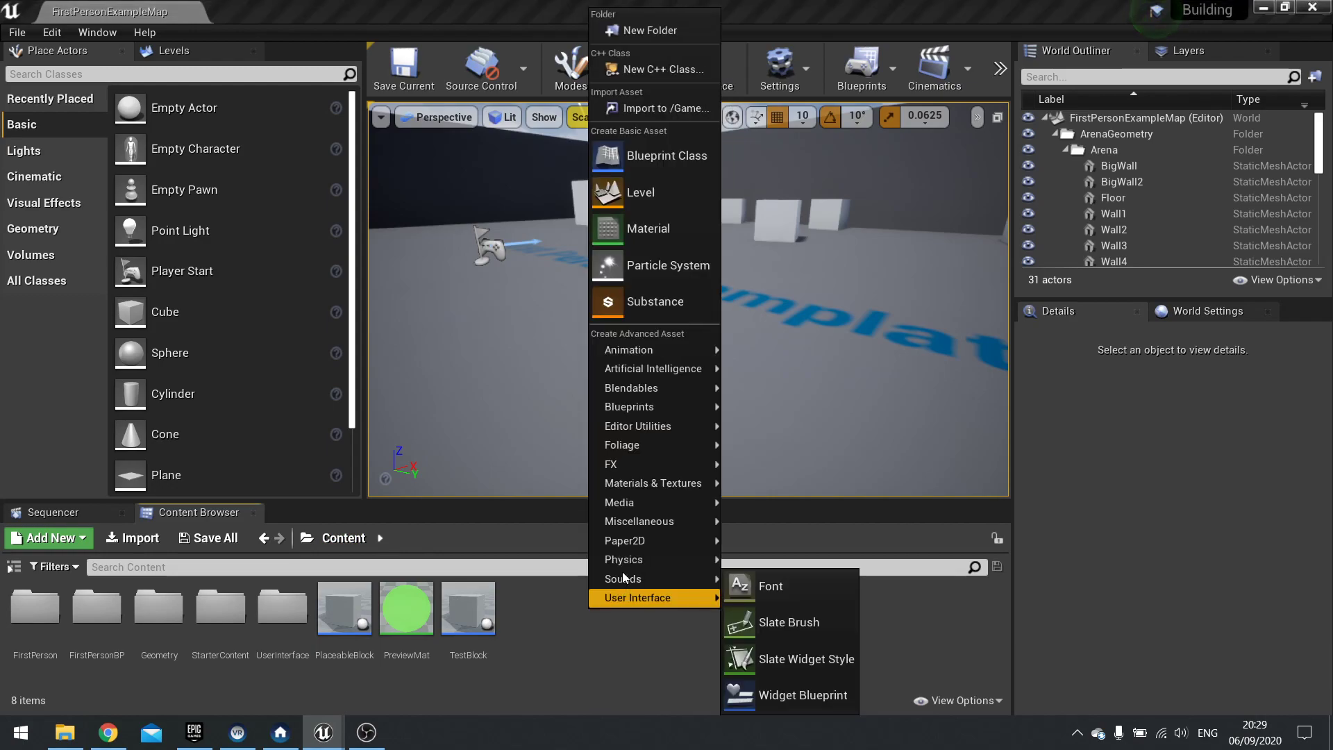
click(645, 31)
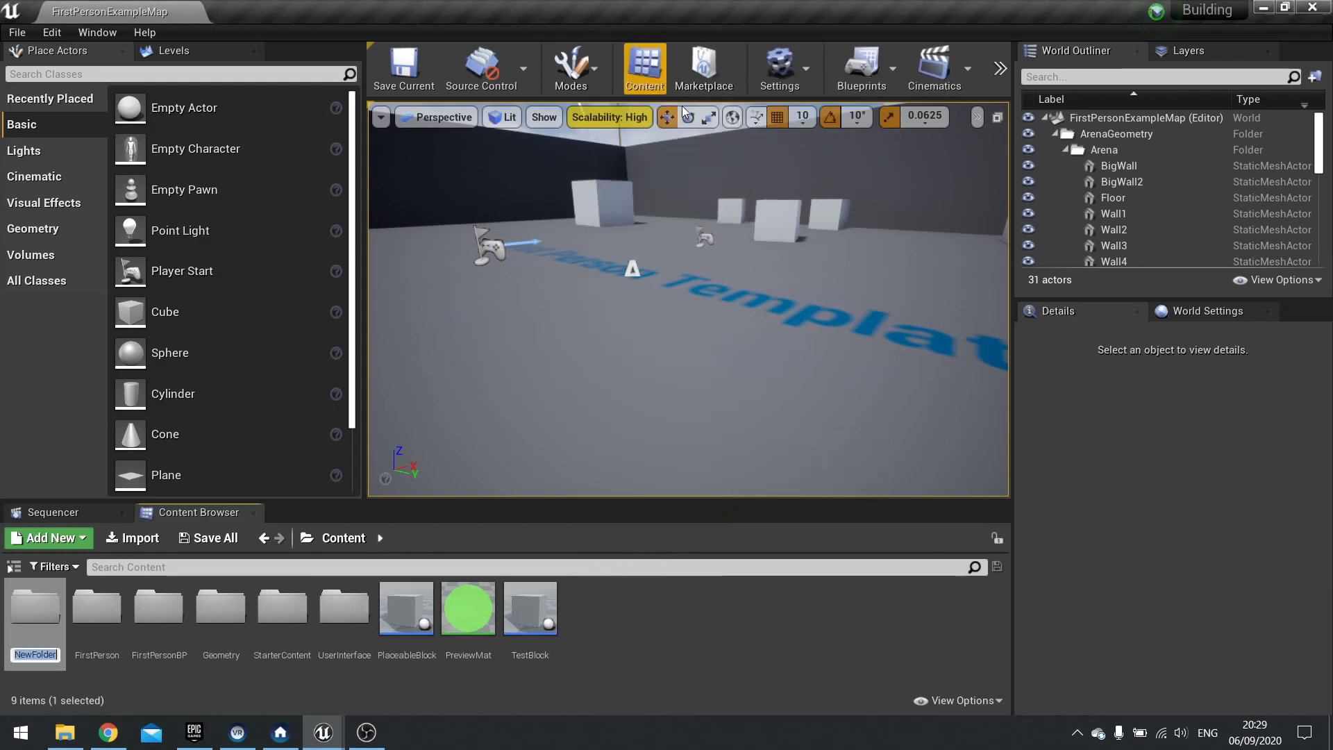
text(Inventory)
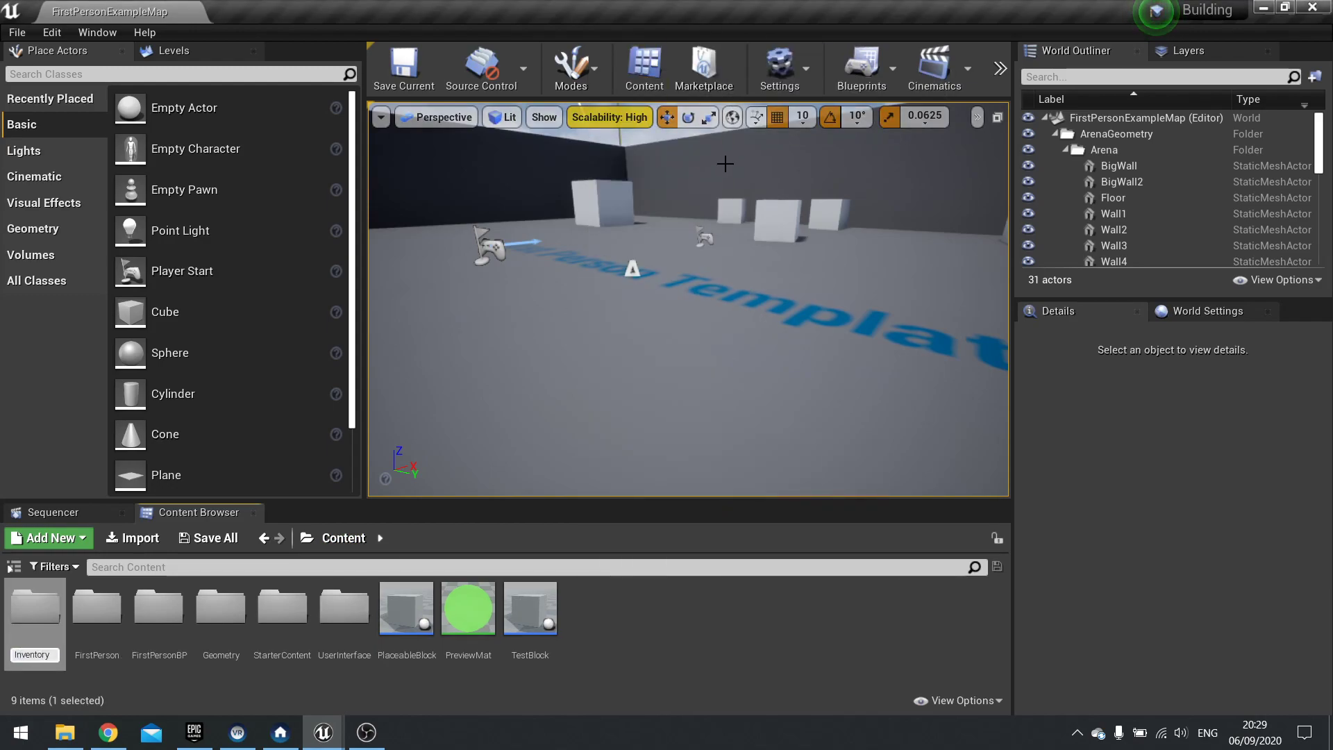
key(Return)
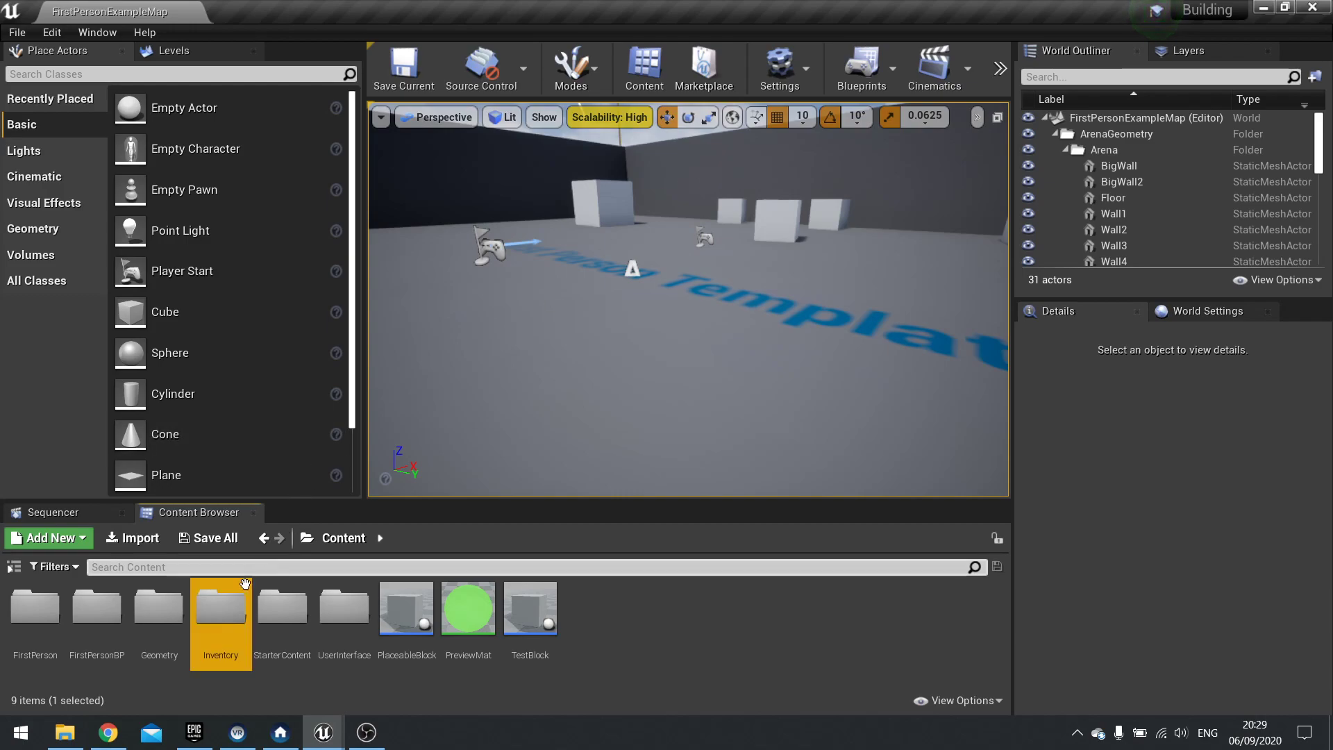
double_click(223, 607)
Create a Structure asset named ItemStructure in Inventory and open it for editing.
right_click(330, 609)
mouse_move(392, 596)
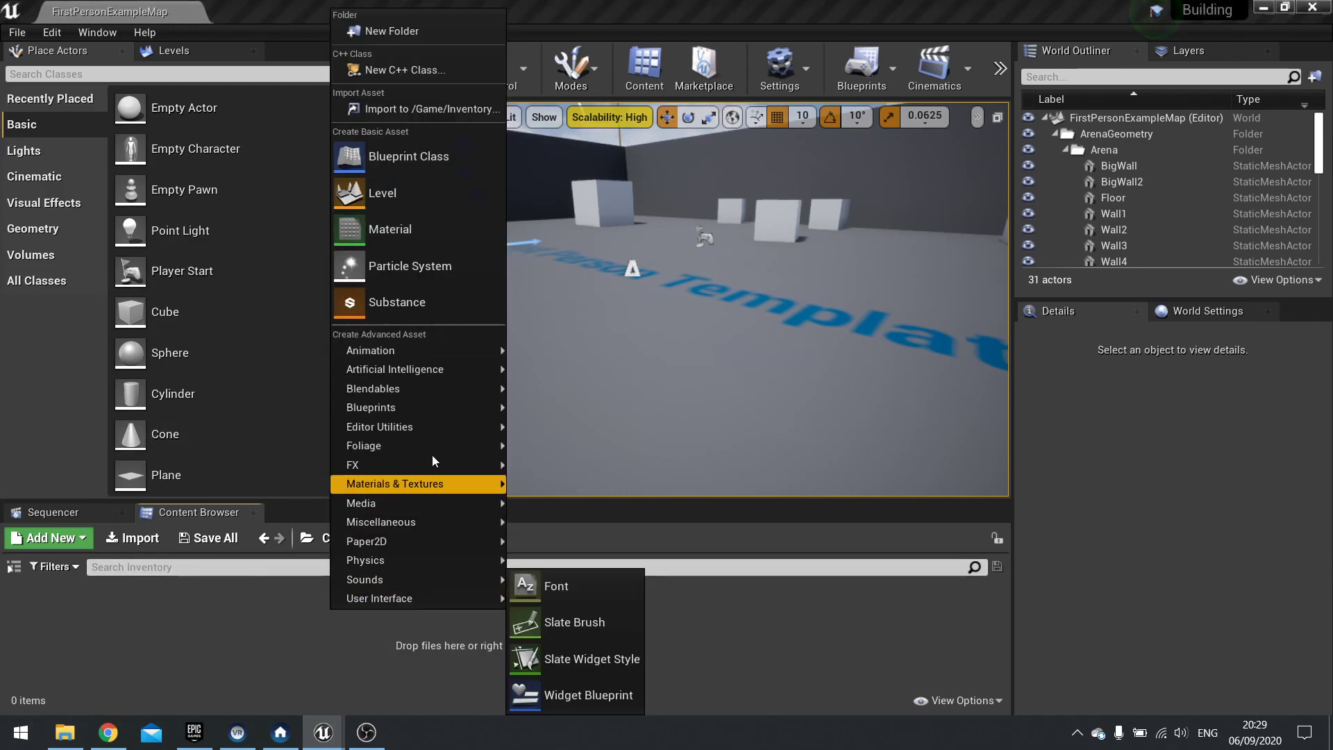
mouse_move(429, 406)
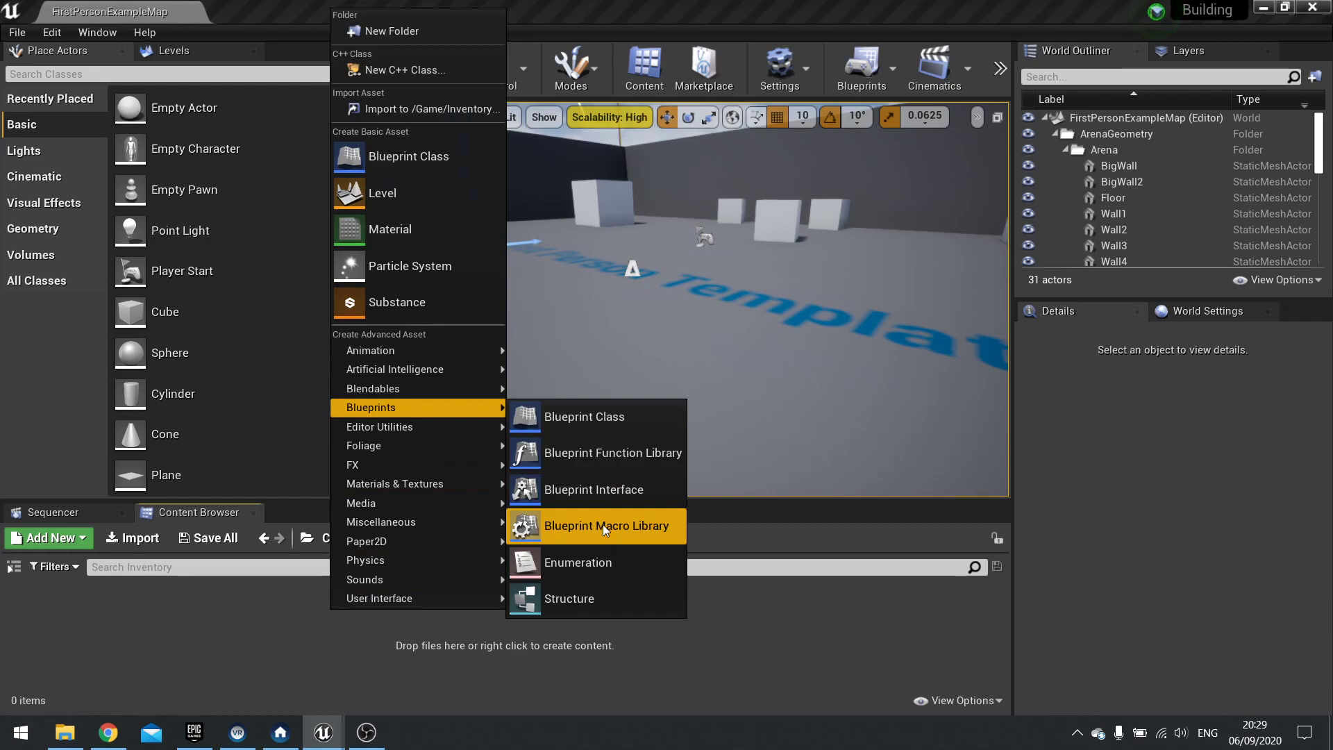
click(594, 602)
text(In)
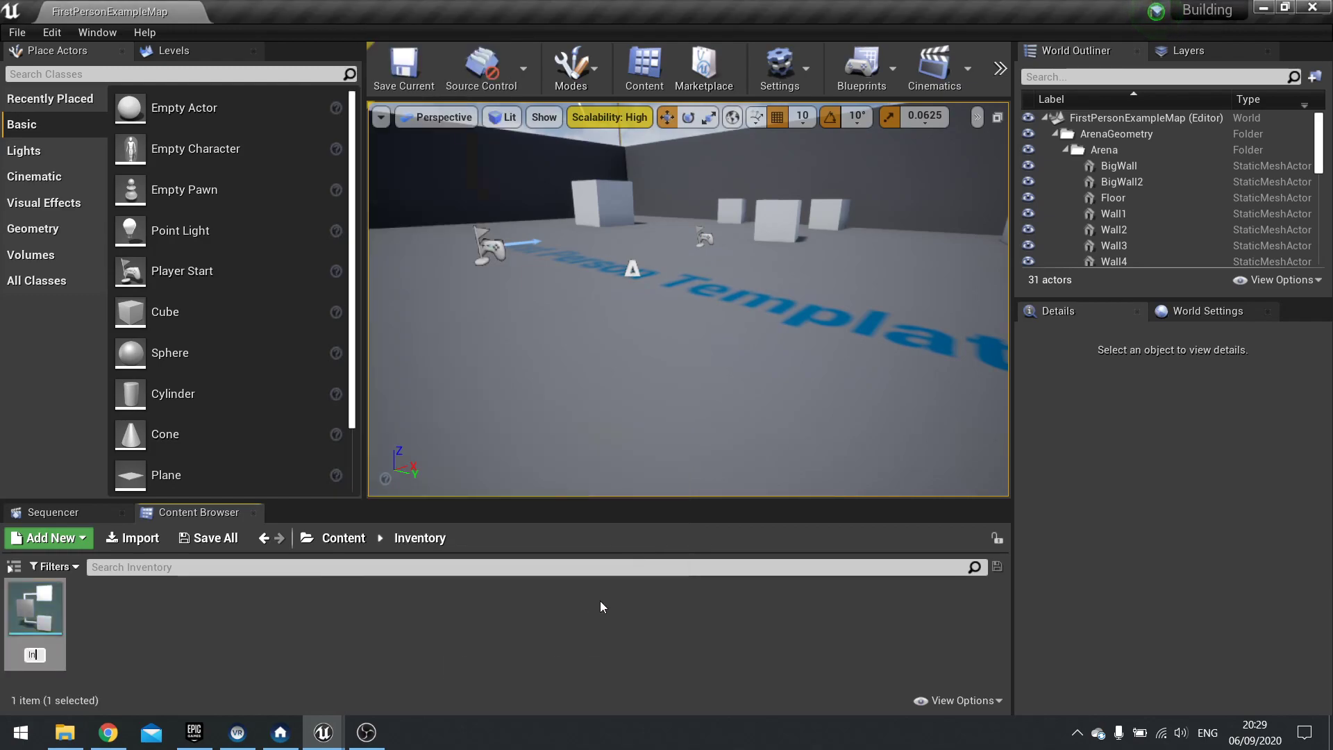
text(vent)
key(BackSpace)
key(BackSpace)
key(BackSpace)
text(ructure)
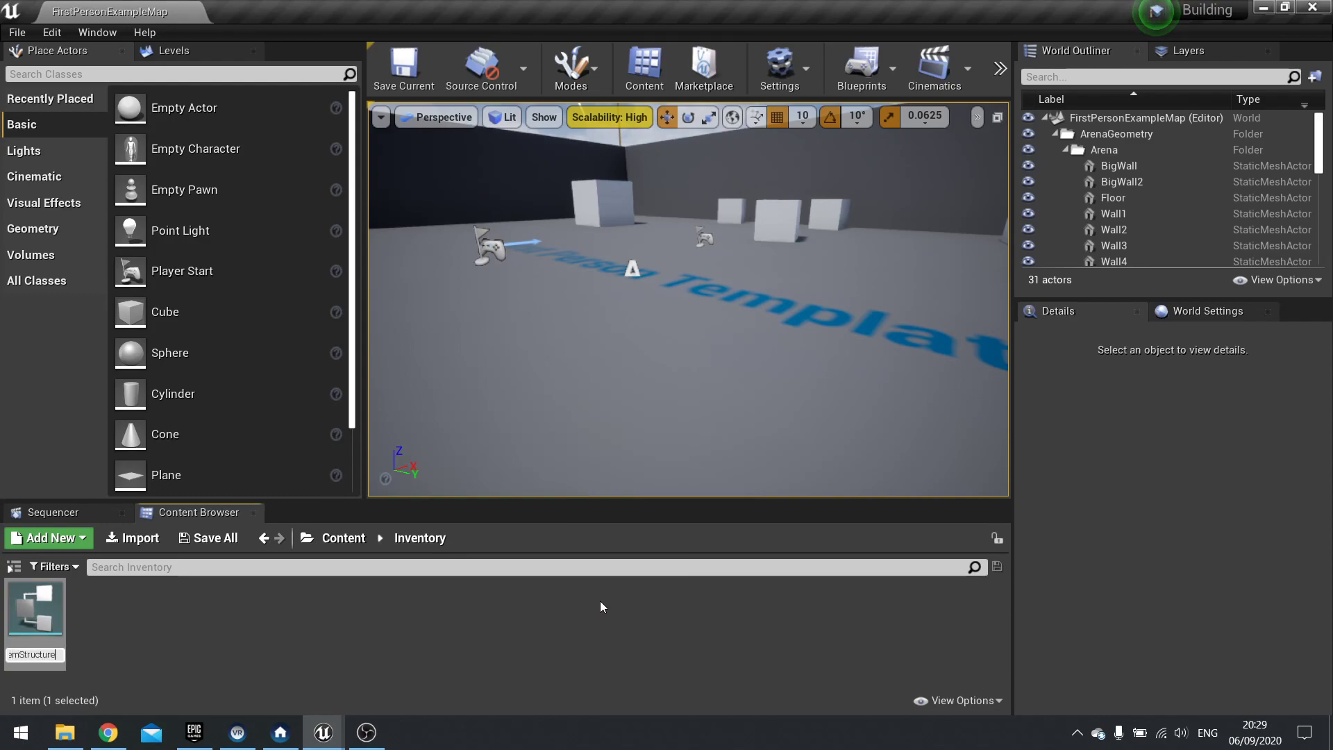
key(Return)
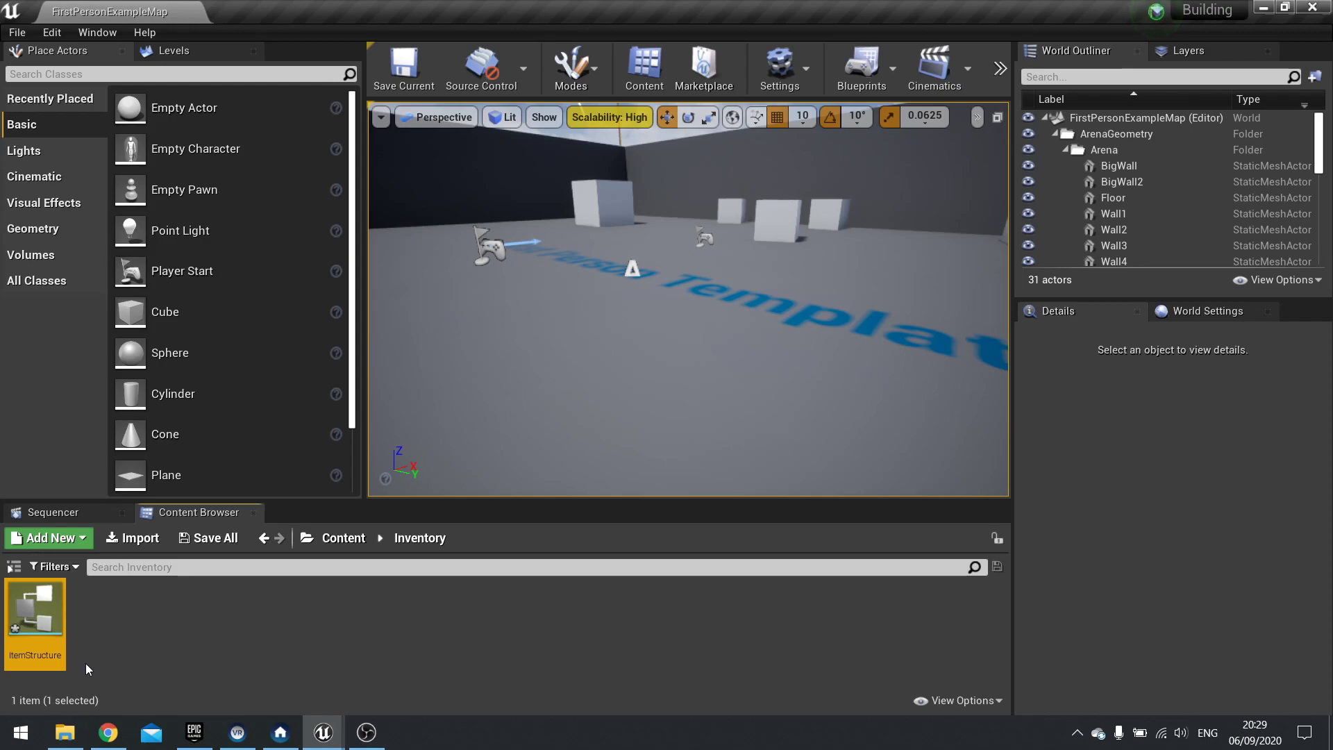
double_click(47, 618)
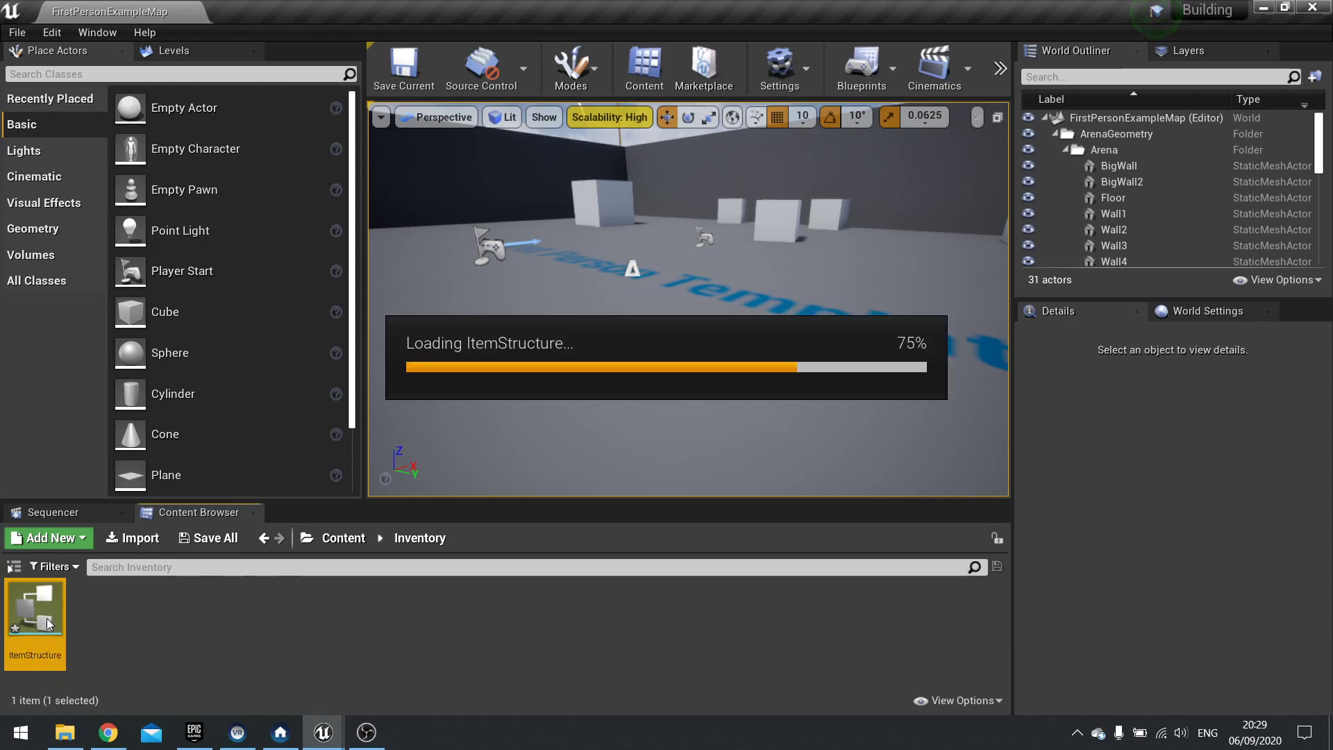
Rename the default member to ItemName and make it a Text type.
drag(92, 181, 2, 186)
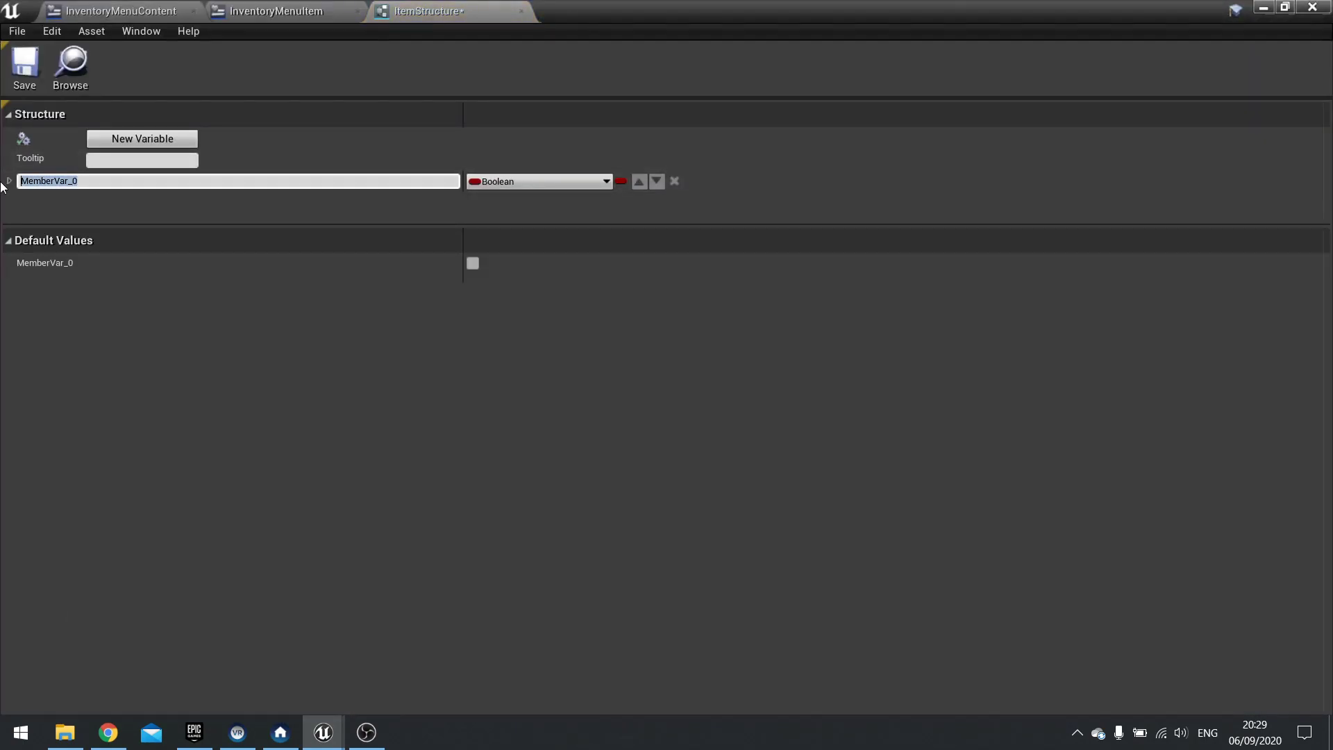
text(ItemName)
key(Return)
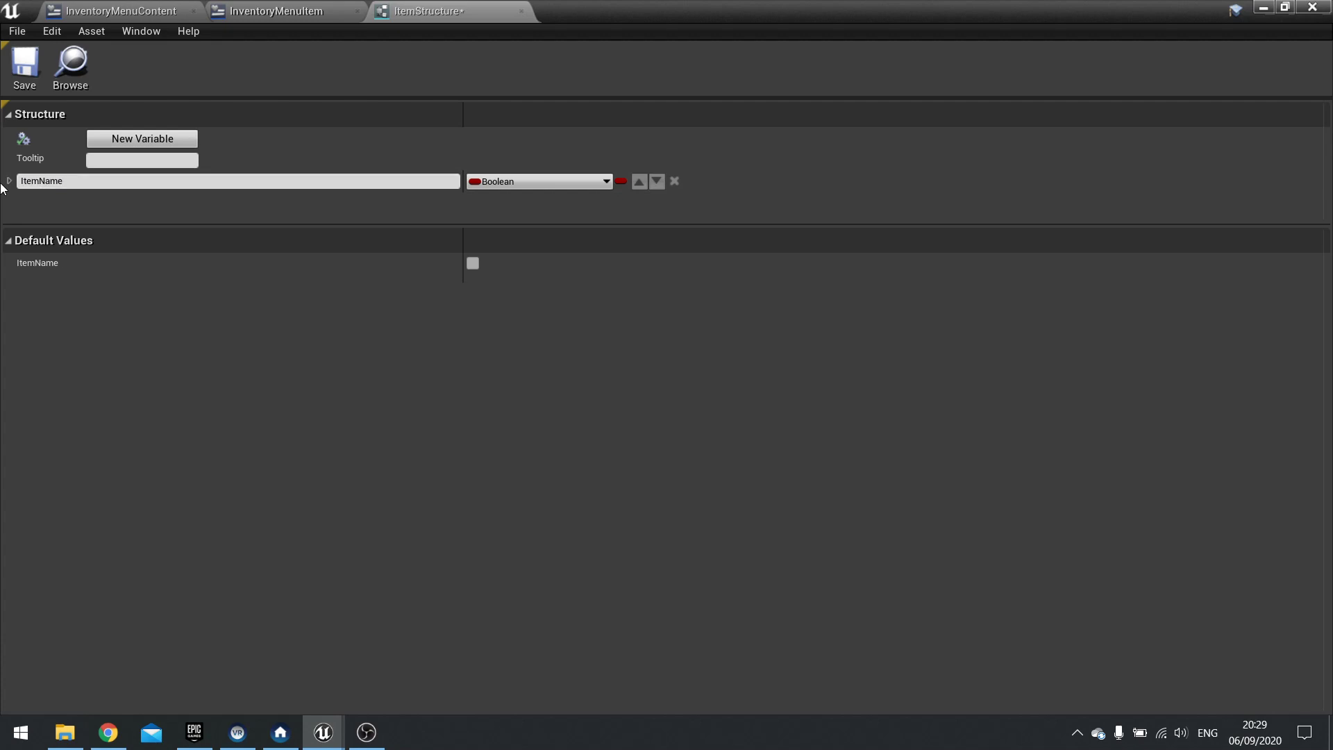
click(507, 180)
click(401, 353)
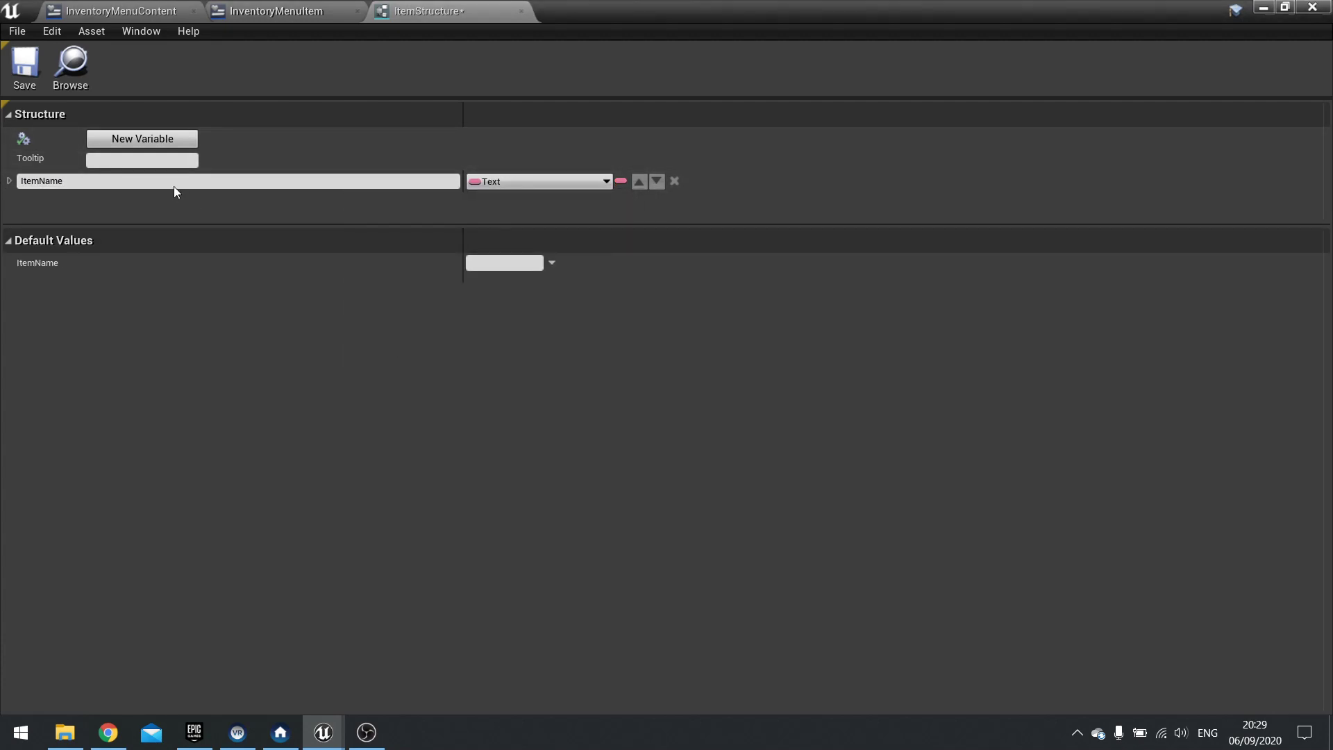
Add a second member named Thumbnail of type Texture 2D.
click(160, 139)
drag(7, 203, 7, 210)
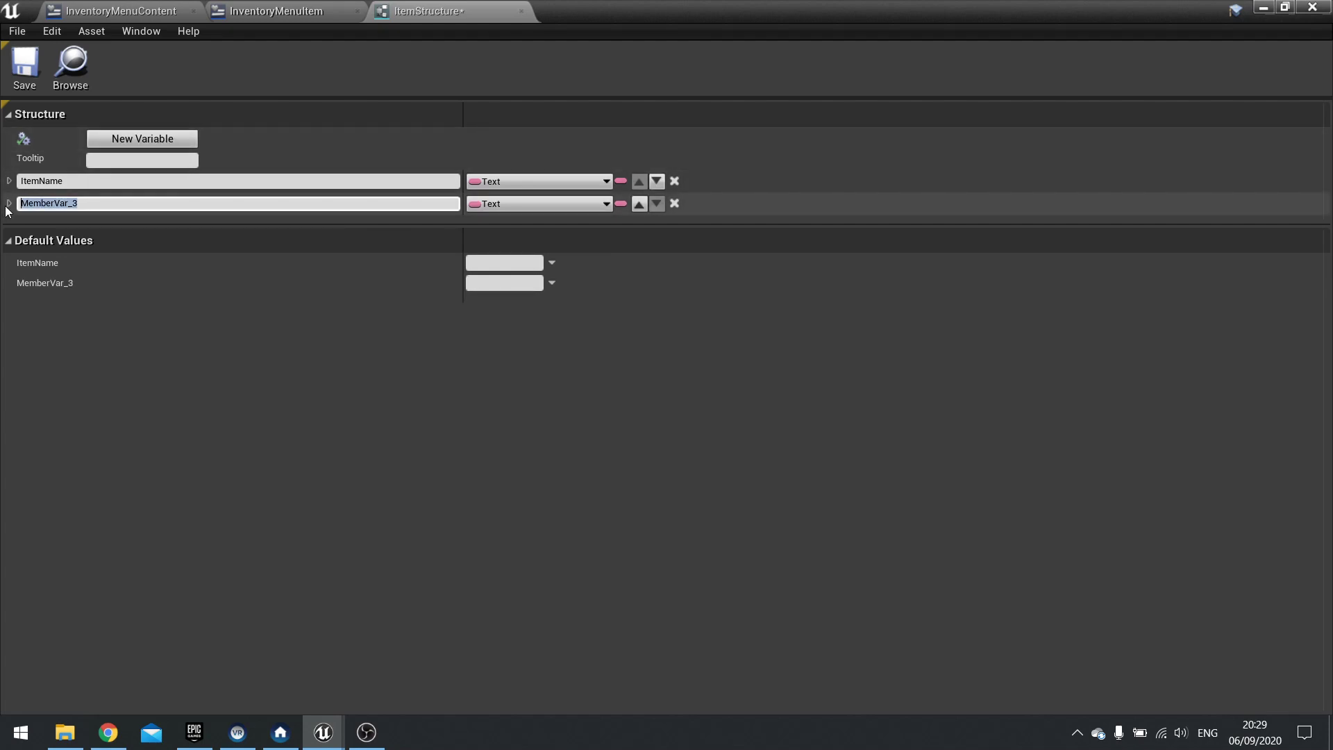
text(Thumbnail)
key(Return)
click(480, 207)
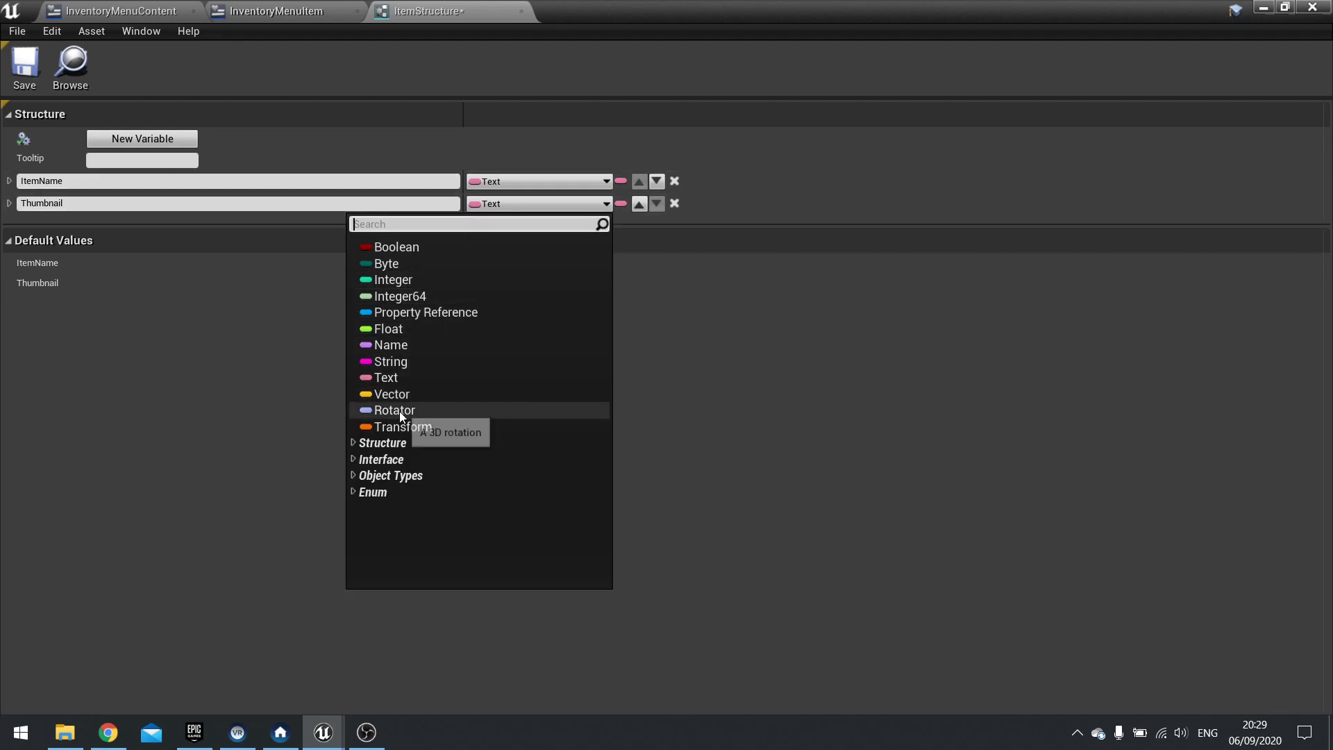
text(textu)
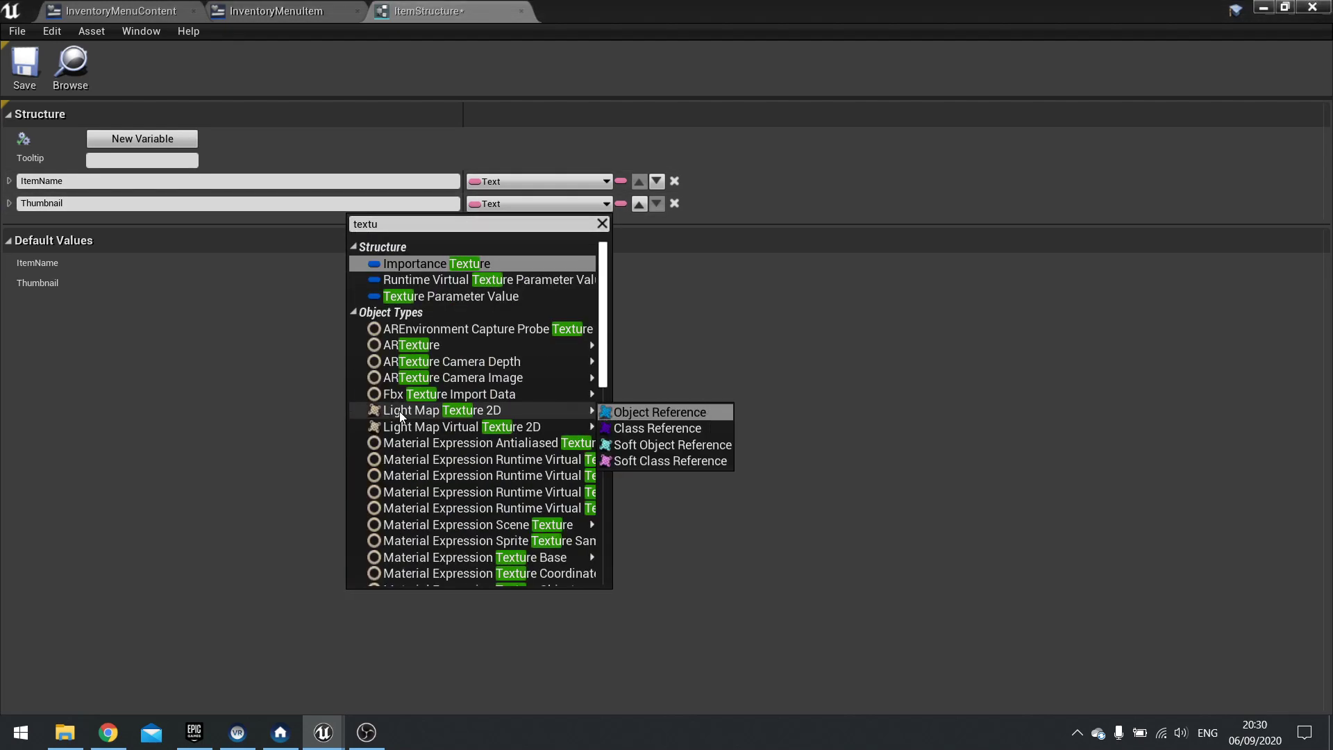
scroll(478, 486, down, 5)
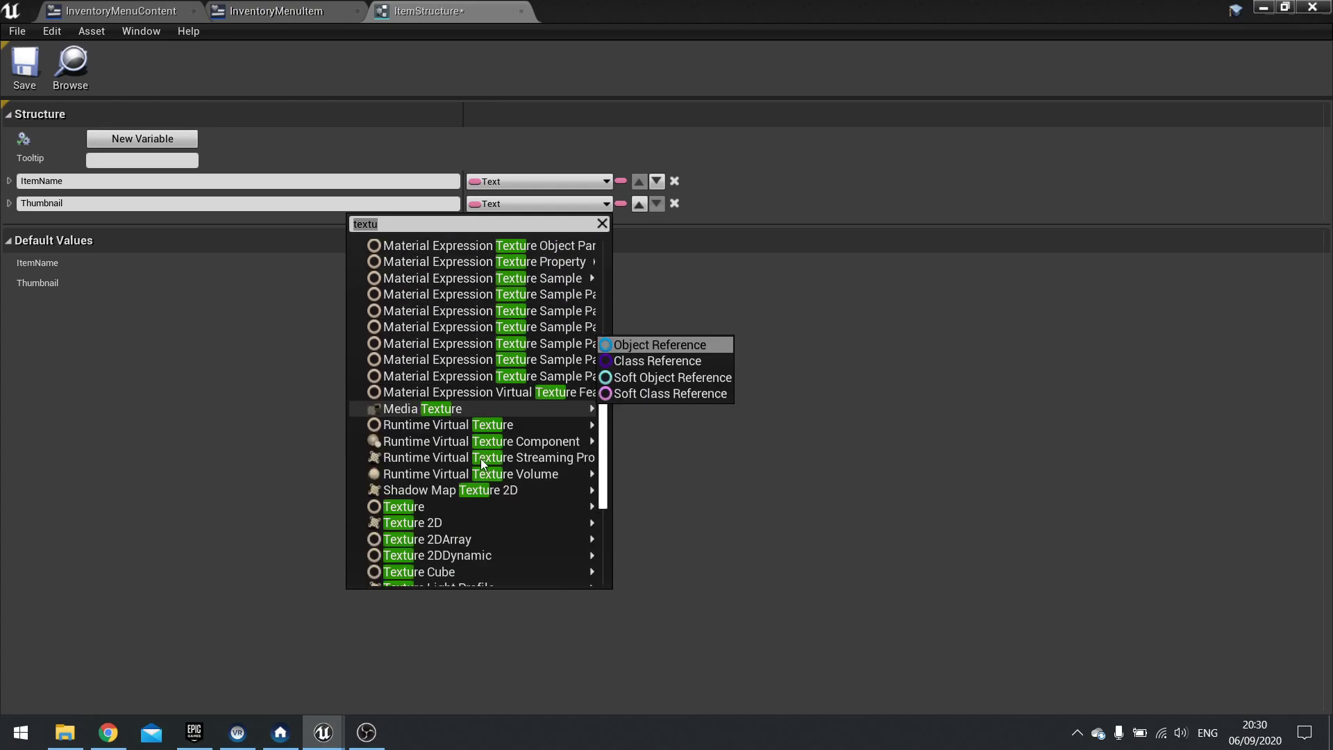
scroll(480, 459, down, 2)
click(451, 465)
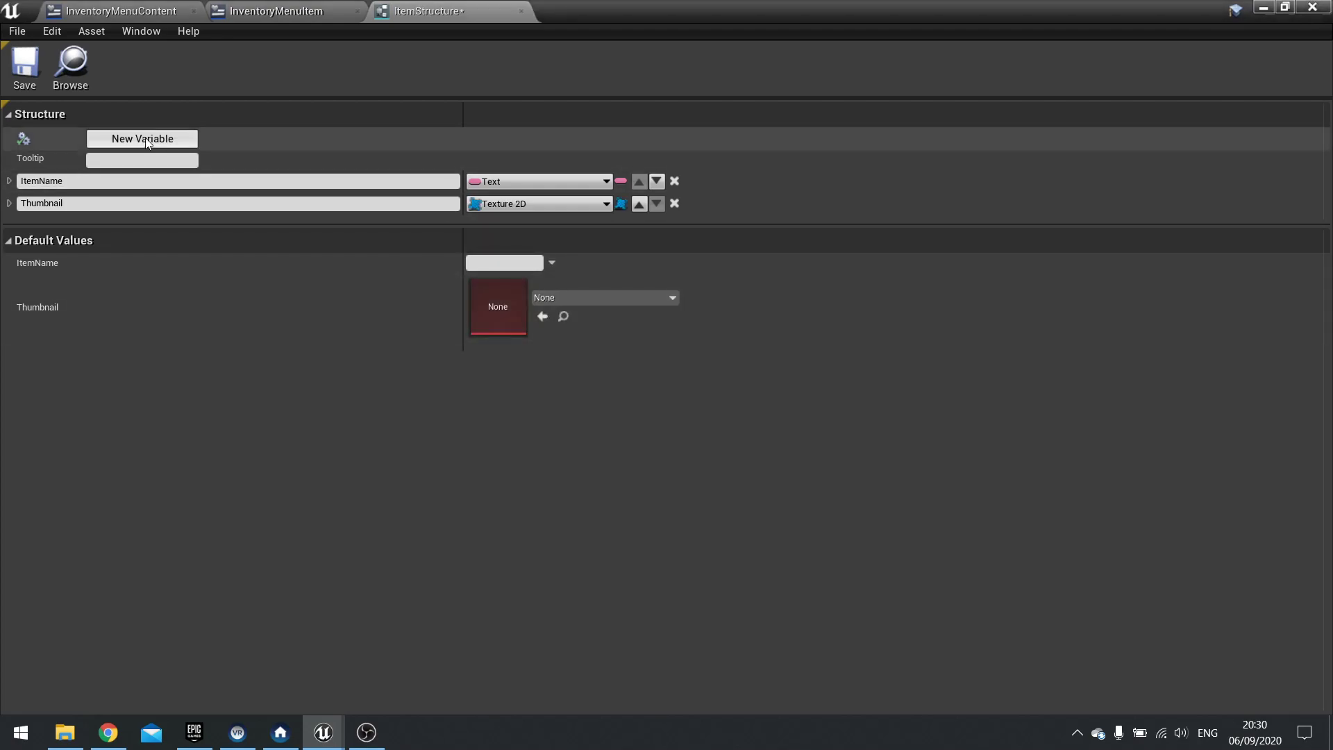
Add a third member named Mesh of type Static Mesh.
click(144, 138)
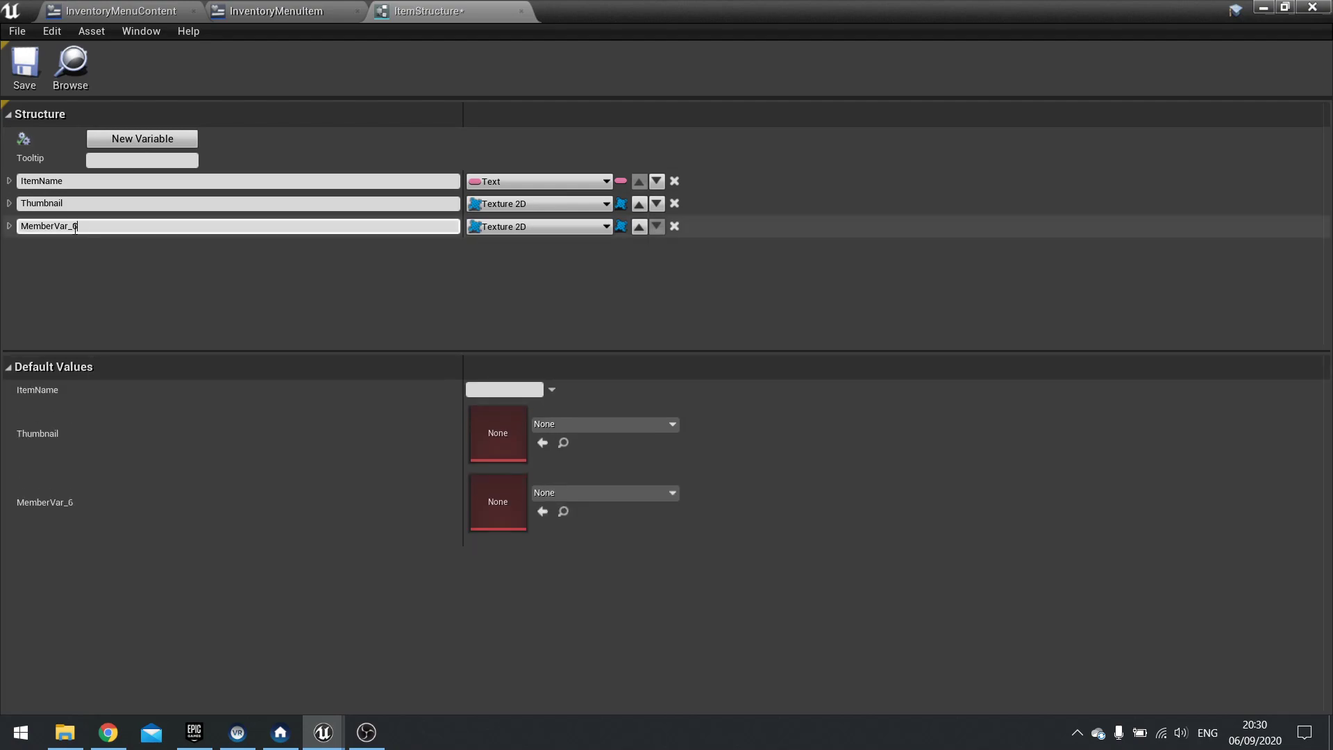
click(75, 229)
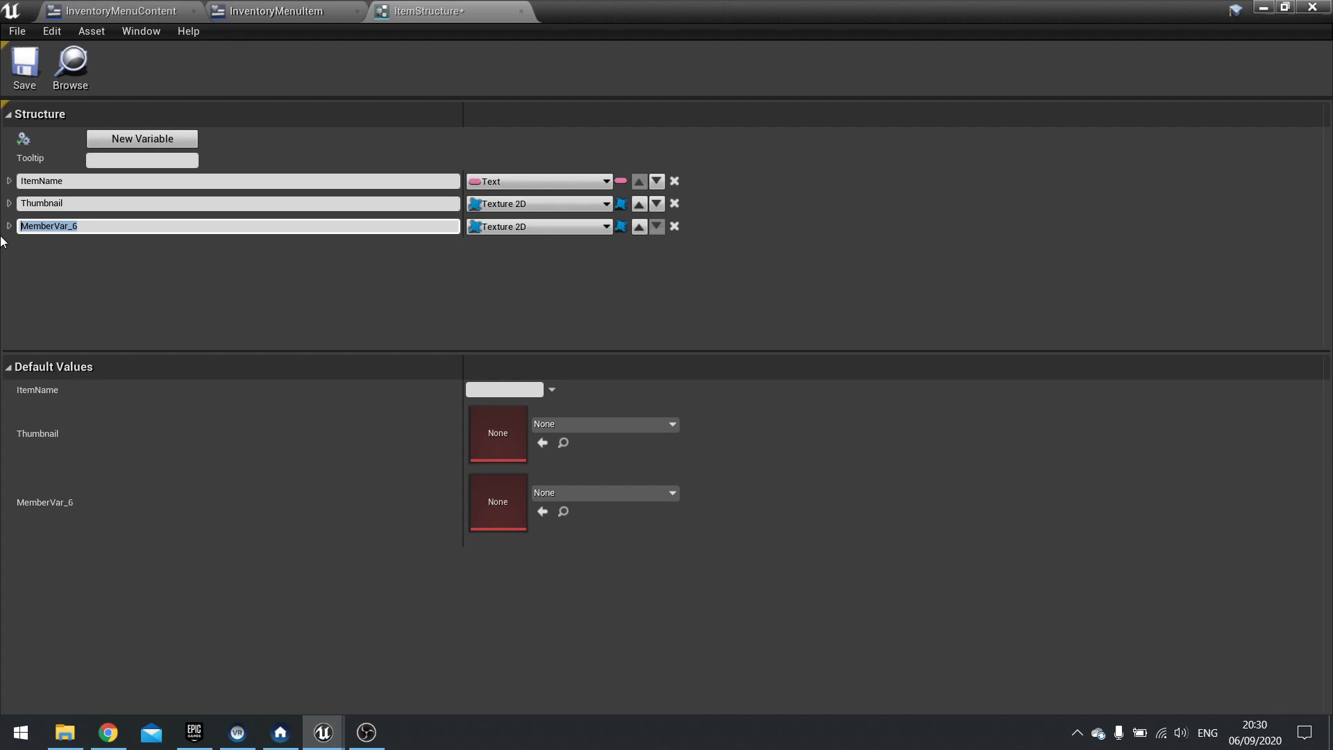
text(Mesh)
key(Return)
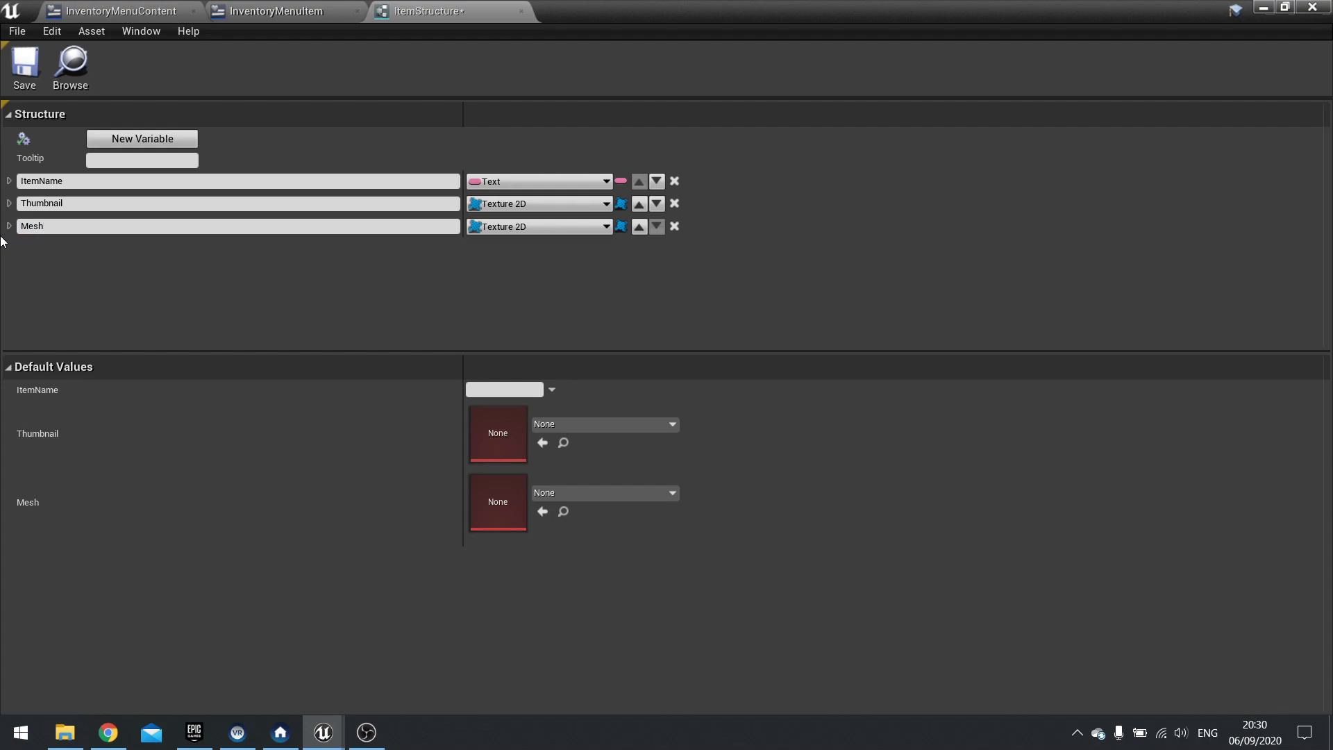
click(538, 226)
text(stat)
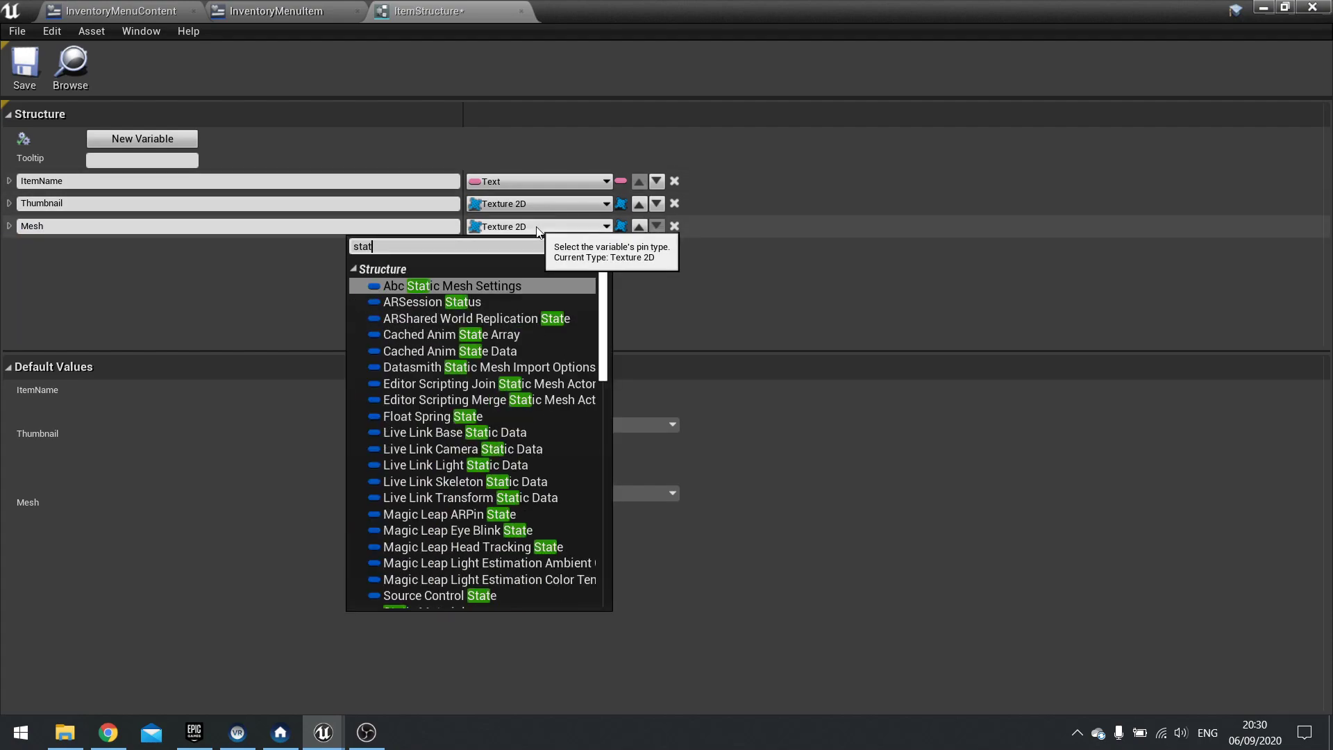
text(ic mesh)
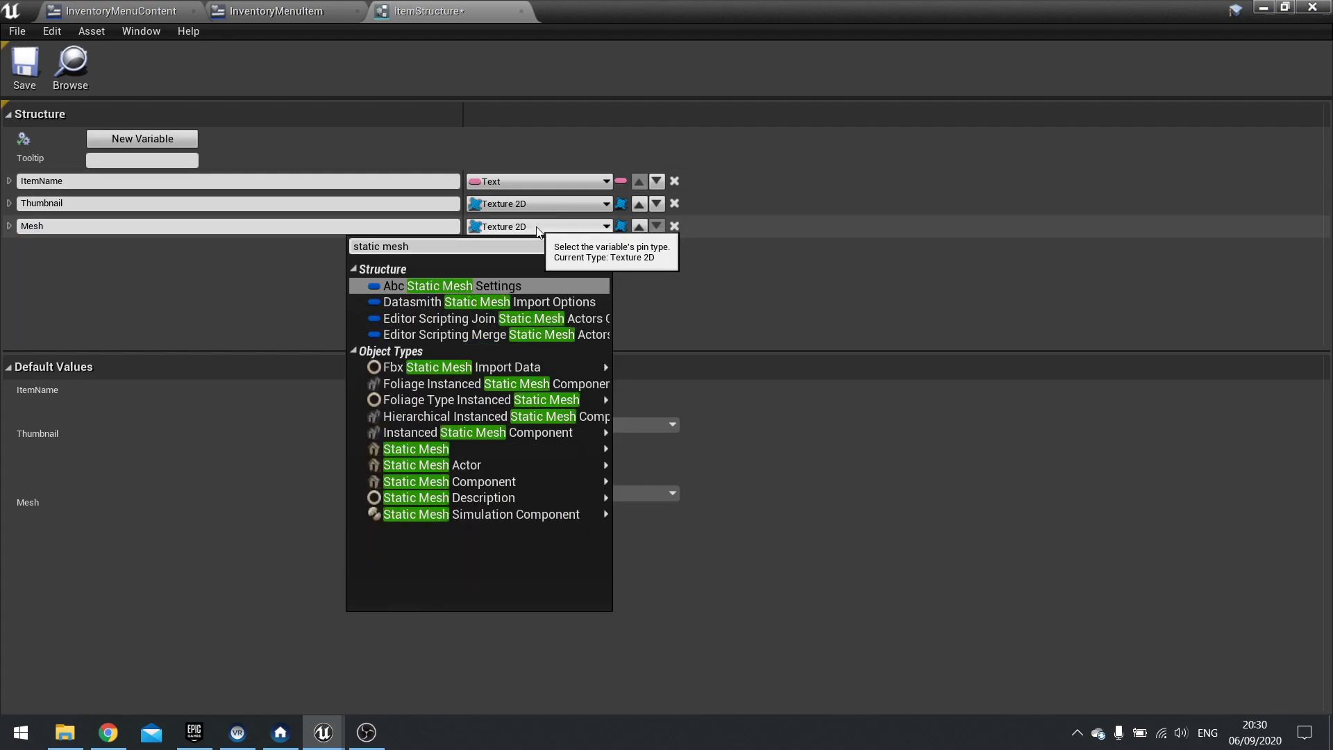
mouse_move(444, 449)
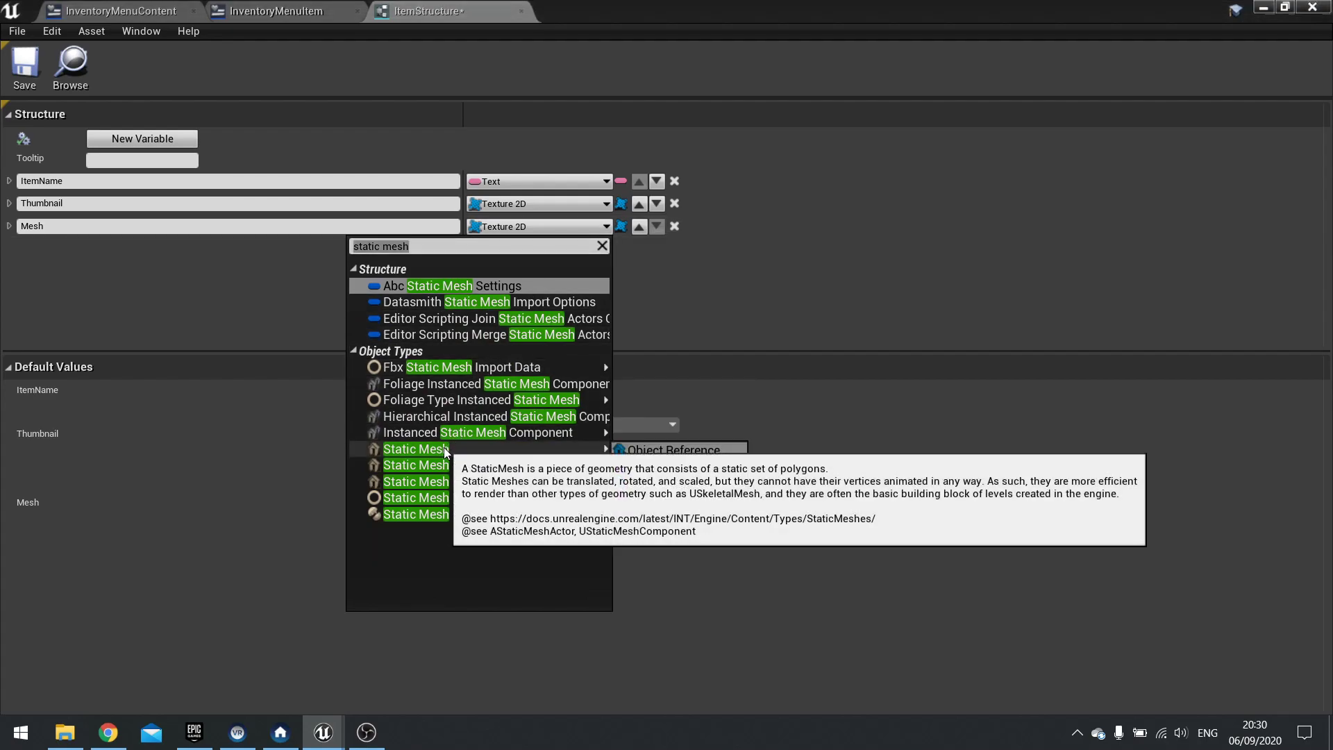
click(674, 450)
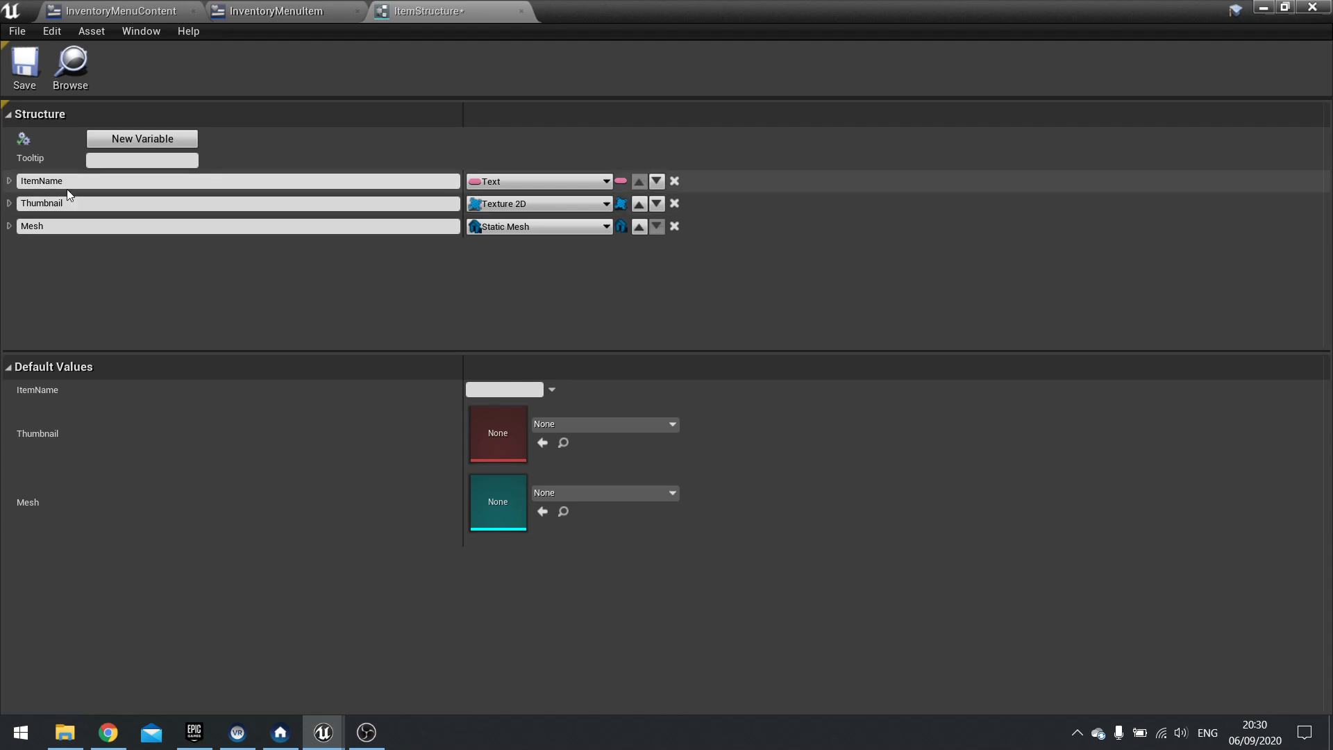
Save and close the ItemStructure editor.
click(26, 84)
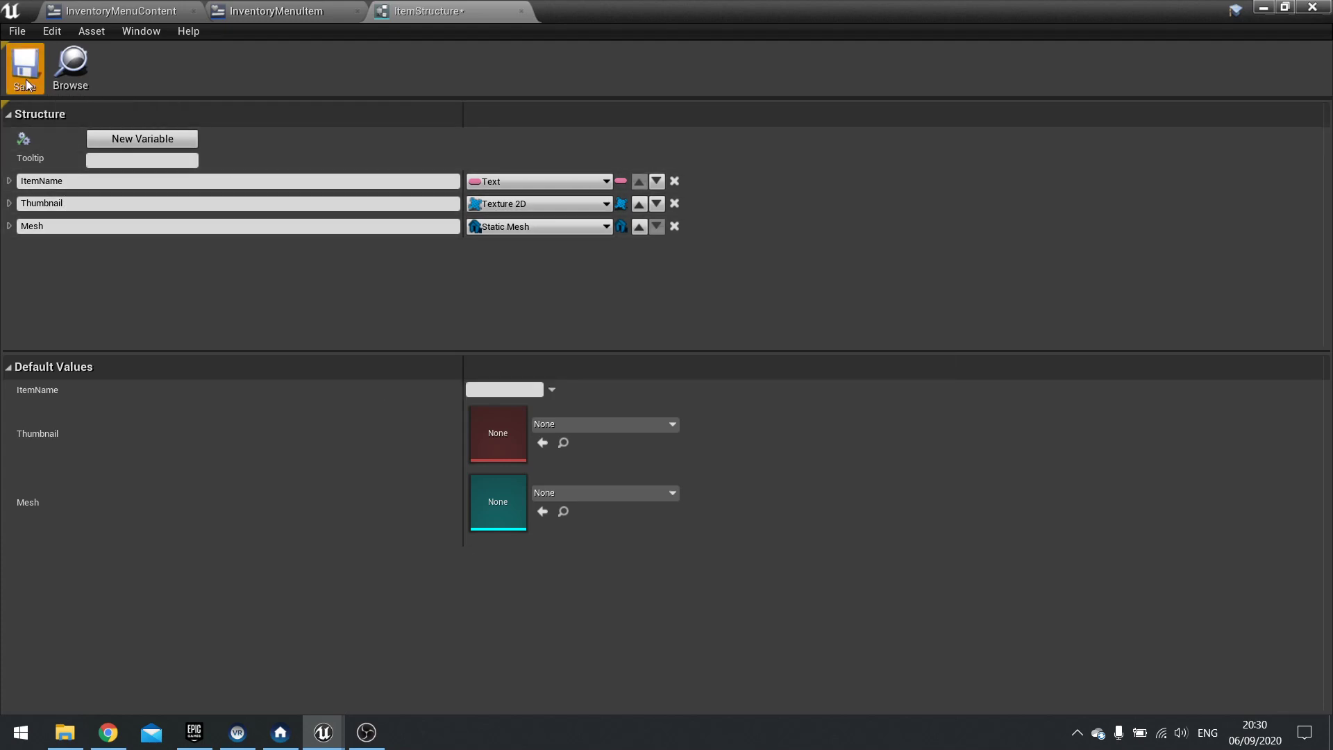
click(522, 11)
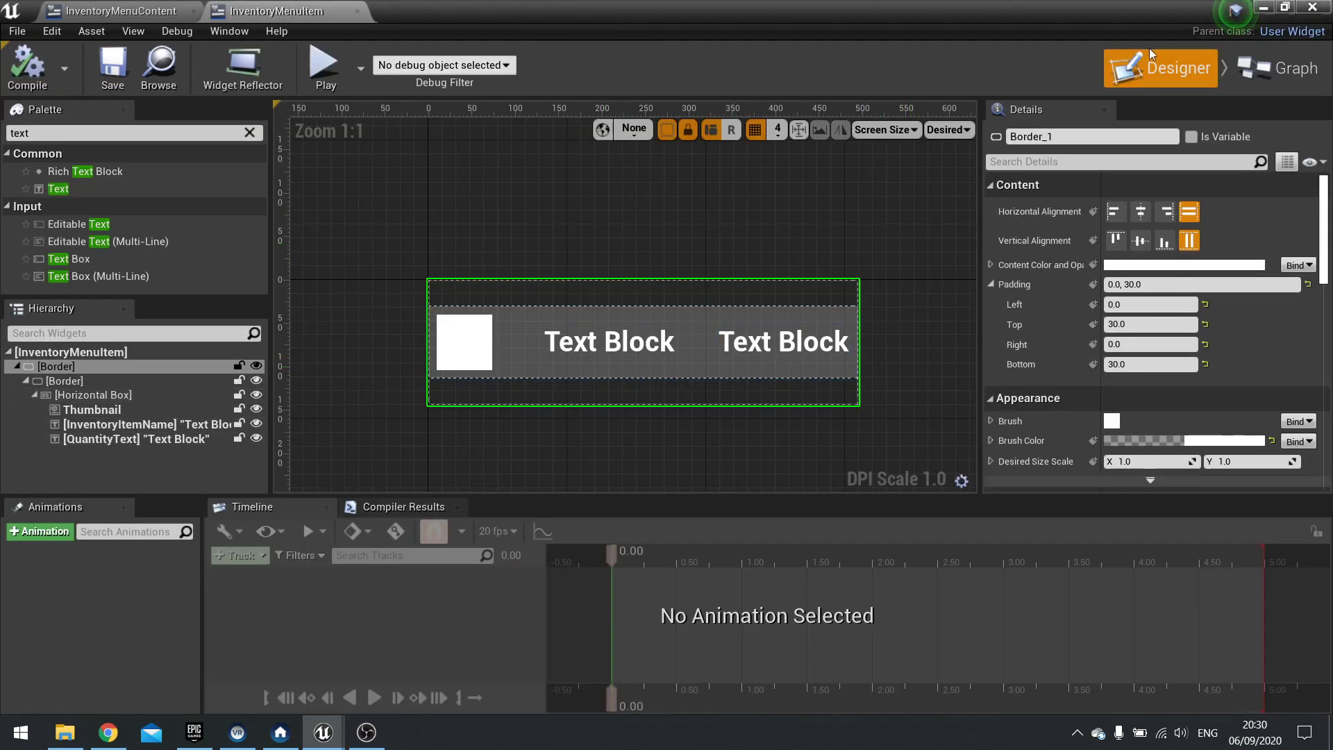
click(1270, 7)
In InventoryMenuItem's graph, add an ItemDetails variable of type Item Structure and compile.
click(1281, 68)
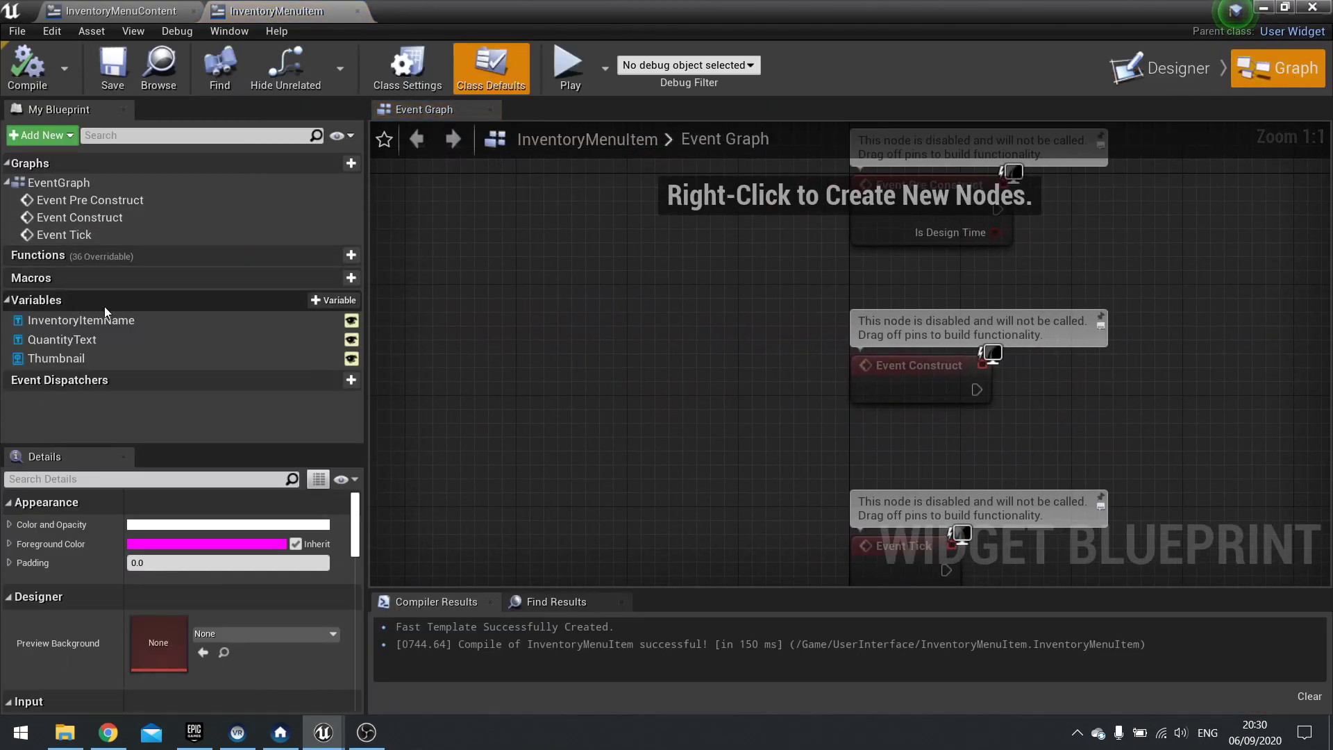
click(323, 301)
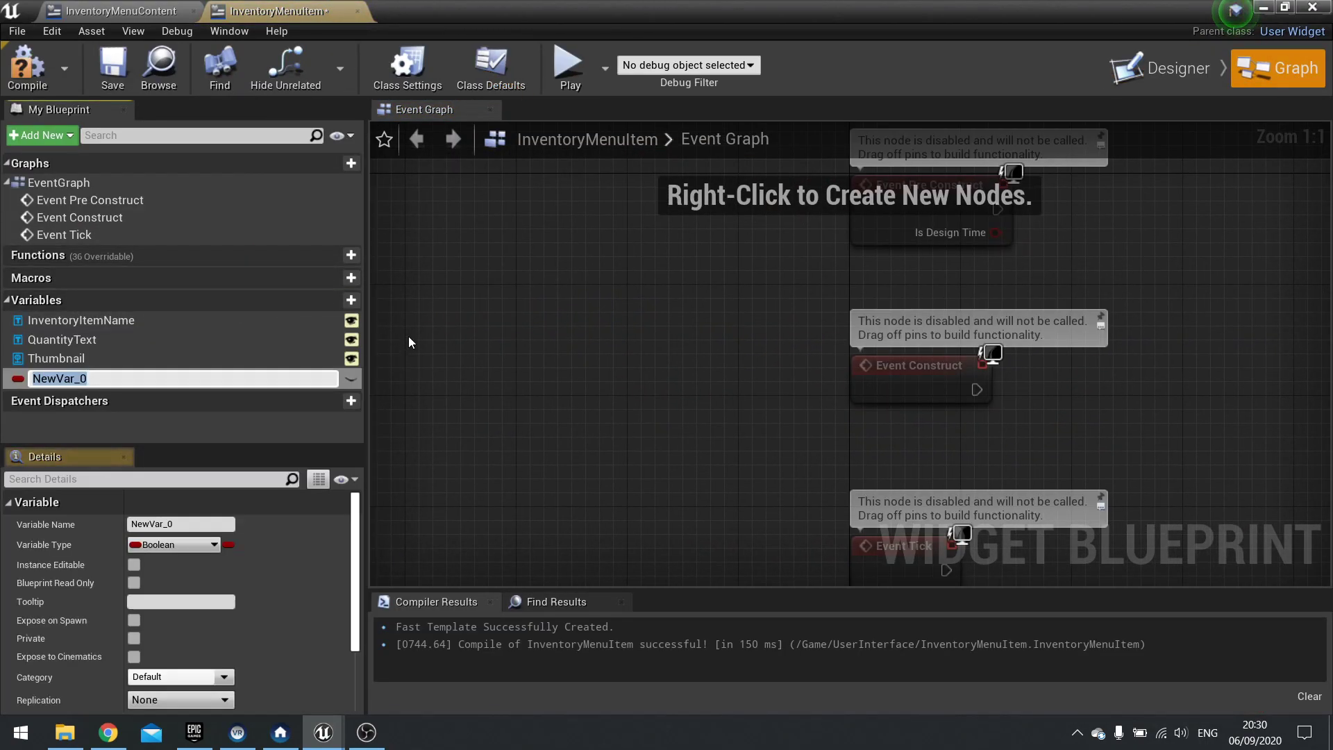
text(ItemDeta)
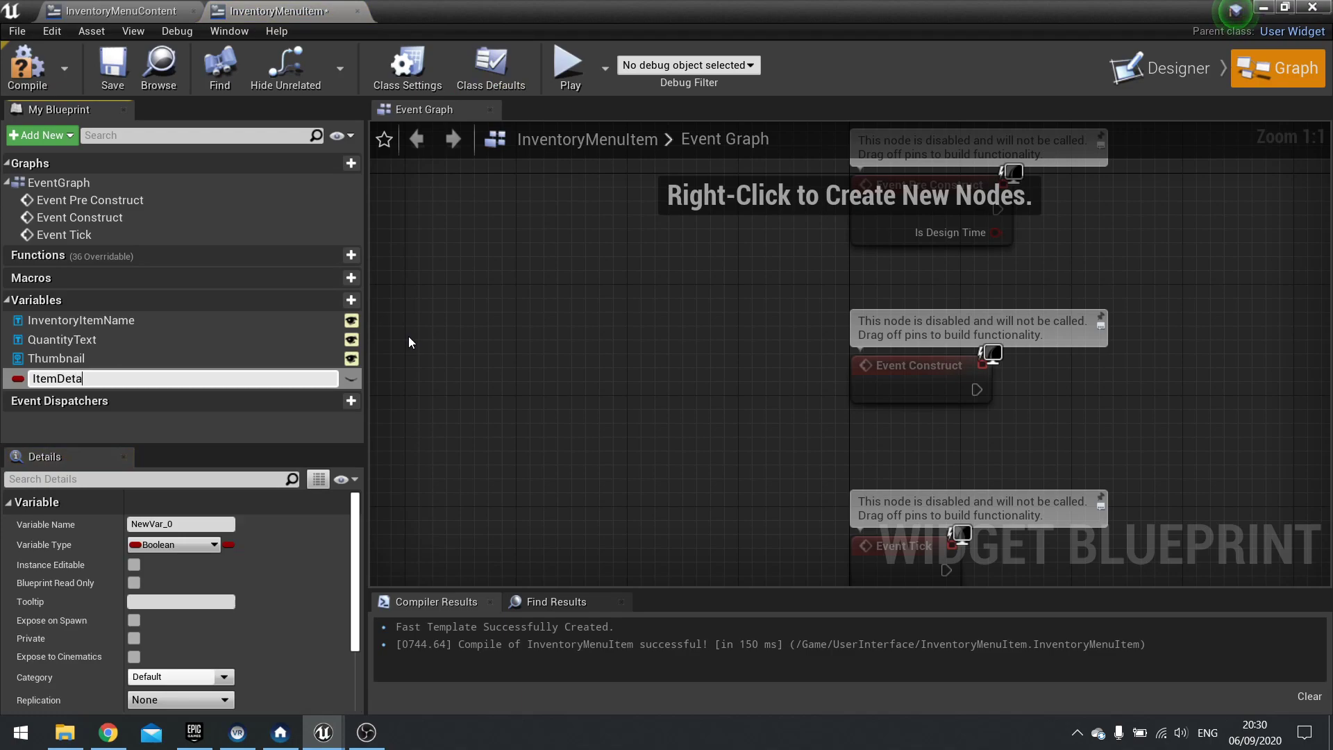
text(ils)
key(Return)
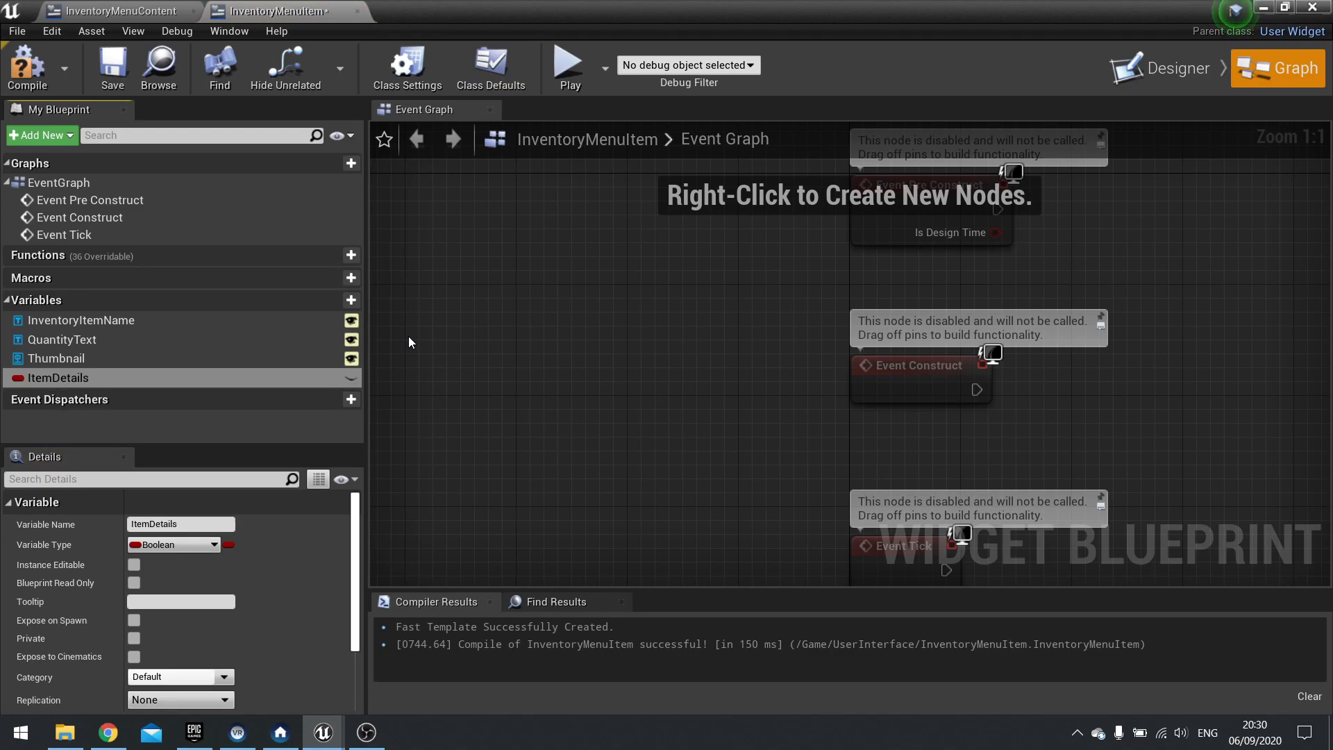
click(177, 544)
text(ite)
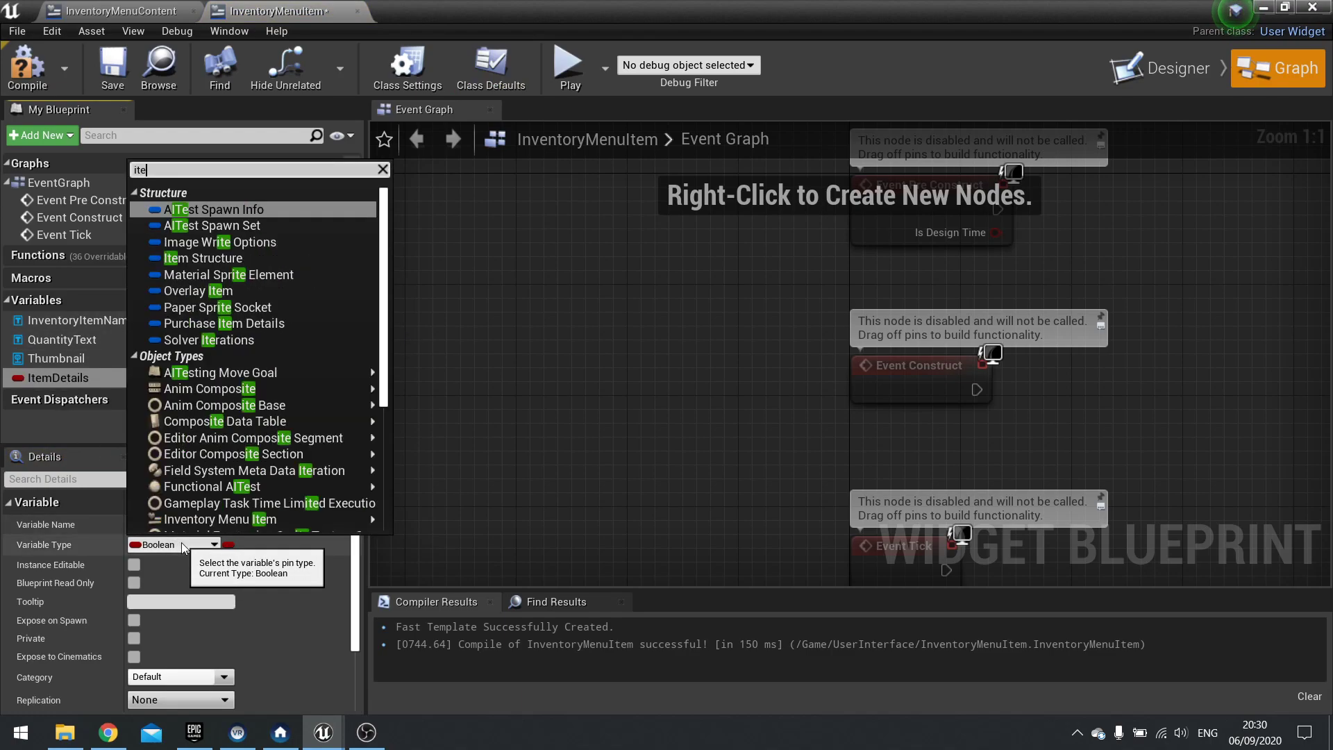
text(m st)
key(Return)
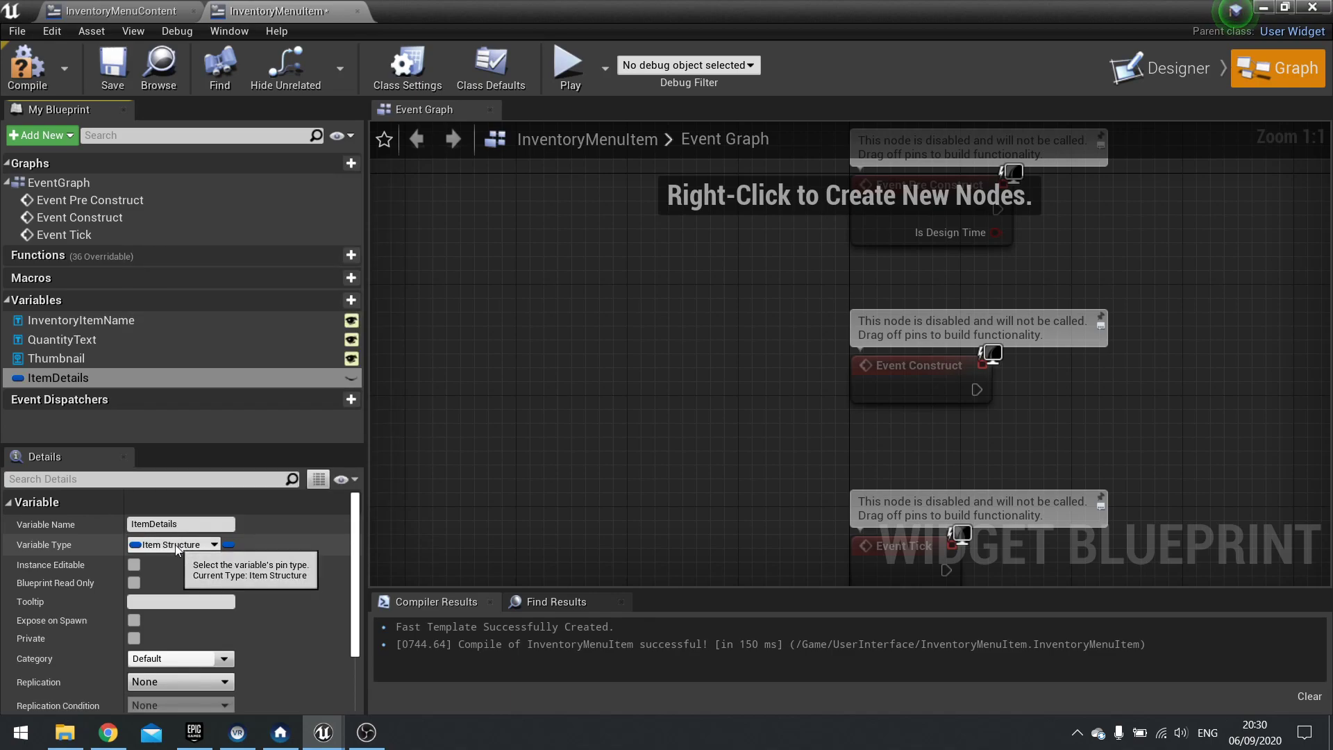
click(26, 66)
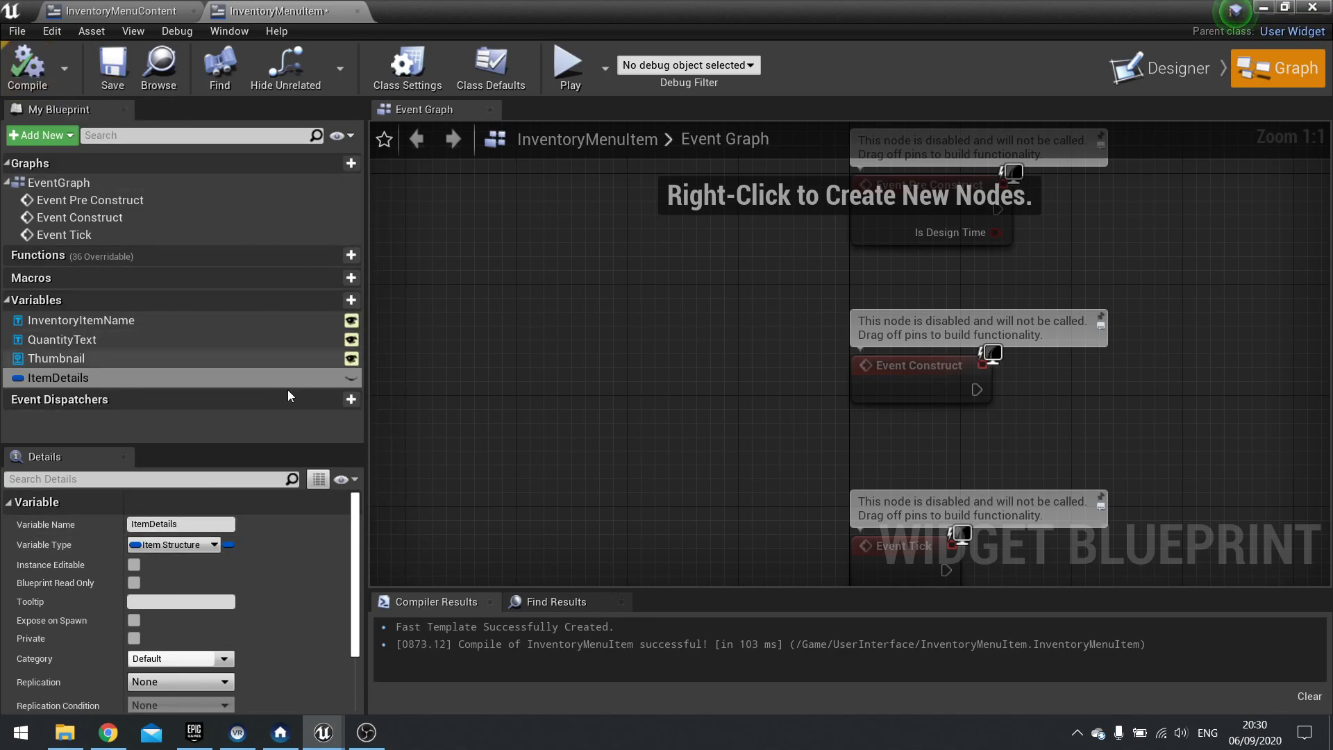
Add an Integer variable named Quantity and compile the widget again.
click(332, 299)
text(Q)
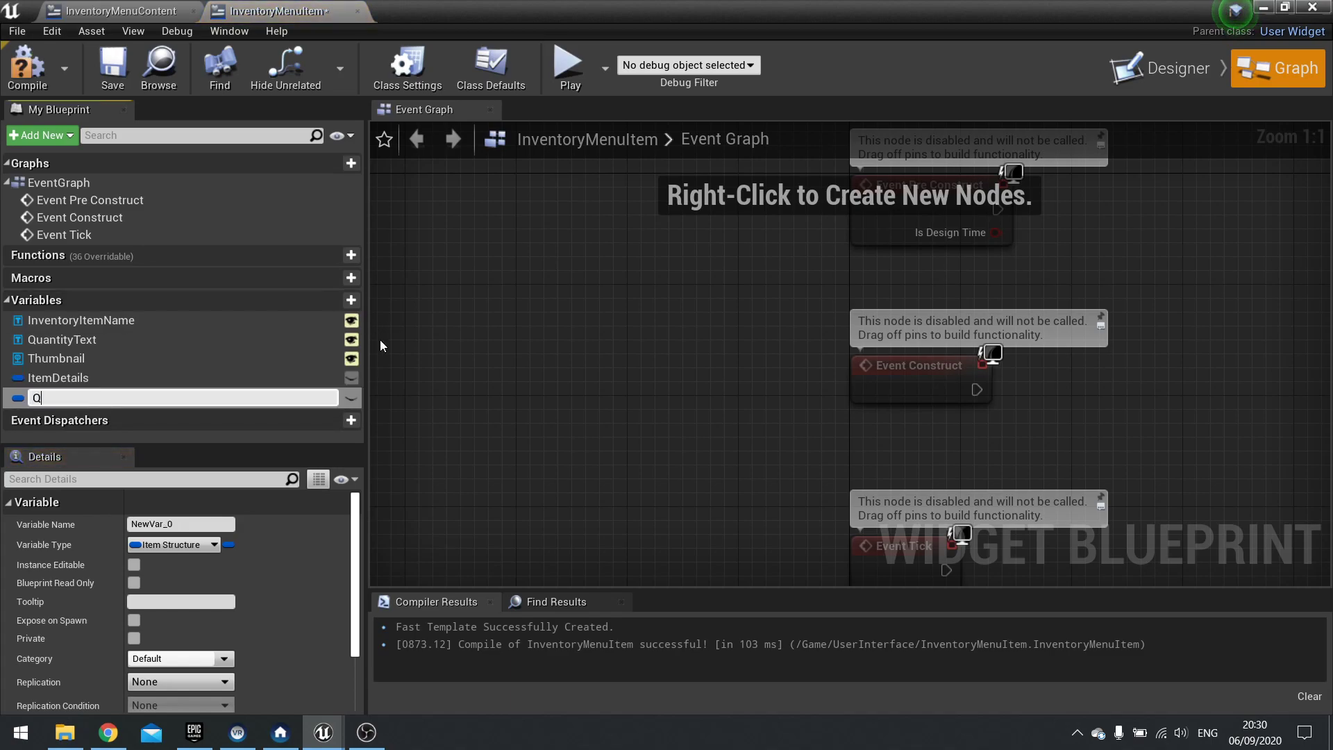
text(uantity)
key(Return)
click(211, 543)
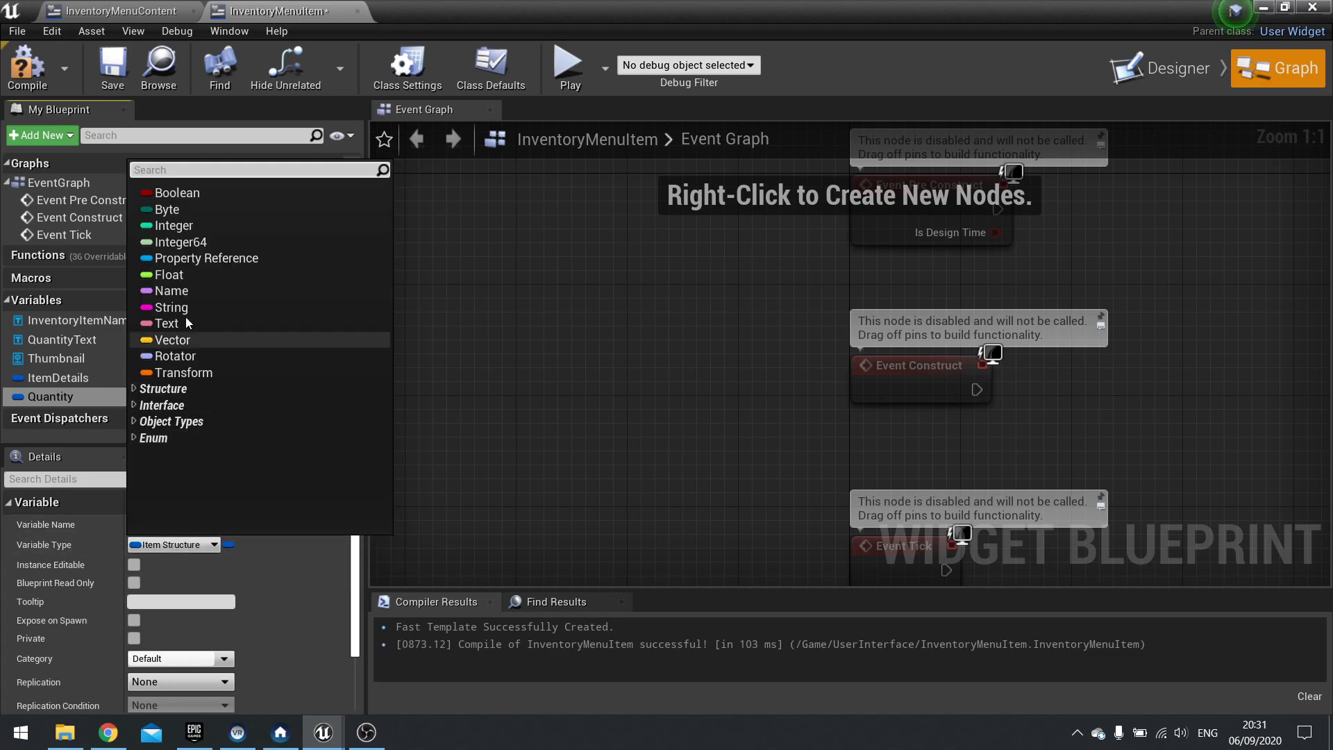
click(175, 222)
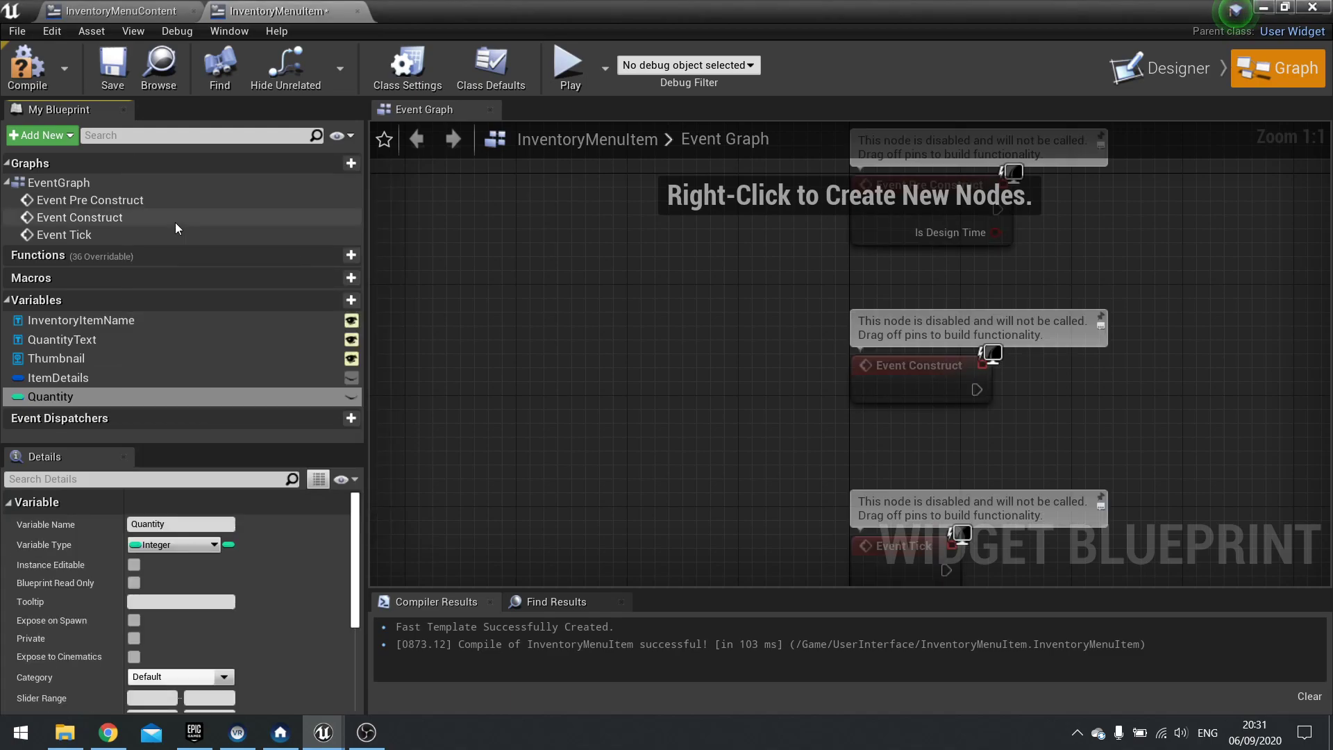
click(26, 66)
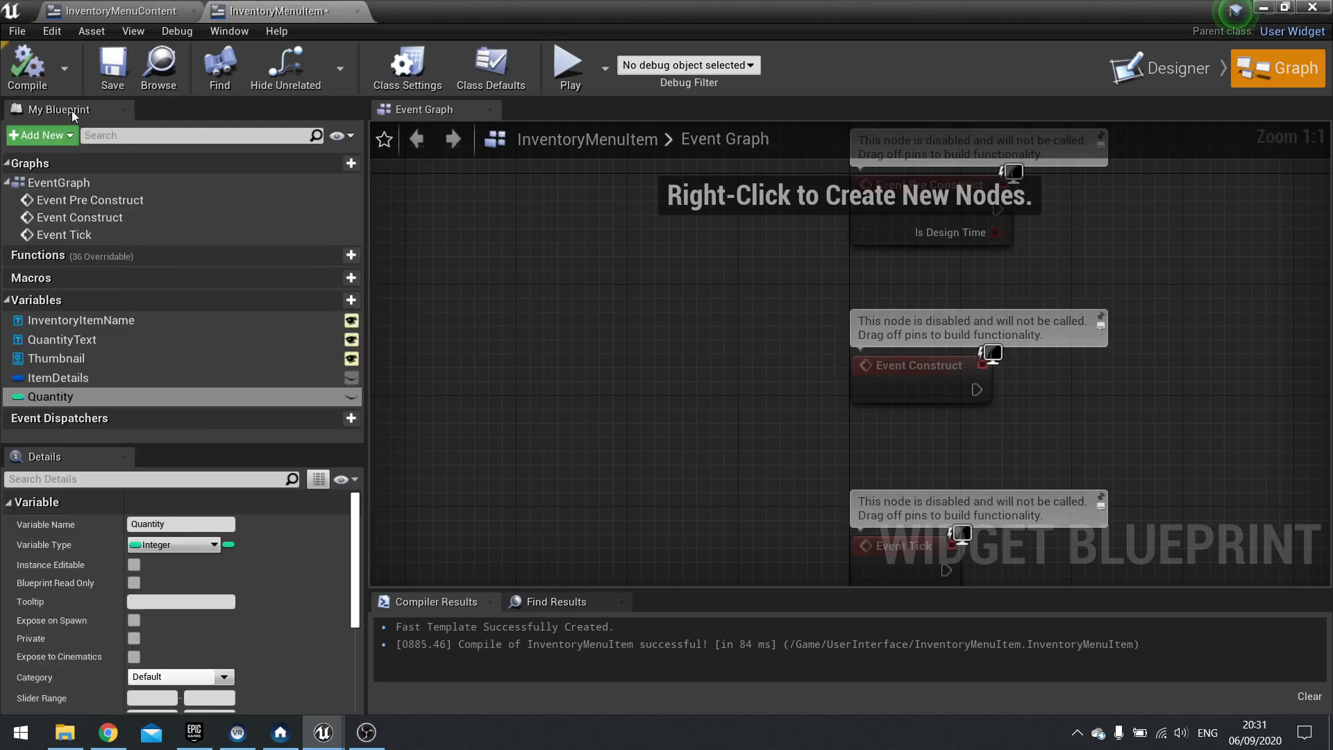
Delete the Event Pre Construct and Event Tick nodes from the event graph.
right_drag(788, 451, 475, 464)
scroll(474, 463, down, 4)
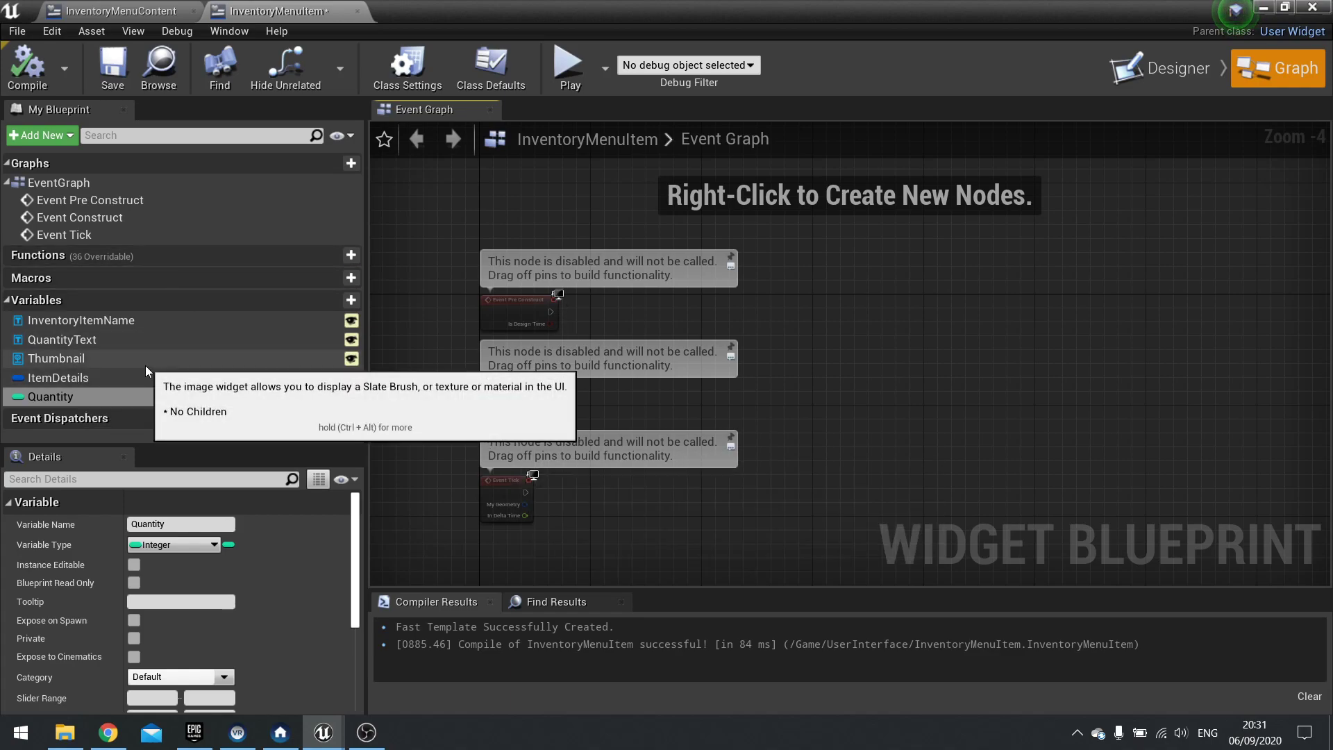
scroll(636, 343, up, 2)
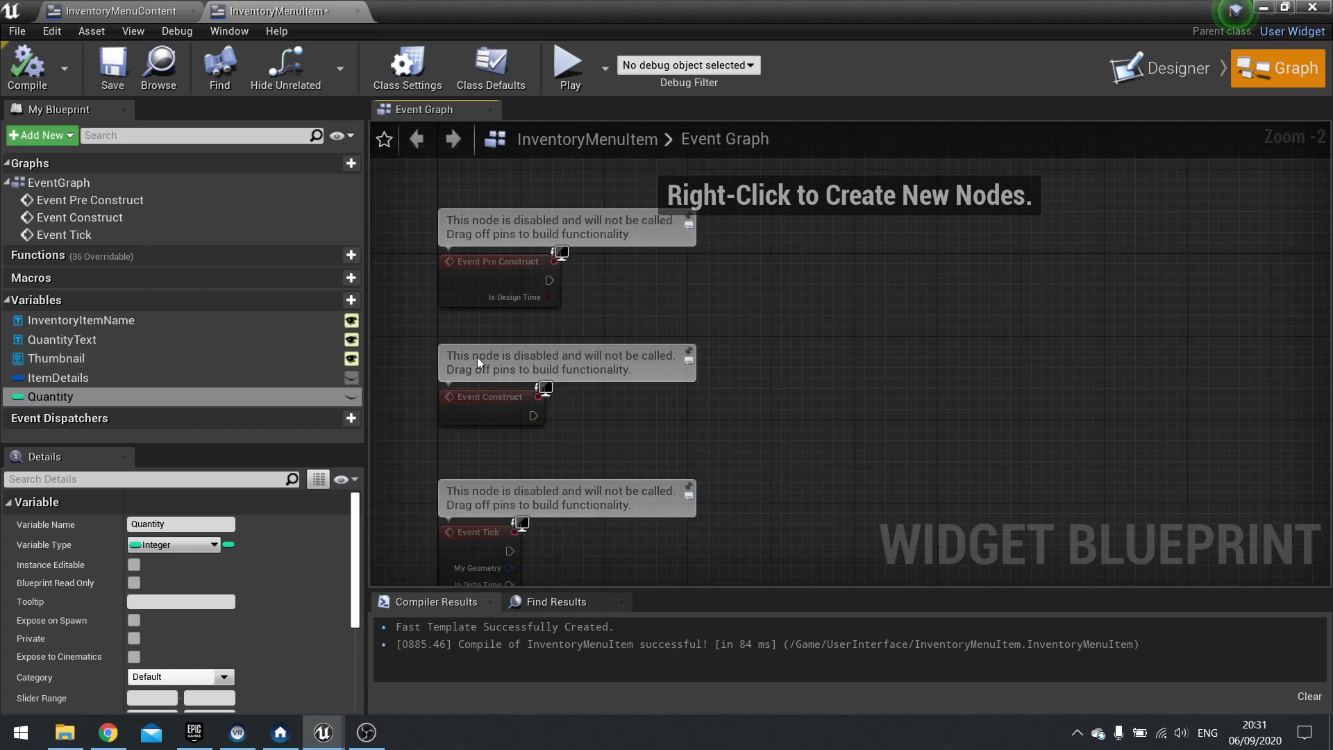
click(497, 277)
key(Delete)
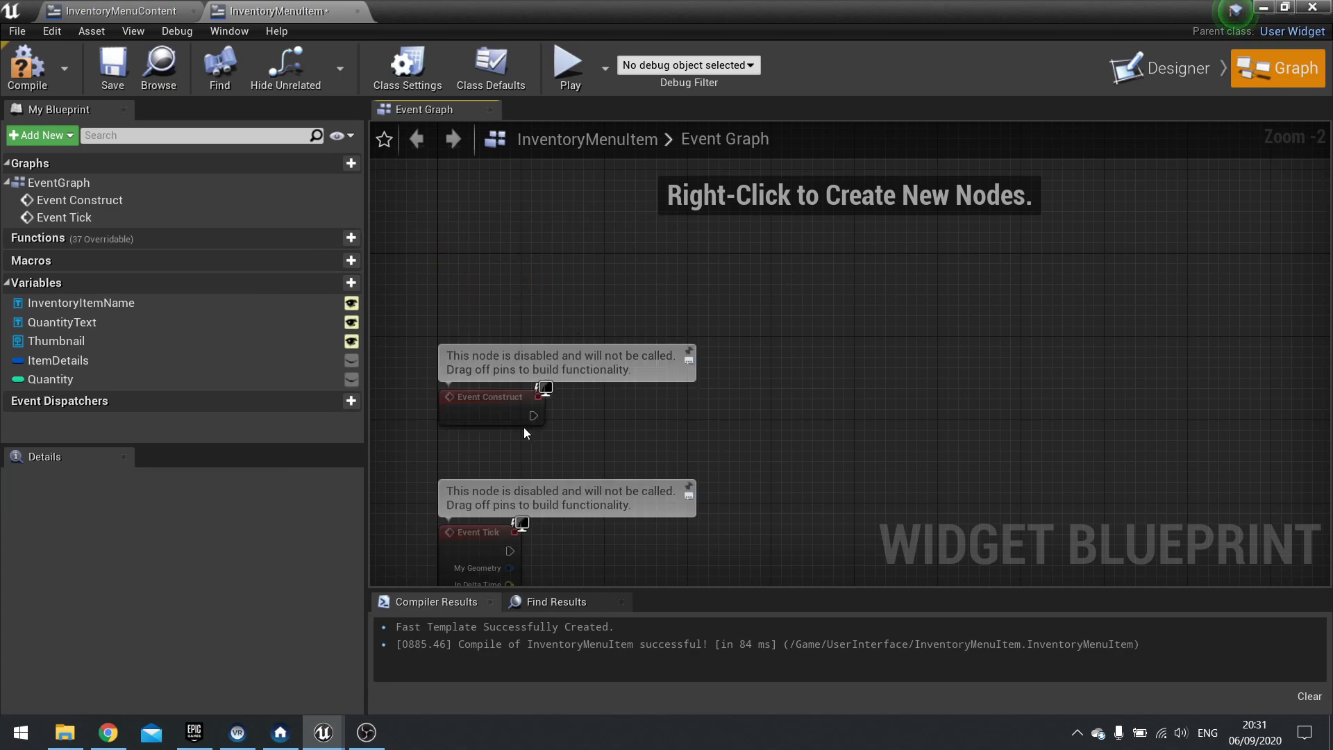
drag(415, 415, 558, 569)
key(Delete)
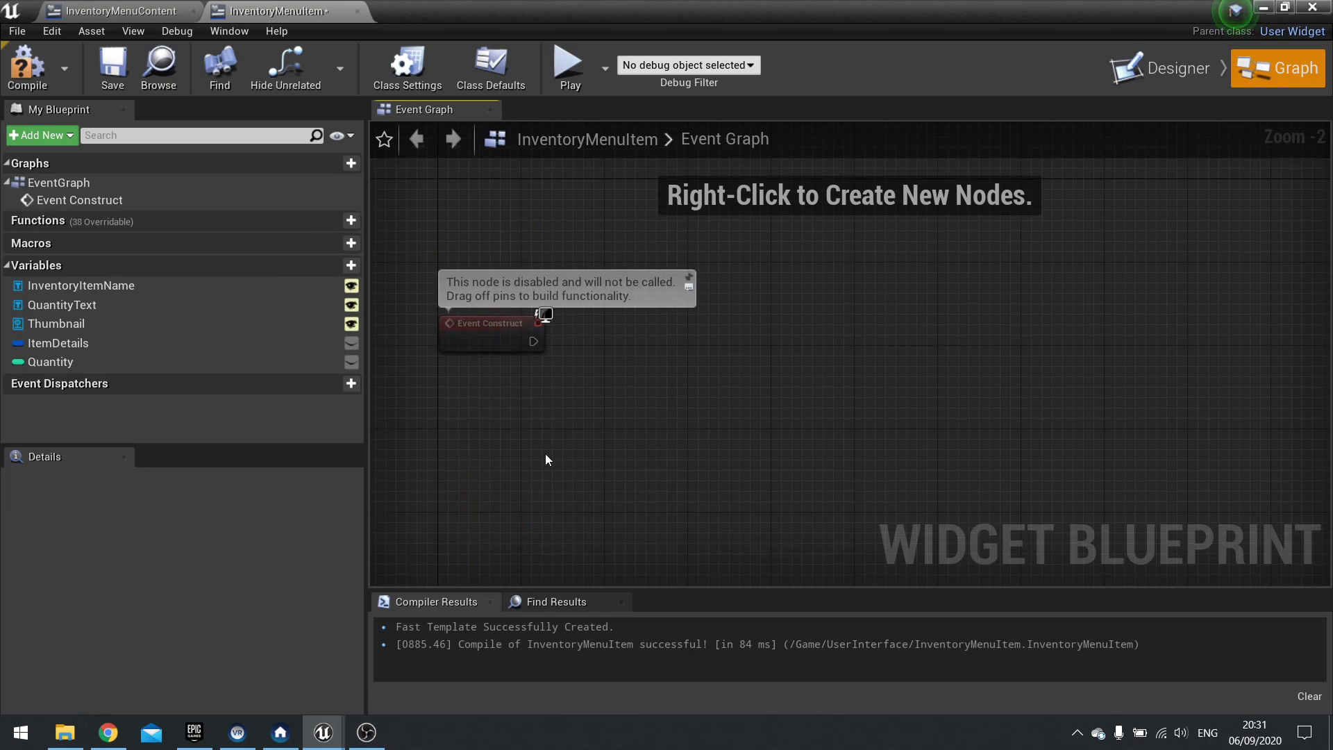
Place an ItemDetails getter split into Item Name, Thumbnail and Mesh pins, plus InventoryItemName.
right_drag(558, 436, 602, 495)
scroll(603, 494, up, 2)
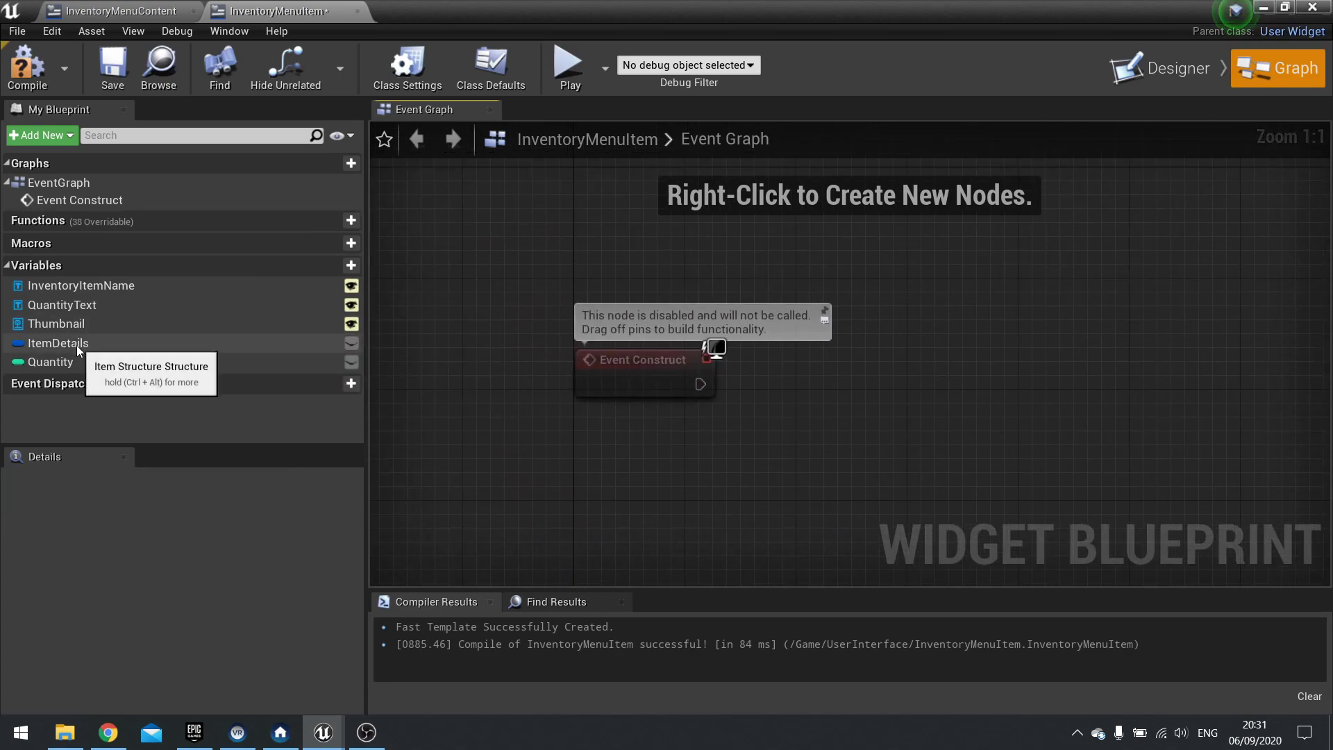
drag(76, 344, 645, 456)
click(695, 469)
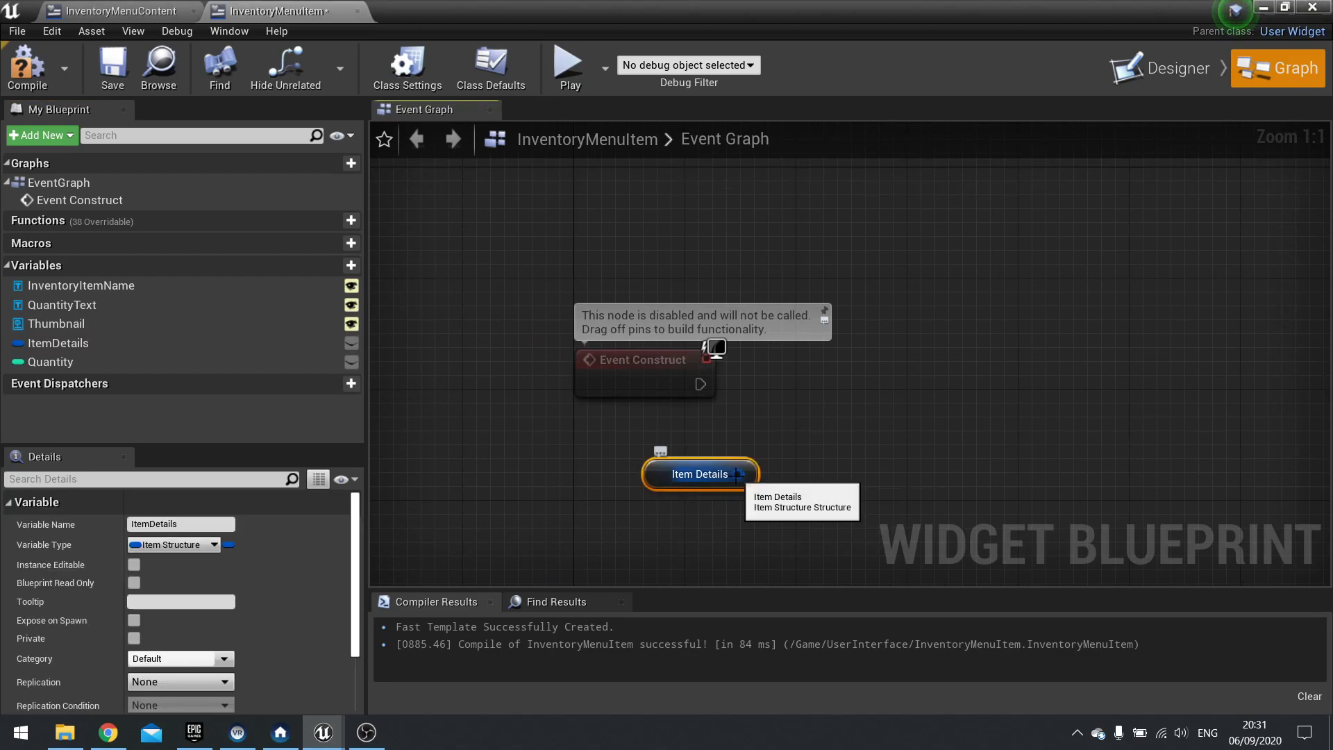
right_click(738, 474)
click(782, 519)
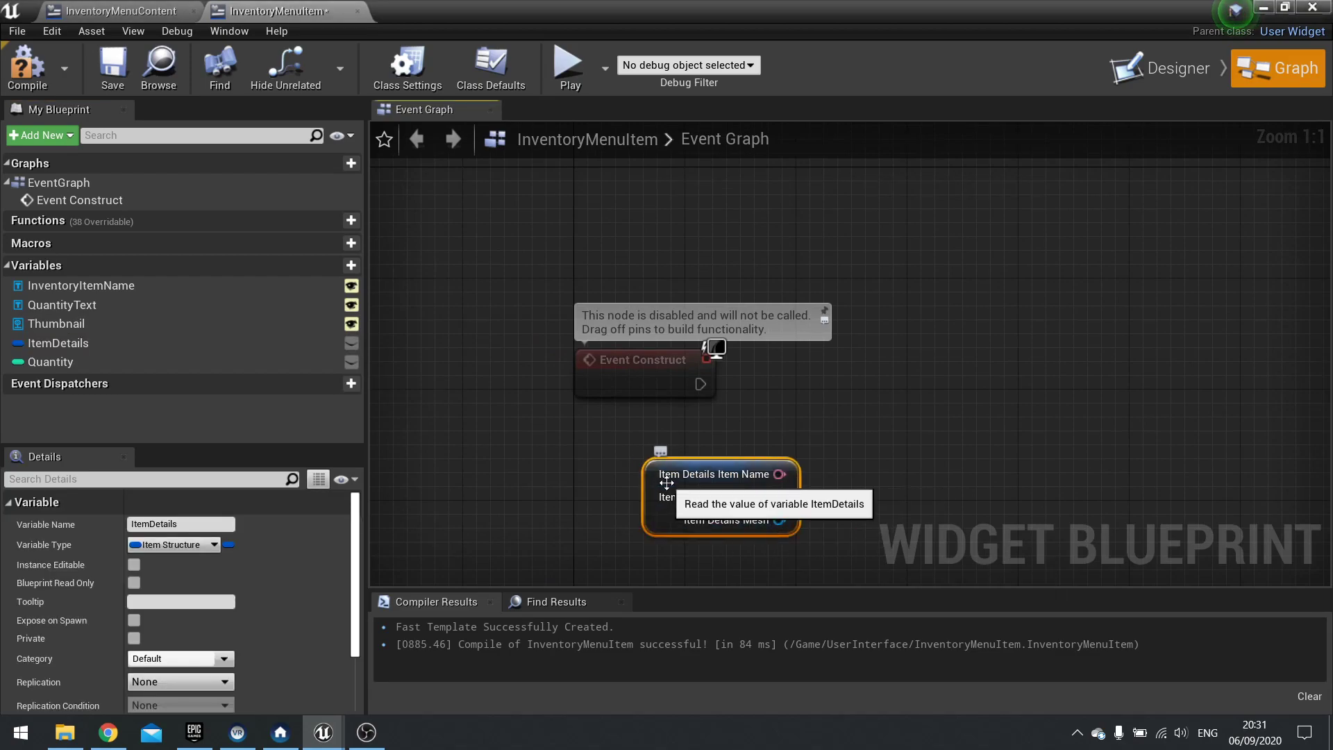
drag(655, 481, 585, 467)
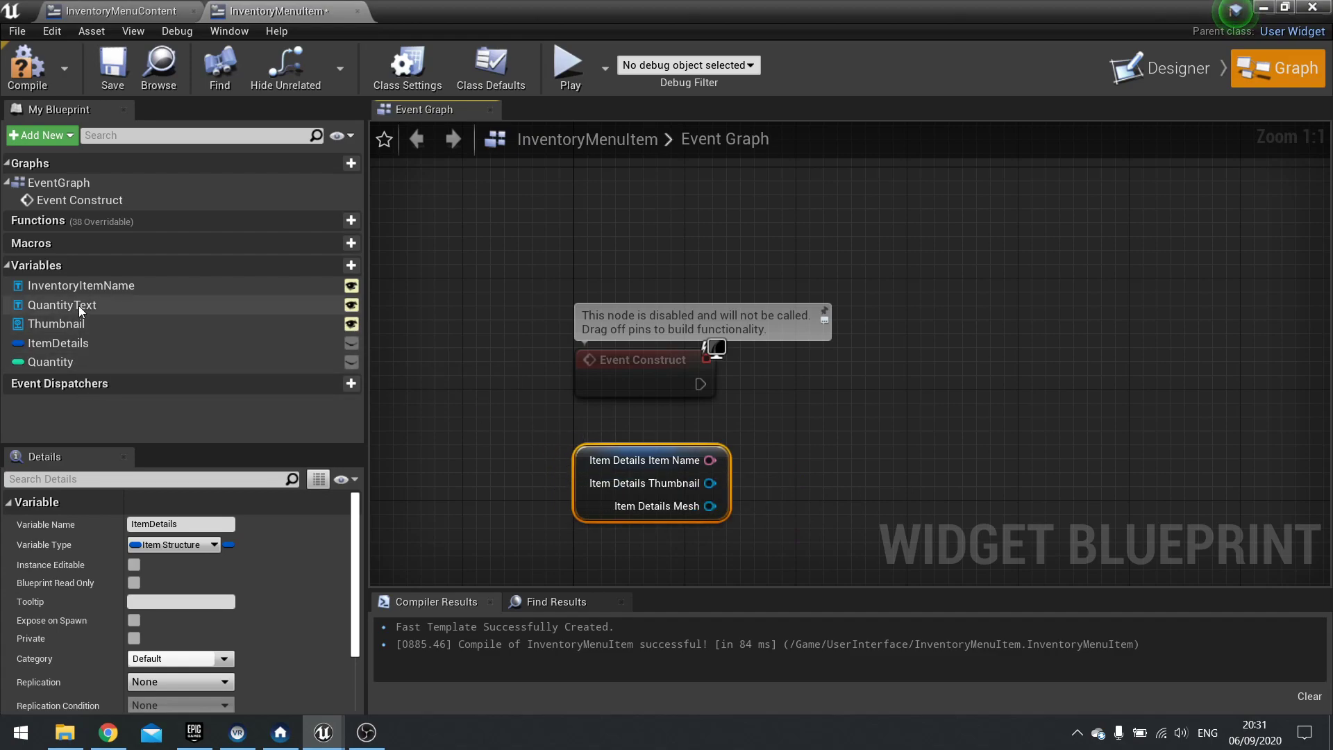
drag(84, 288, 815, 395)
On Event Construct, SetText on InventoryItemName using the ItemDetails Item Name.
click(814, 415)
text(set text)
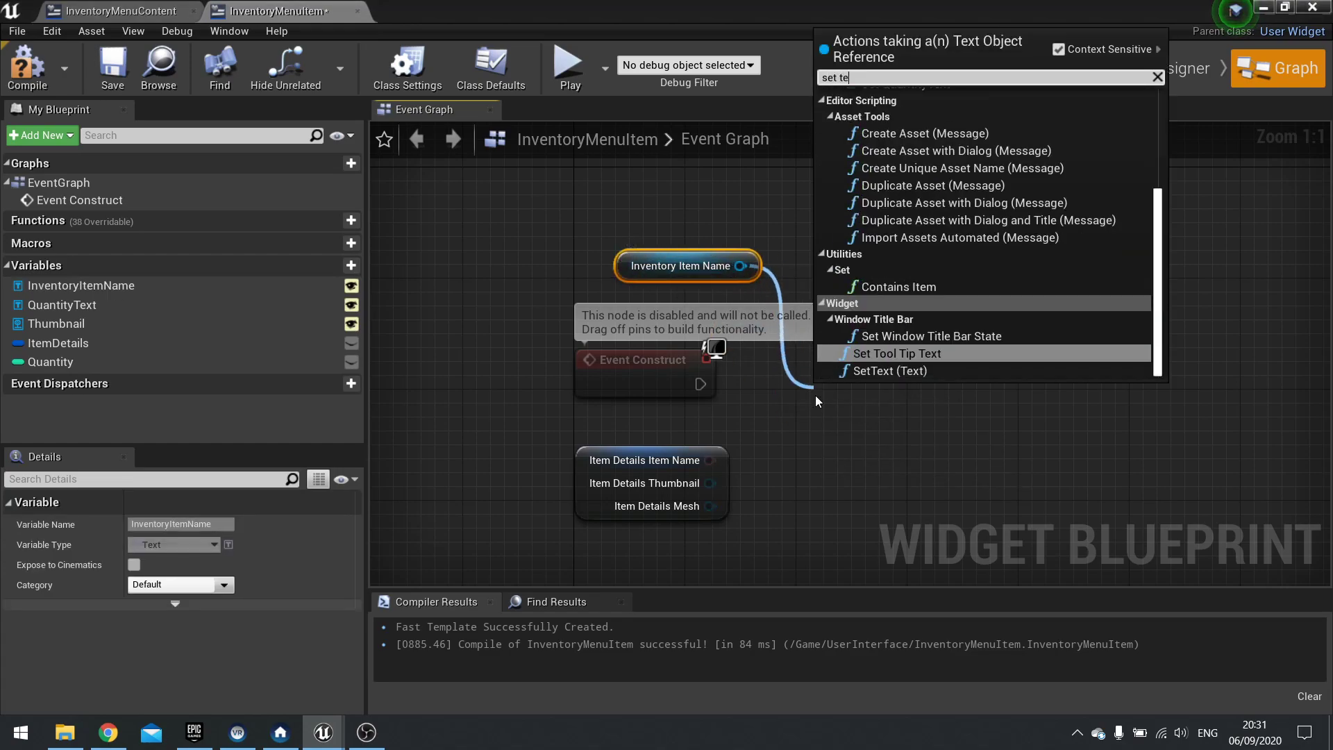
click(894, 213)
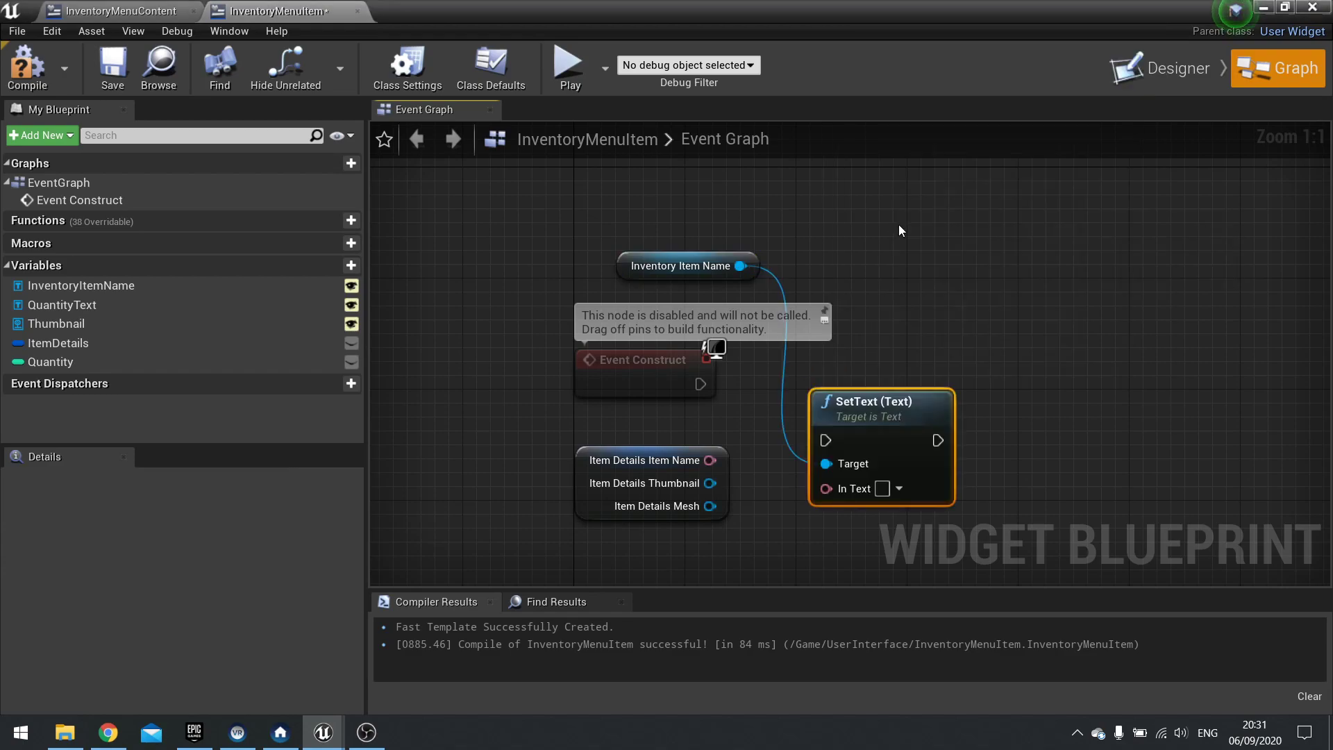
drag(825, 440, 696, 384)
drag(868, 401, 882, 346)
drag(839, 432, 711, 457)
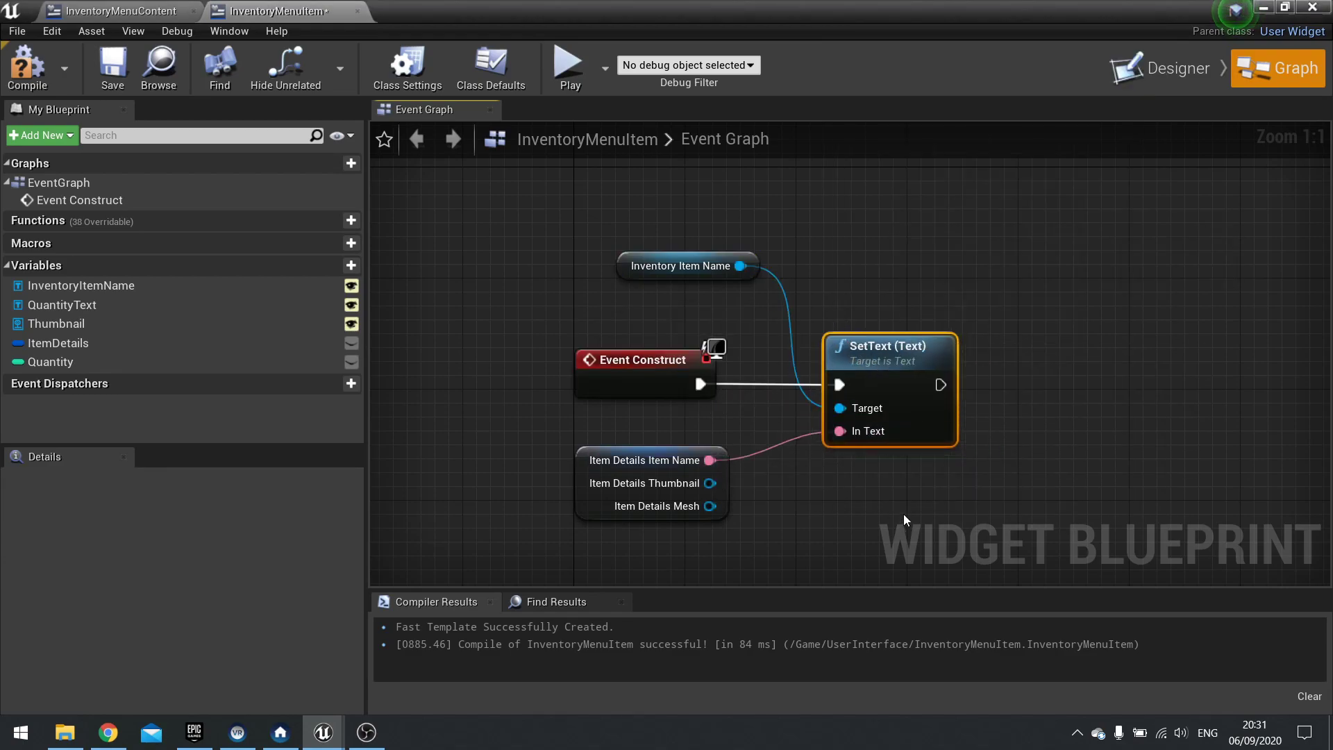
right_drag(694, 370, 457, 369)
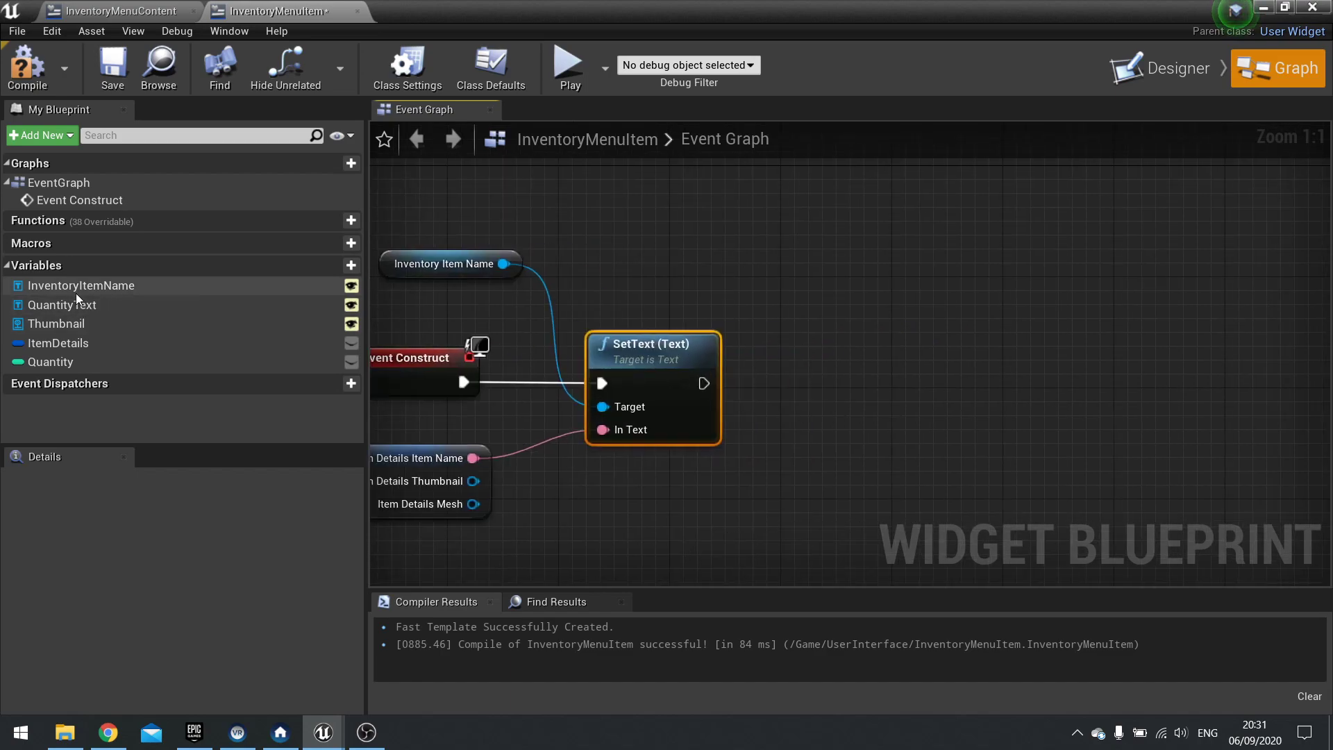
Chain Set Brush from Texture on Thumbnail using the item's thumbnail, then add a QuantityText getter.
drag(104, 325, 736, 249)
click(774, 265)
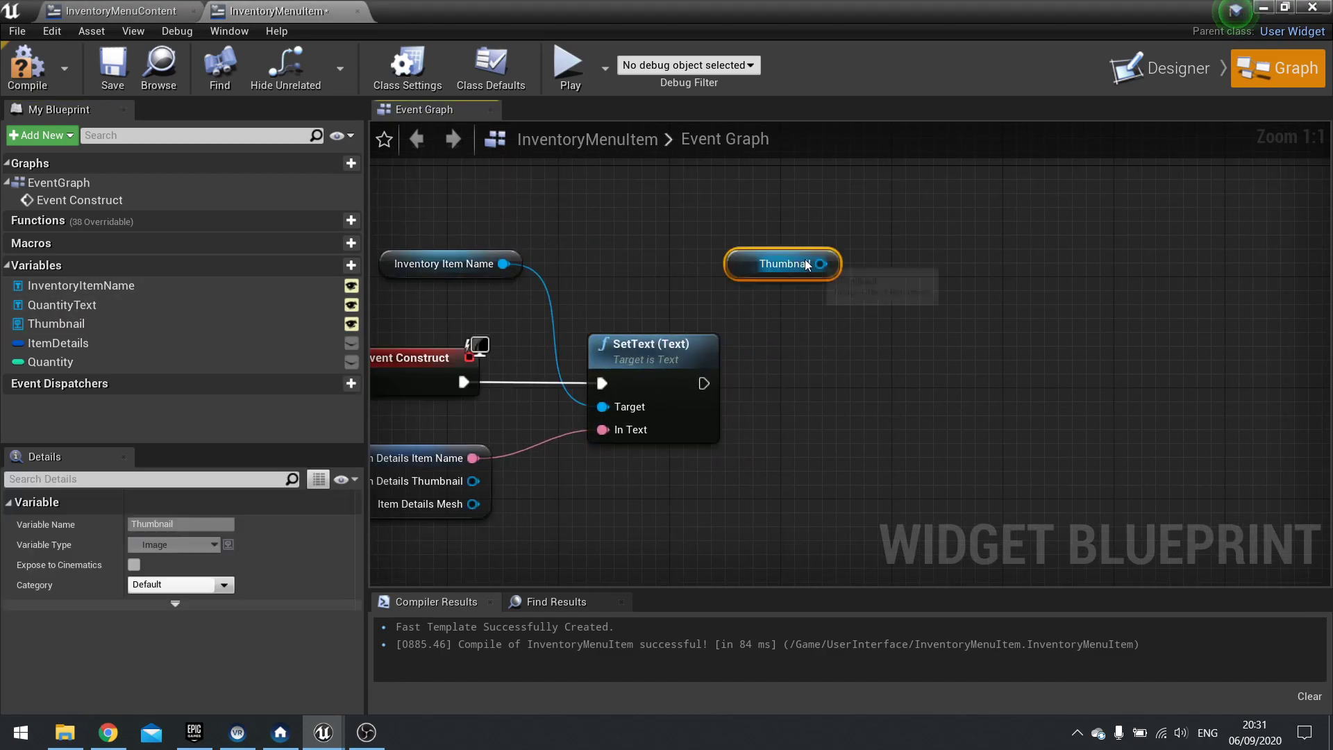
drag(821, 264, 877, 340)
text(set brush)
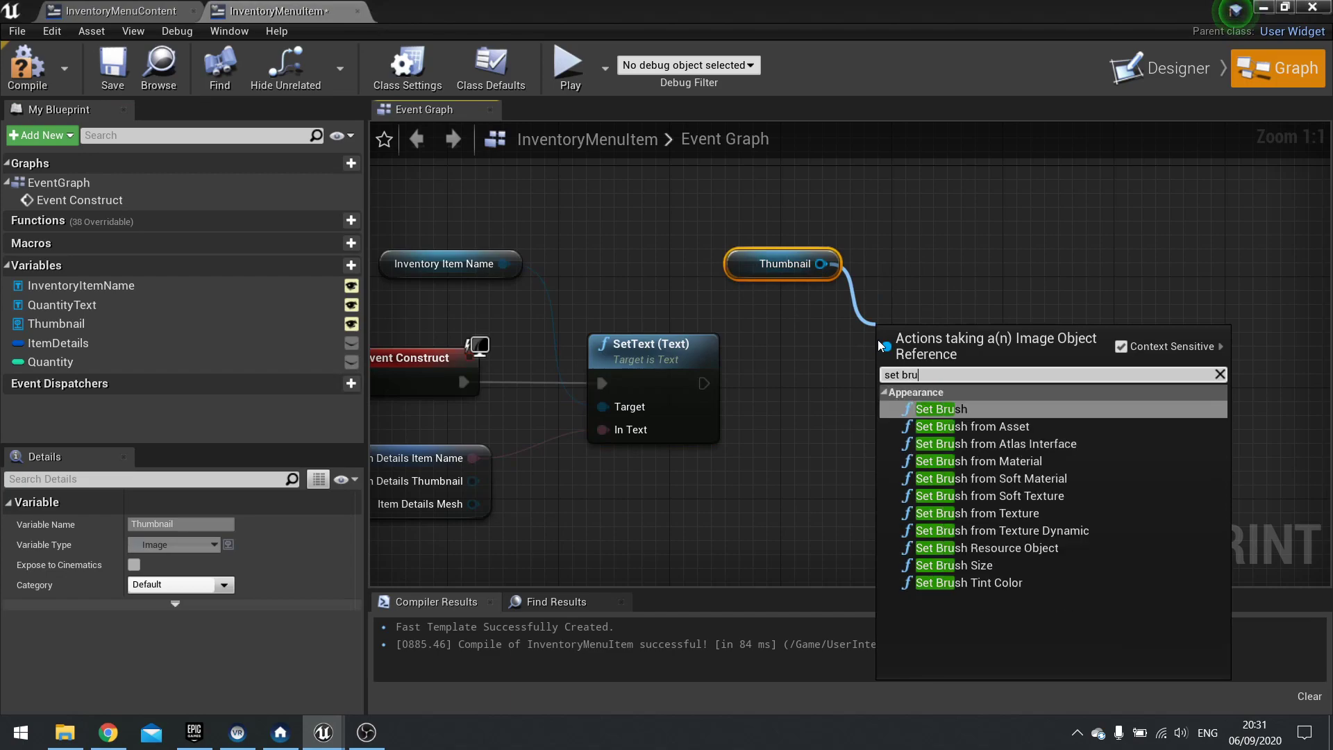
click(1001, 513)
drag(894, 369, 703, 385)
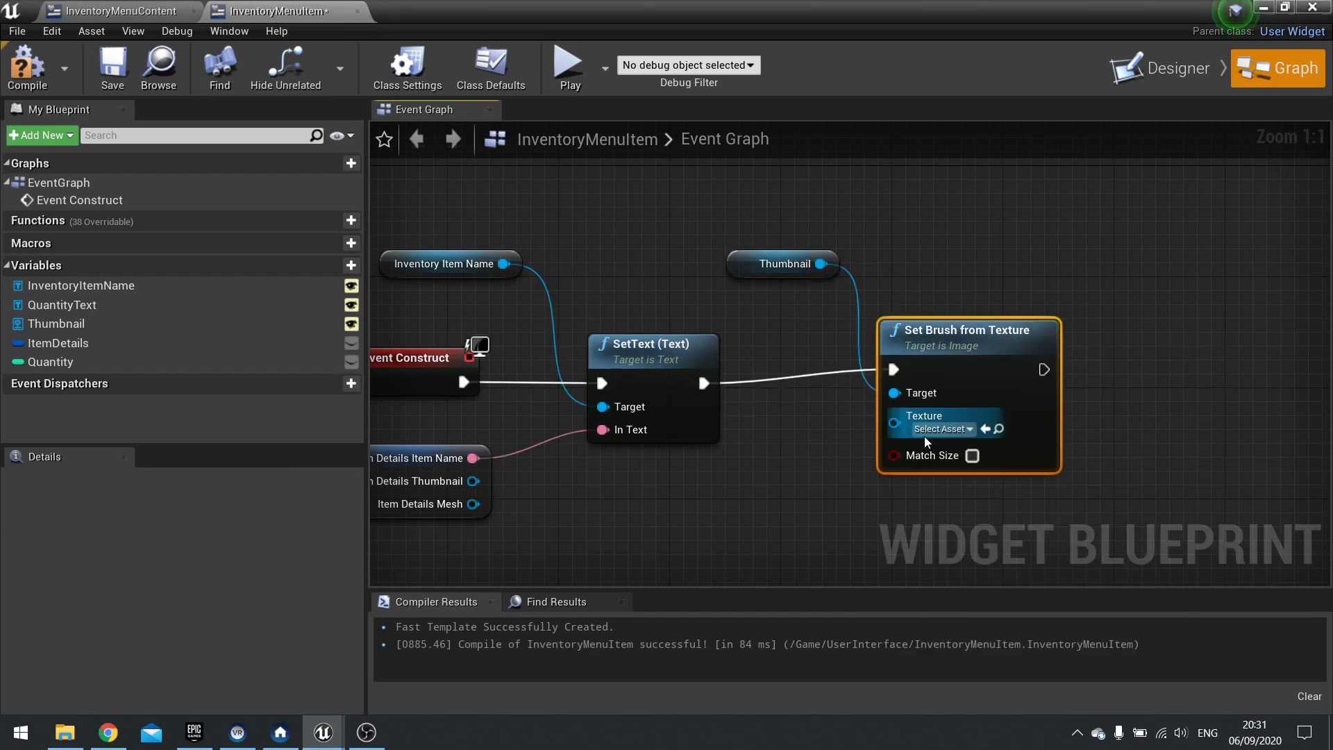
mouse_move(894, 422)
mouse_down()
mouse_move(672, 464)
mouse_move(473, 482)
mouse_up()
drag(951, 387, 898, 401)
mouse_move(719, 271)
mouse_down()
mouse_move(689, 271)
mouse_move(734, 273)
mouse_up()
right_drag(698, 369, 560, 369)
drag(68, 310, 818, 279)
Add a SetText node for QuantityText, chained after Set Brush.
click(859, 289)
drag(942, 318, 968, 415)
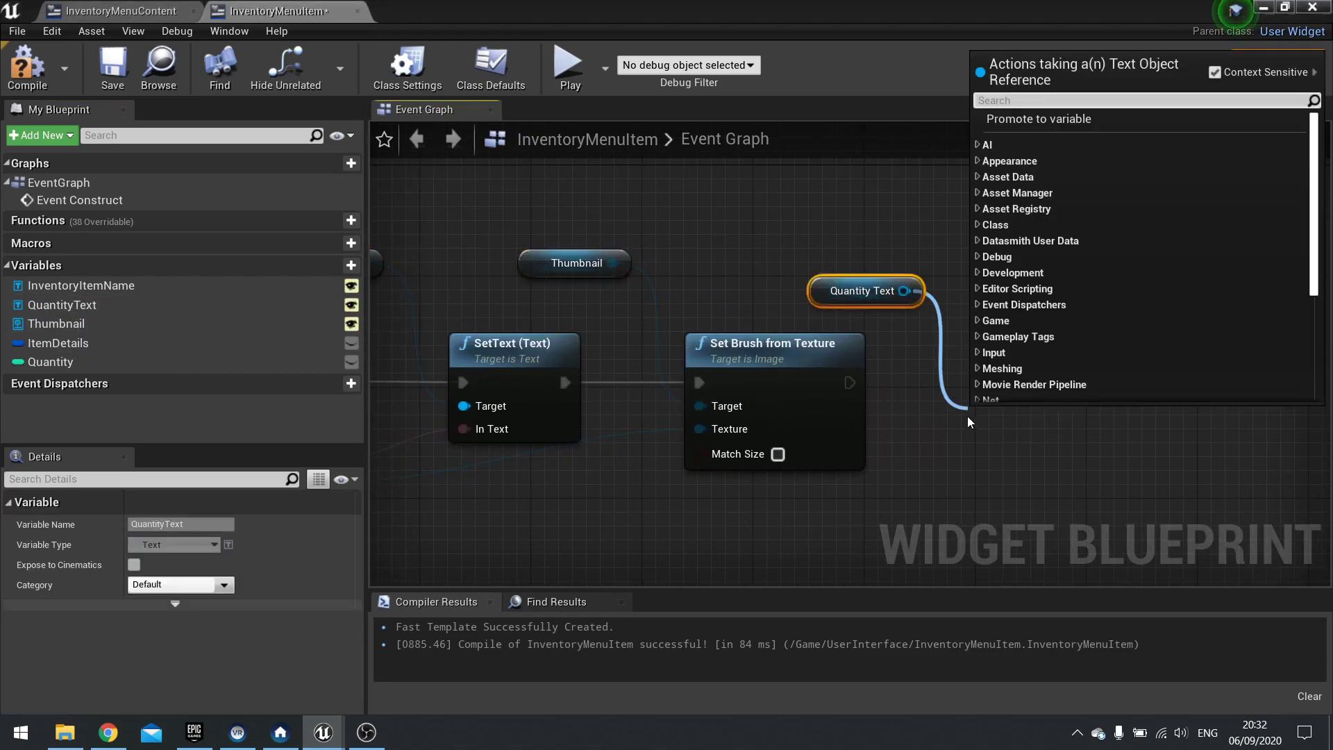
text(set text)
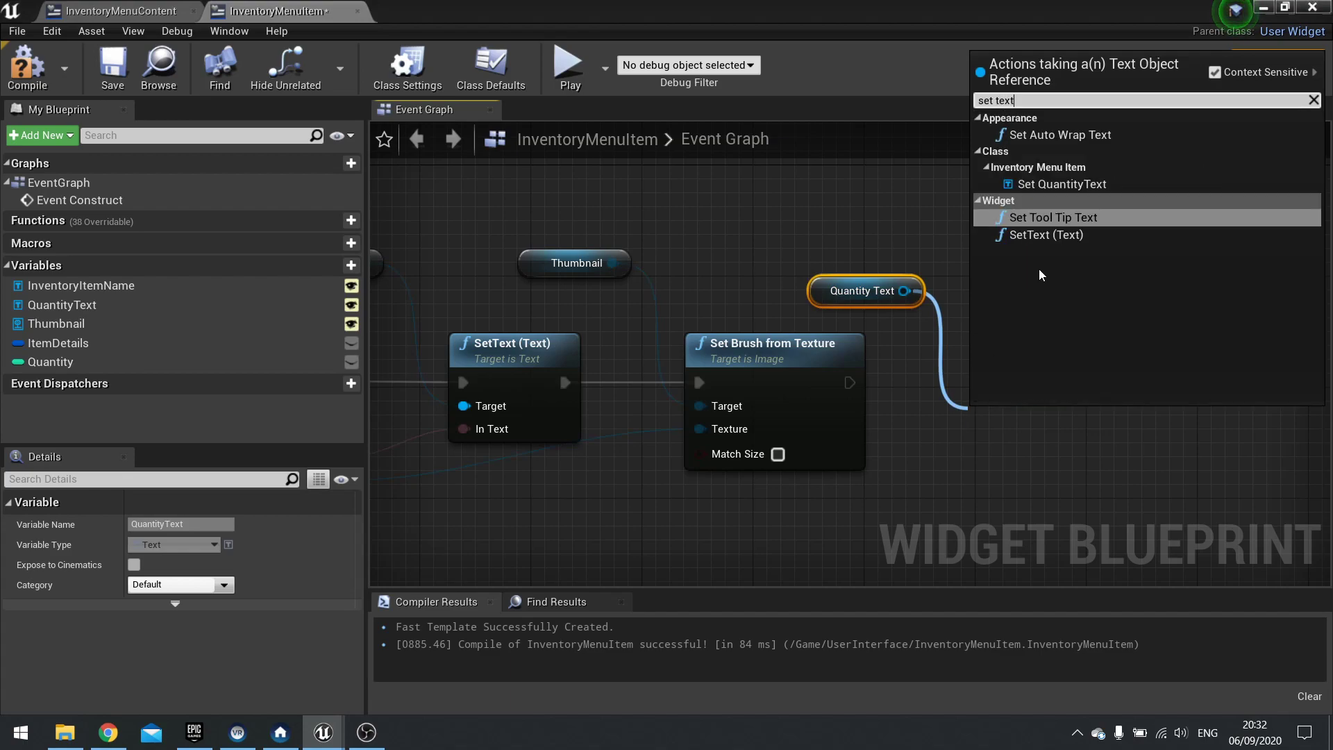
click(1045, 236)
mouse_move(1036, 403)
mouse_down()
mouse_move(1078, 347)
mouse_move(849, 383)
mouse_up()
Place a Quantity getter and a Format Text node feeding the quantity SetText's In Text.
drag(35, 371, 773, 542)
click(790, 556)
right_drag(790, 557, 849, 306)
drag(849, 307, 918, 307)
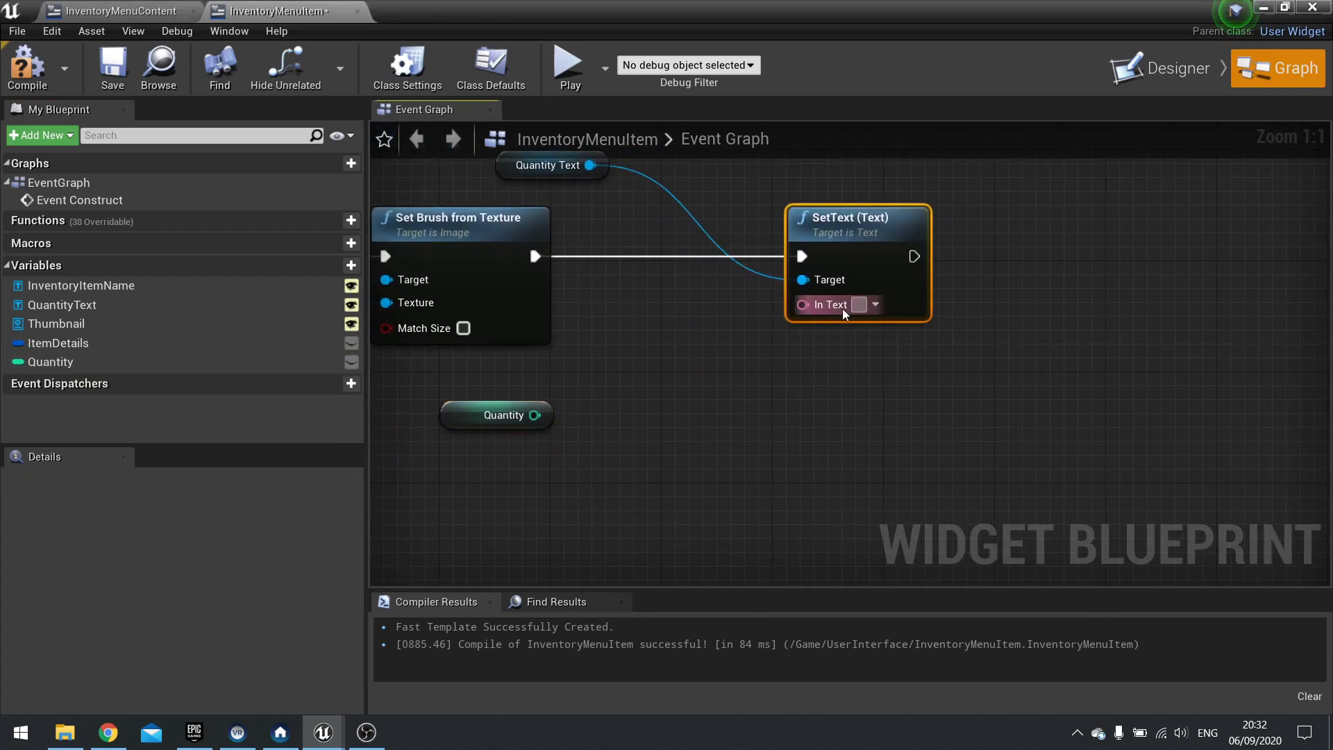
drag(809, 306, 750, 386)
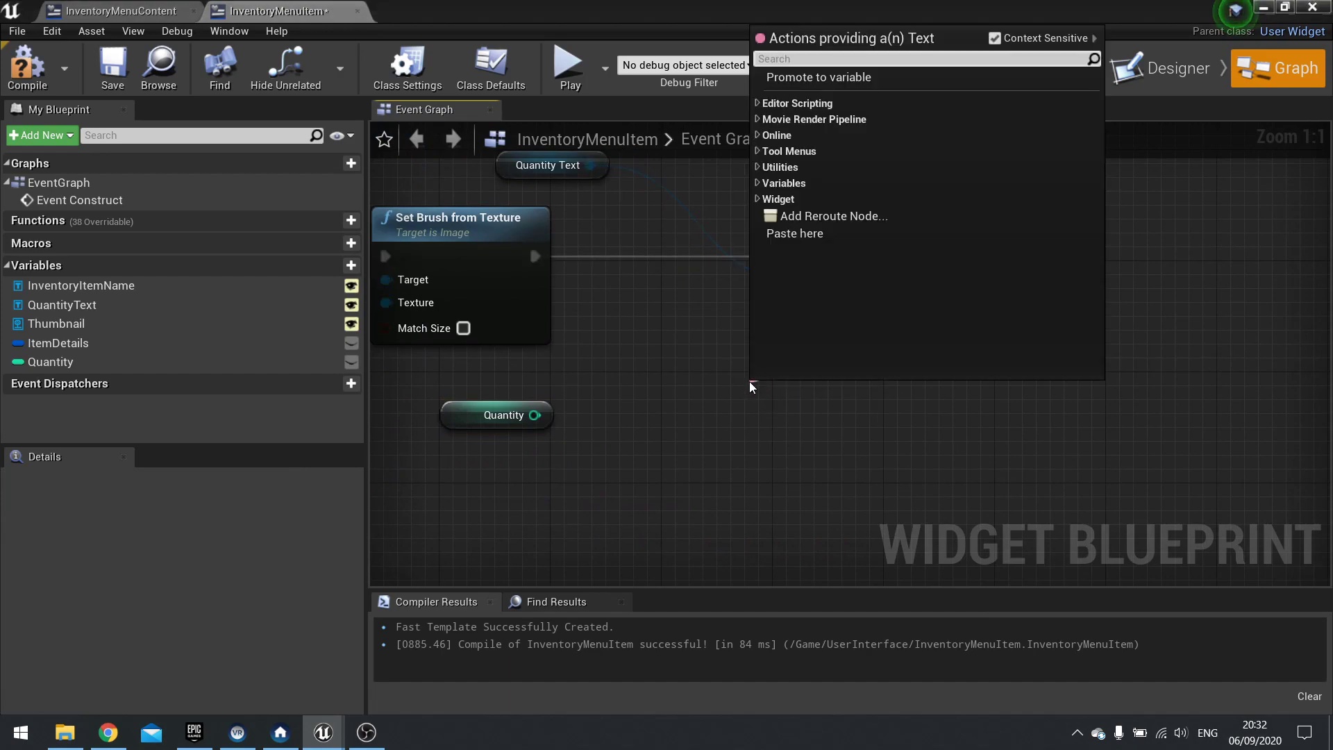
text(form)
key(Return)
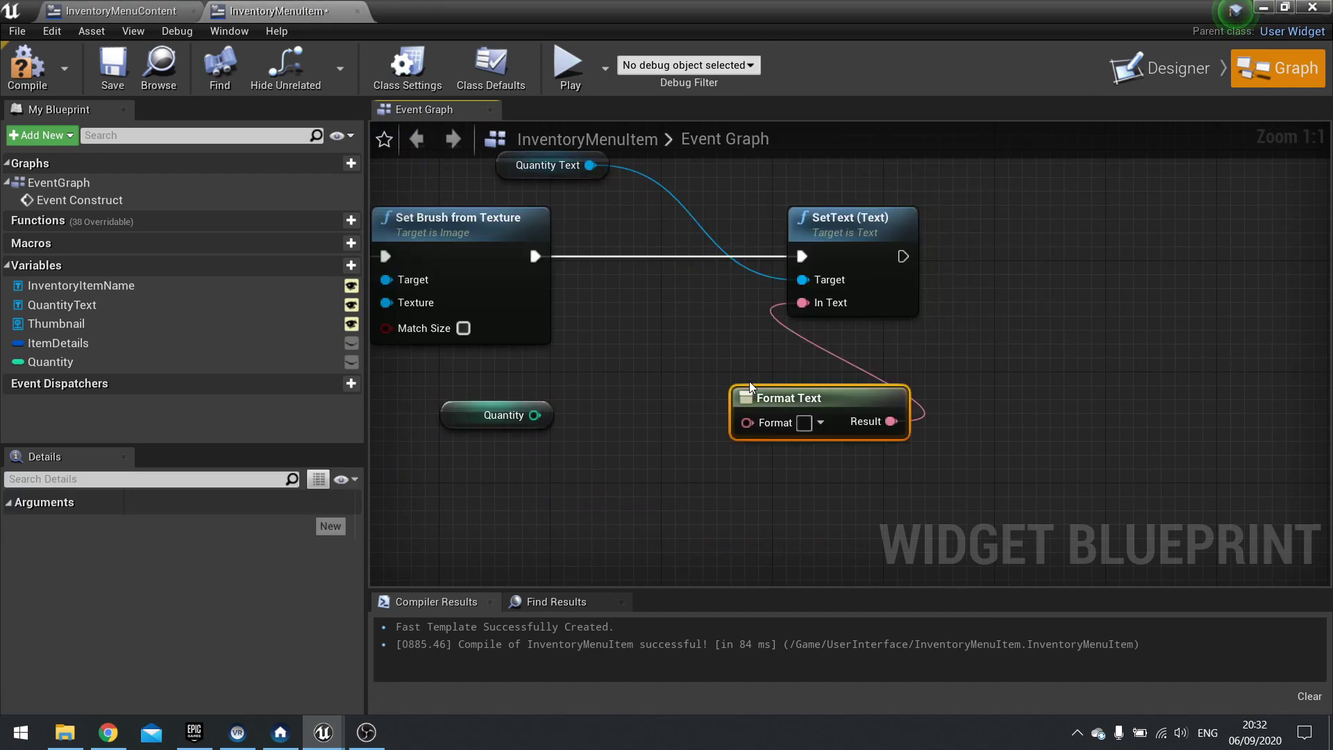
drag(768, 392, 601, 393)
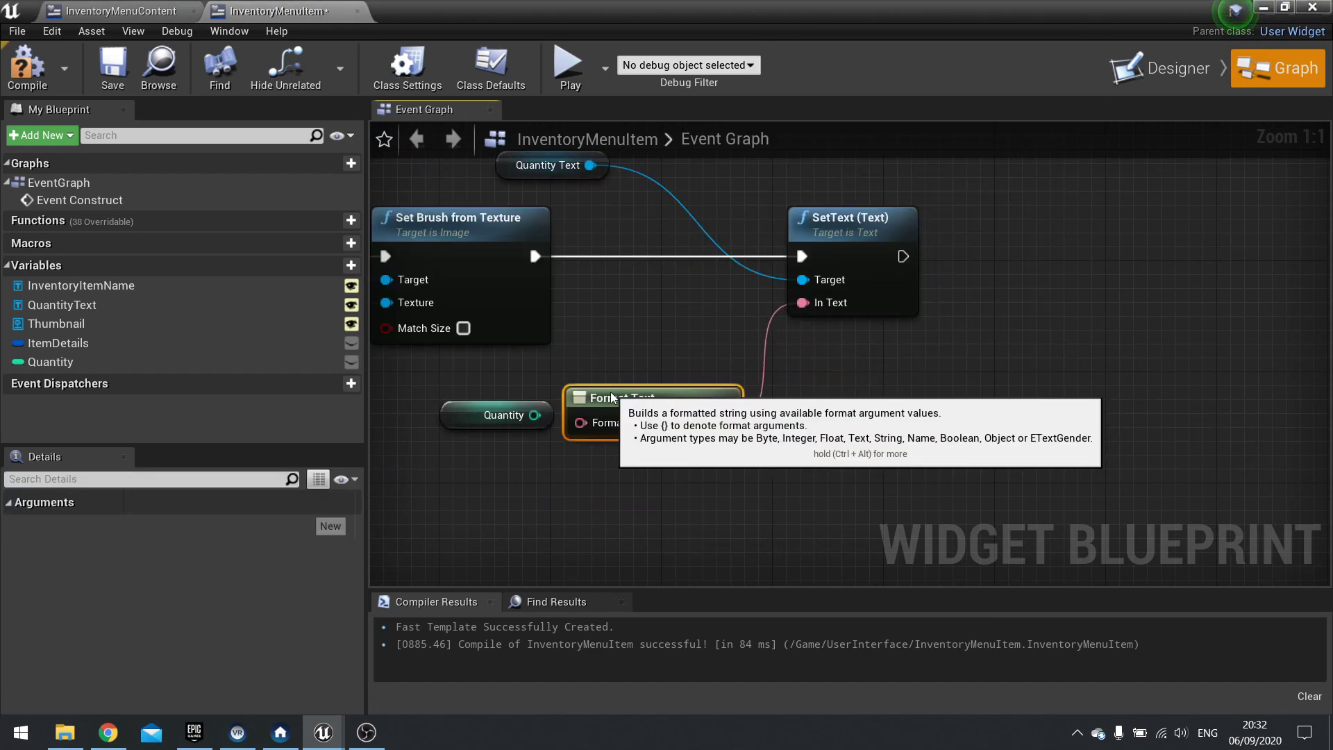
drag(432, 411, 431, 496)
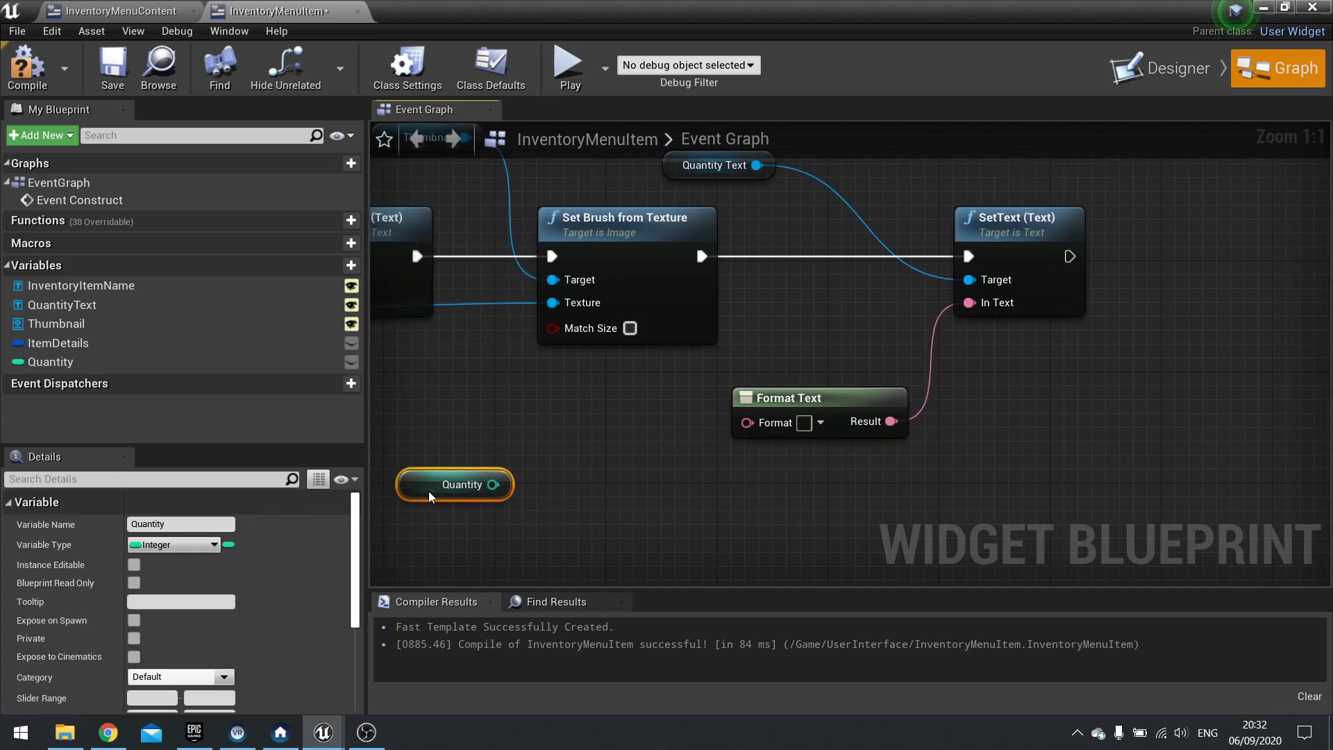
Set the Format Text pattern to x{amount}.
click(804, 422)
text(x)
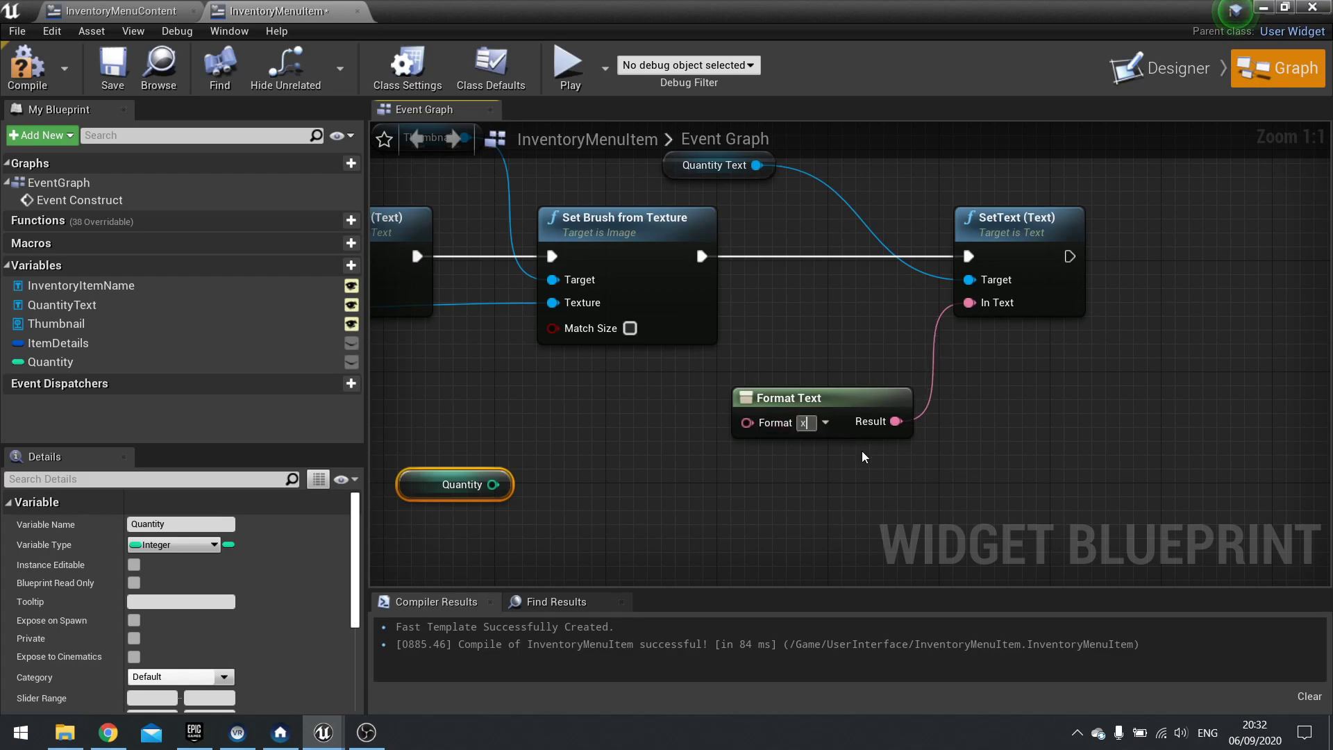
text({)
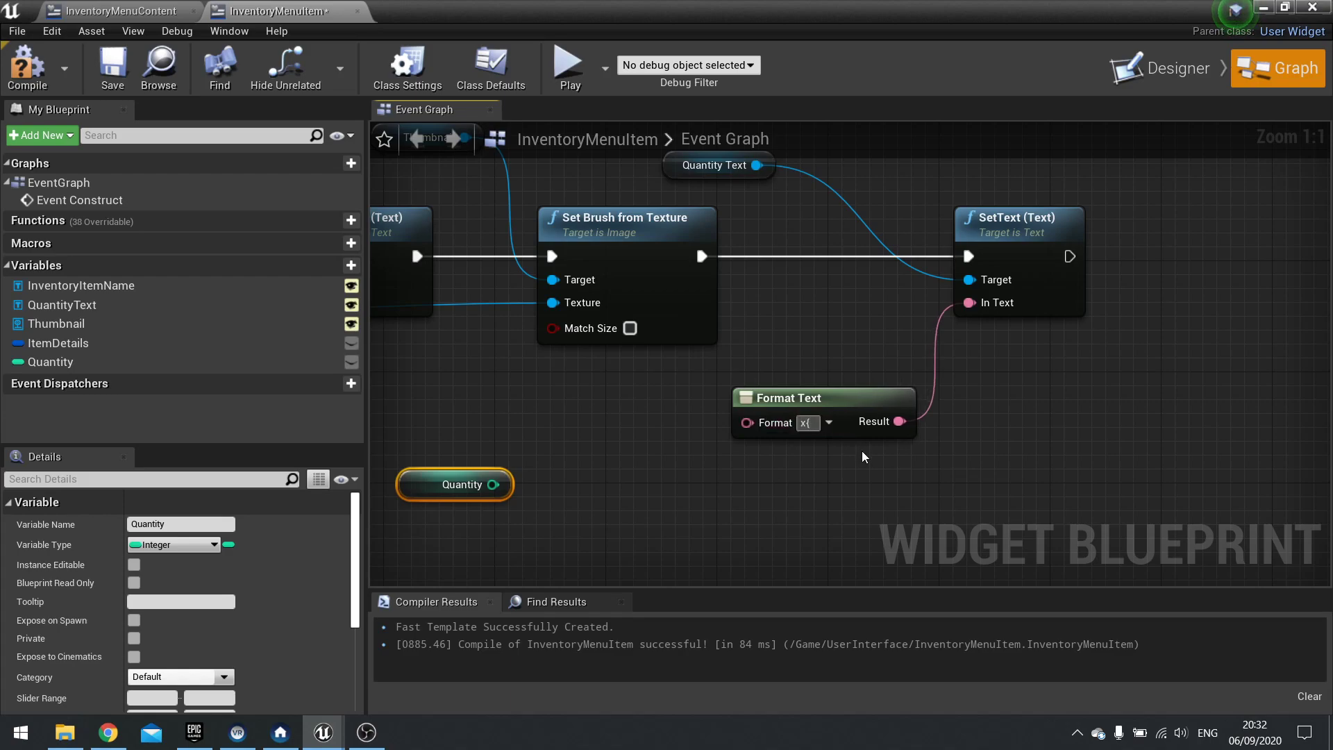
text(v)
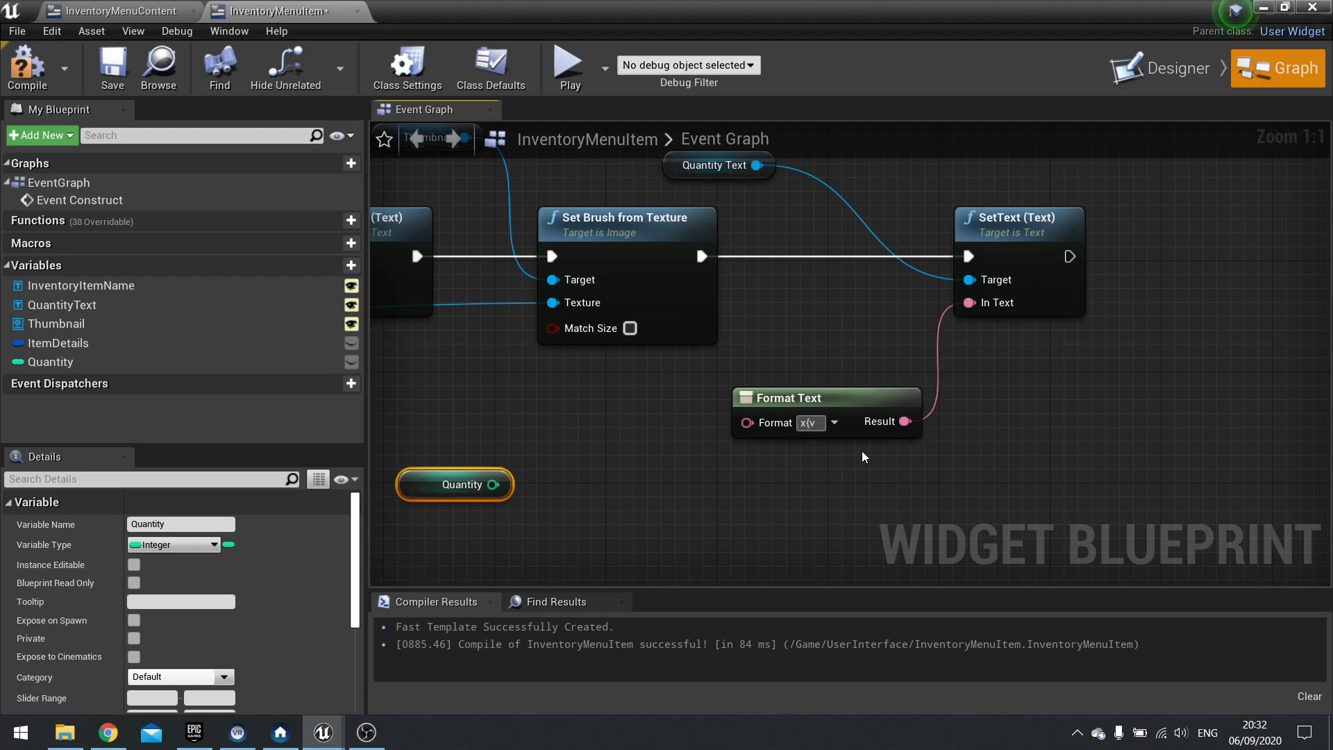
key(BackSpace)
text(amount)
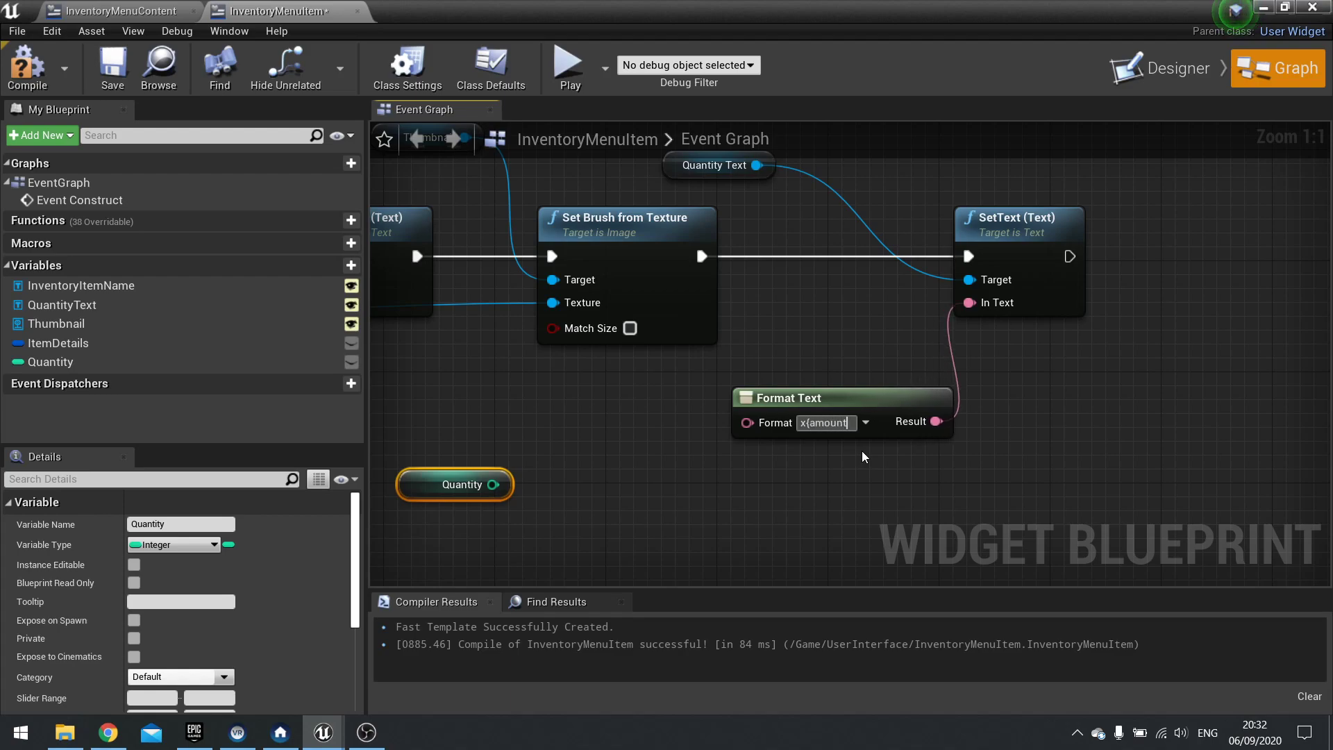
text(})
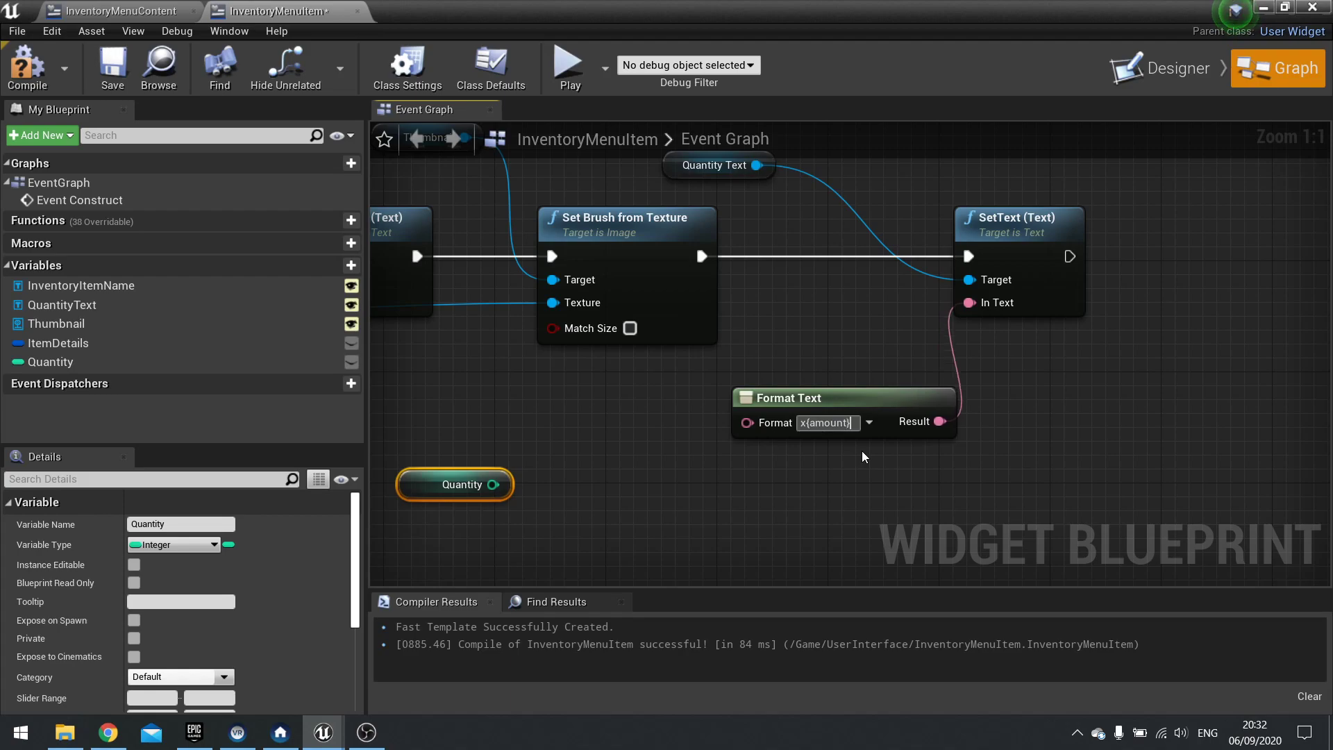
key(Return)
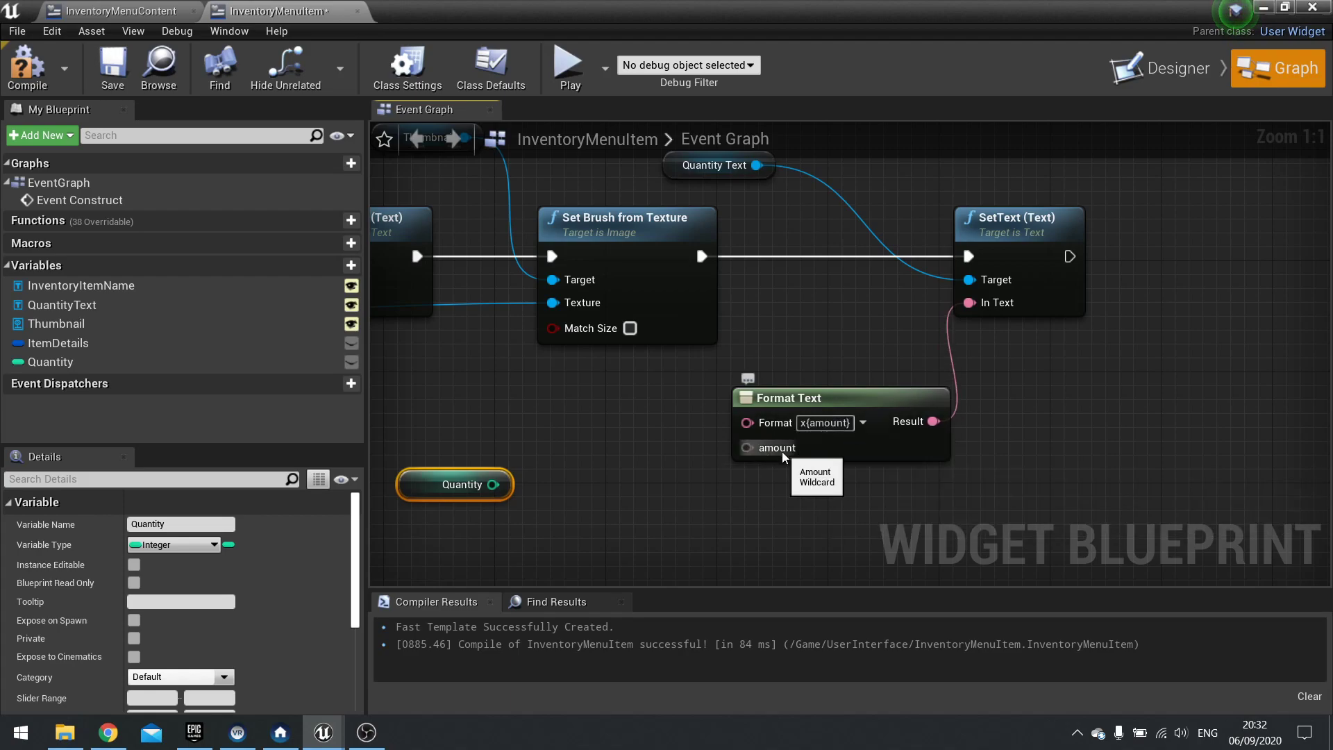
Connect Quantity to the amount argument and compile the blueprint.
drag(493, 485, 756, 448)
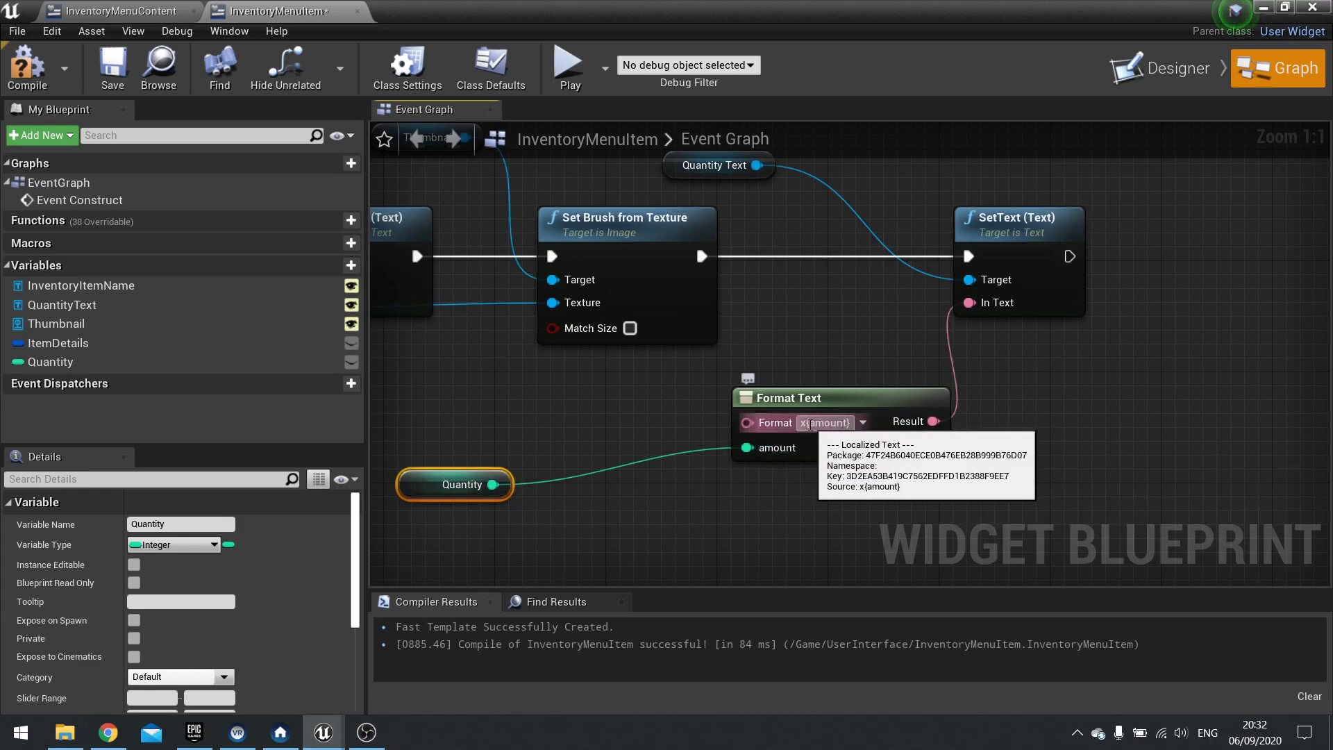
drag(441, 473, 552, 499)
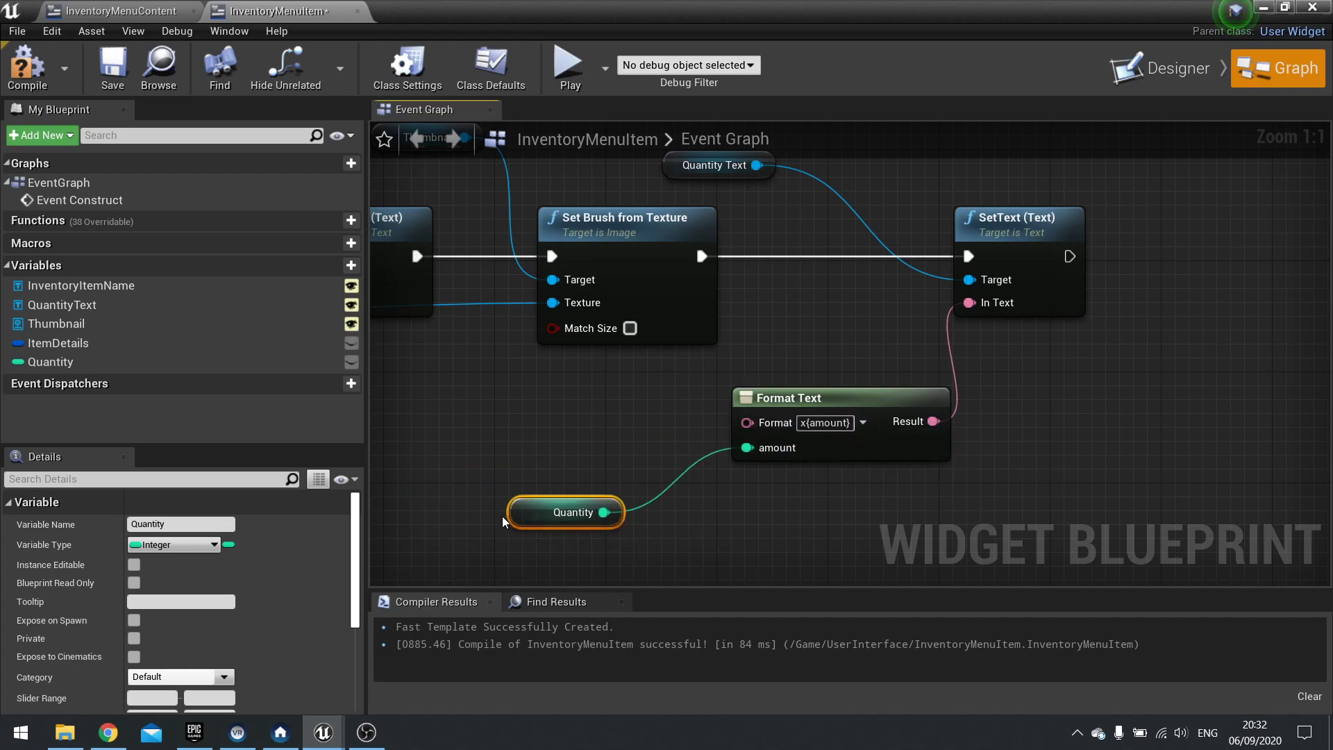
click(54, 76)
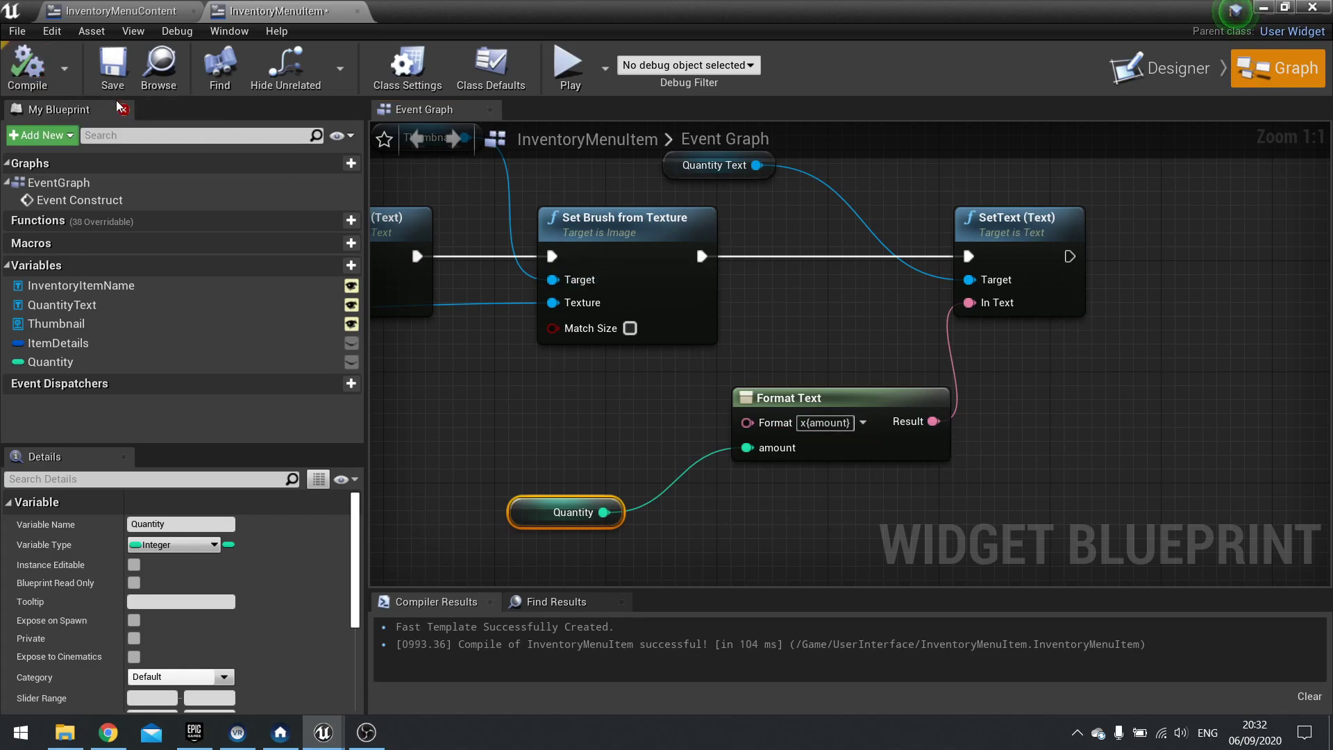
Save InventoryMenuItem and pan across the full Construct chain to review it.
click(113, 66)
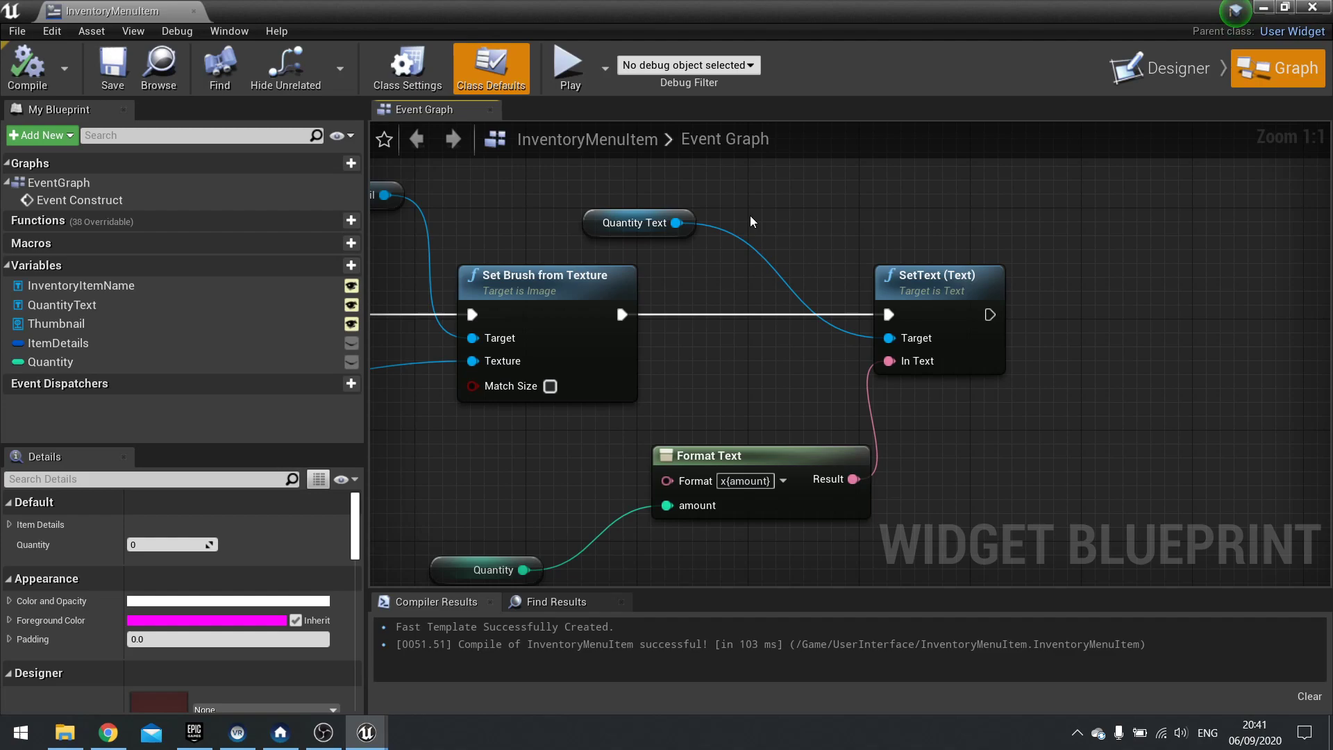
right_drag(751, 222, 1062, 206)
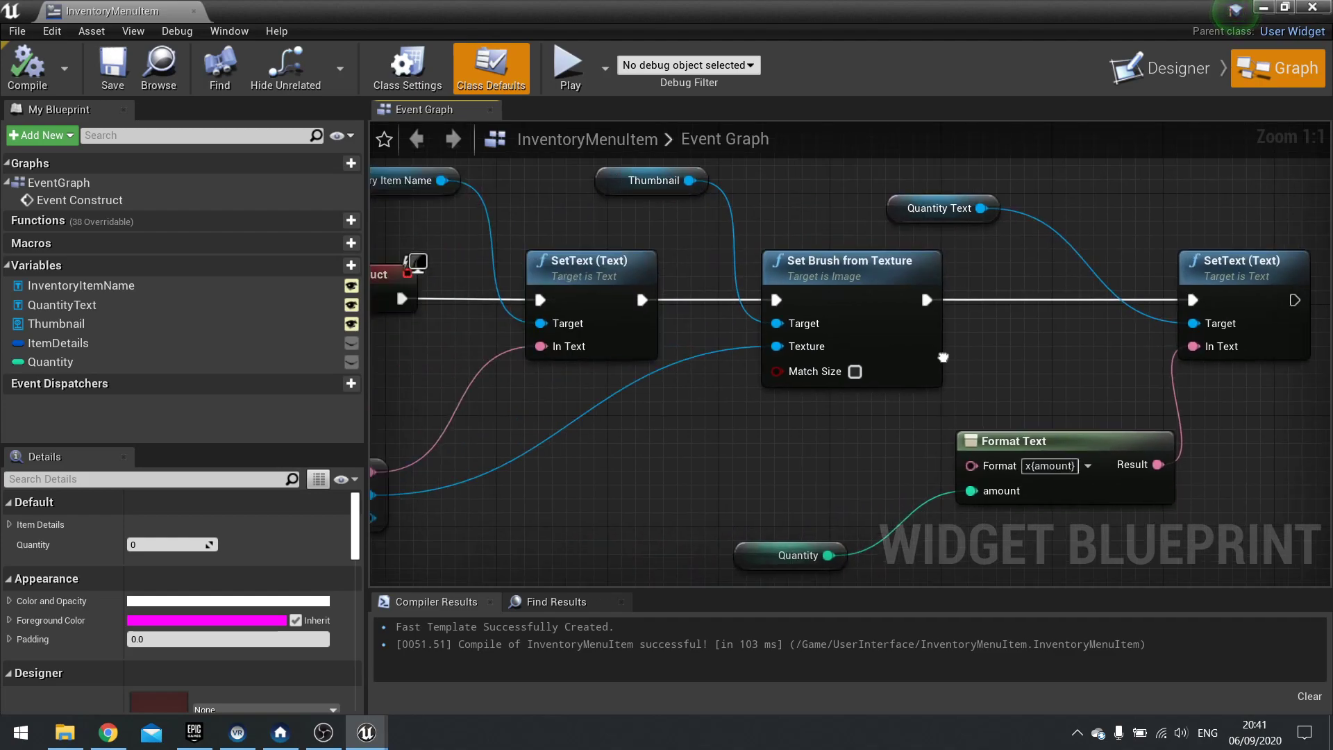